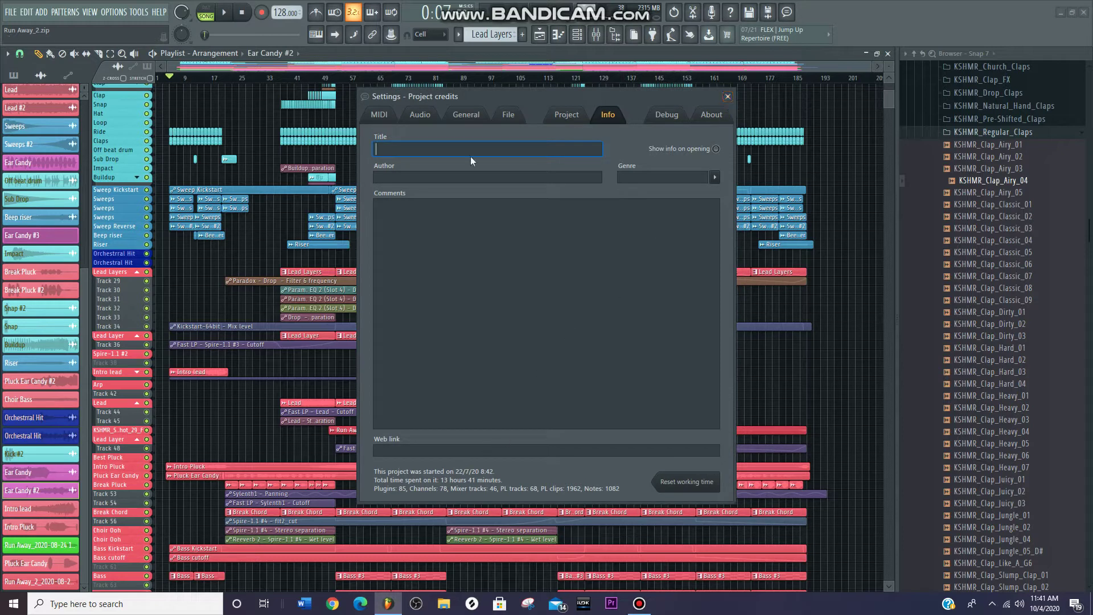
Move the project info window up, close it, and list the project's patterns in the playlist picker
{"action": "left_click_drag", "start_coordinate": [486, 101], "coordinate": [488, 41]}
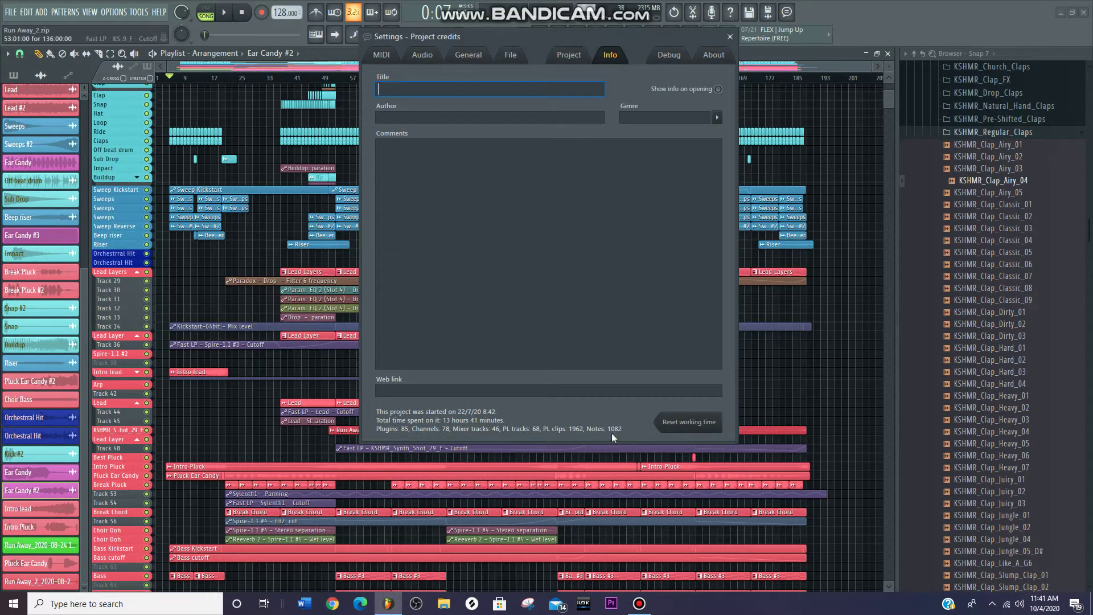
{"action": "left_click", "coordinate": [730, 37]}
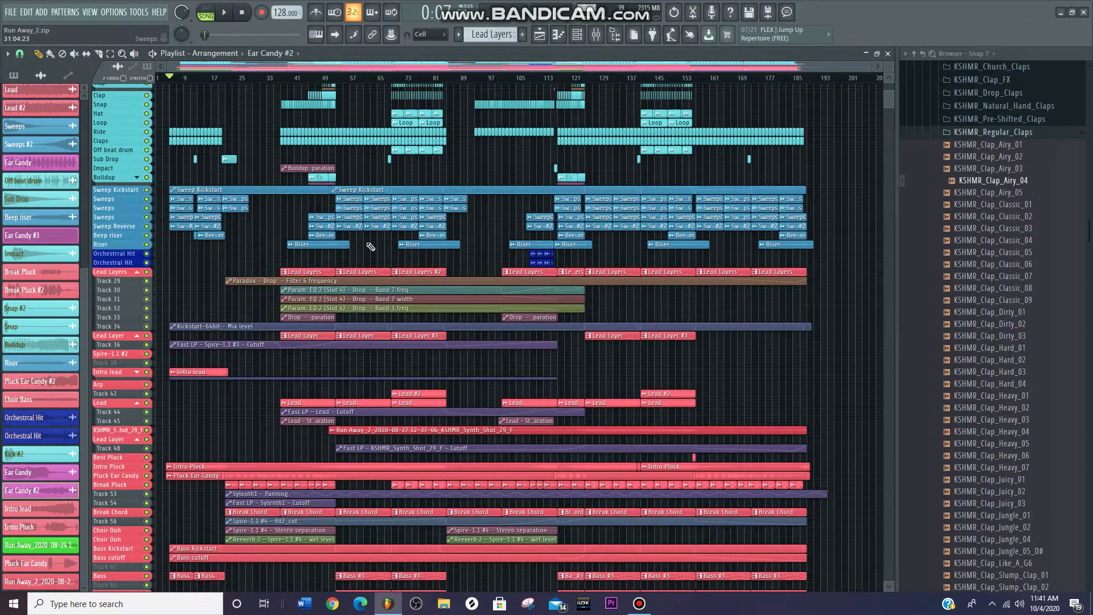
{"action": "scroll", "coordinate": [512, 305], "scroll_direction": "down", "scroll_amount": 7}
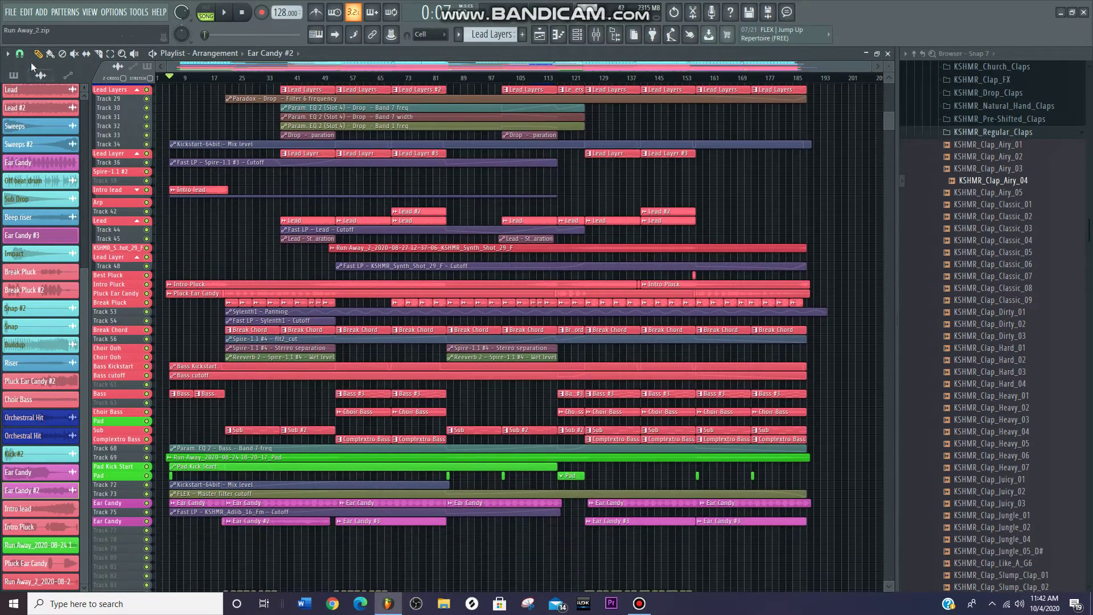
{"action": "left_click", "coordinate": [14, 75]}
Play the intro from bar 5 with the pad and Ear Candy tracks in view, and stop around bar 12
{"action": "scroll", "coordinate": [246, 200], "scroll_direction": "down", "scroll_amount": 1}
{"action": "scroll", "coordinate": [178, 276], "scroll_direction": "up", "scroll_amount": 3}
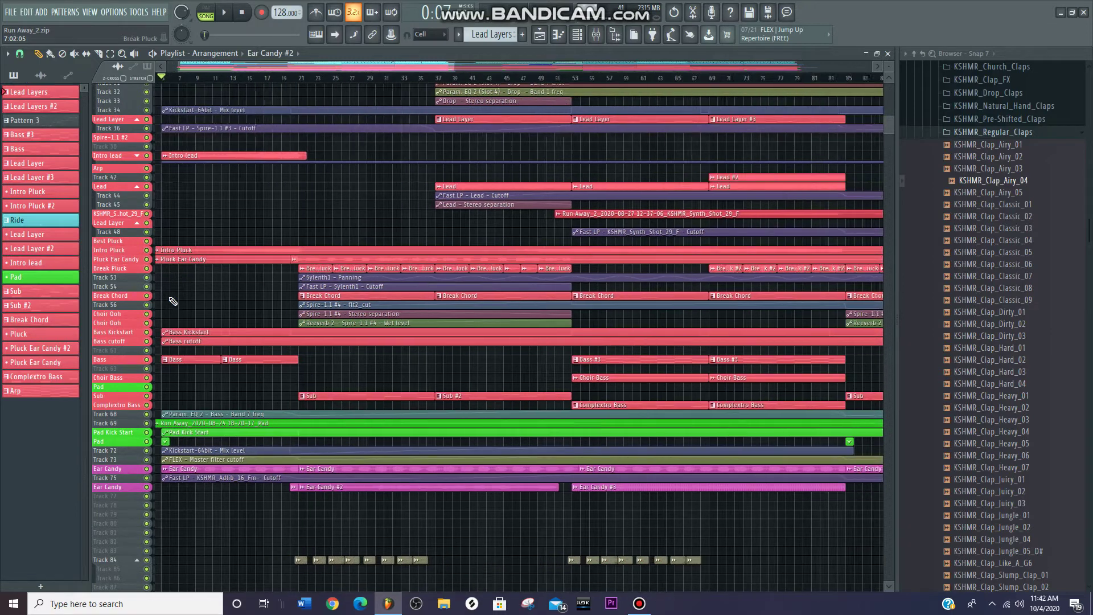
{"action": "scroll", "coordinate": [224, 403], "scroll_direction": "up", "scroll_amount": 5}
{"action": "scroll", "coordinate": [186, 278], "scroll_direction": "up", "scroll_amount": 1}
{"action": "scroll", "coordinate": [188, 279], "scroll_direction": "down", "scroll_amount": 2}
{"action": "scroll", "coordinate": [188, 279], "scroll_direction": "up", "scroll_amount": 1}
{"action": "scroll", "coordinate": [312, 239], "scroll_direction": "down", "scroll_amount": 4}
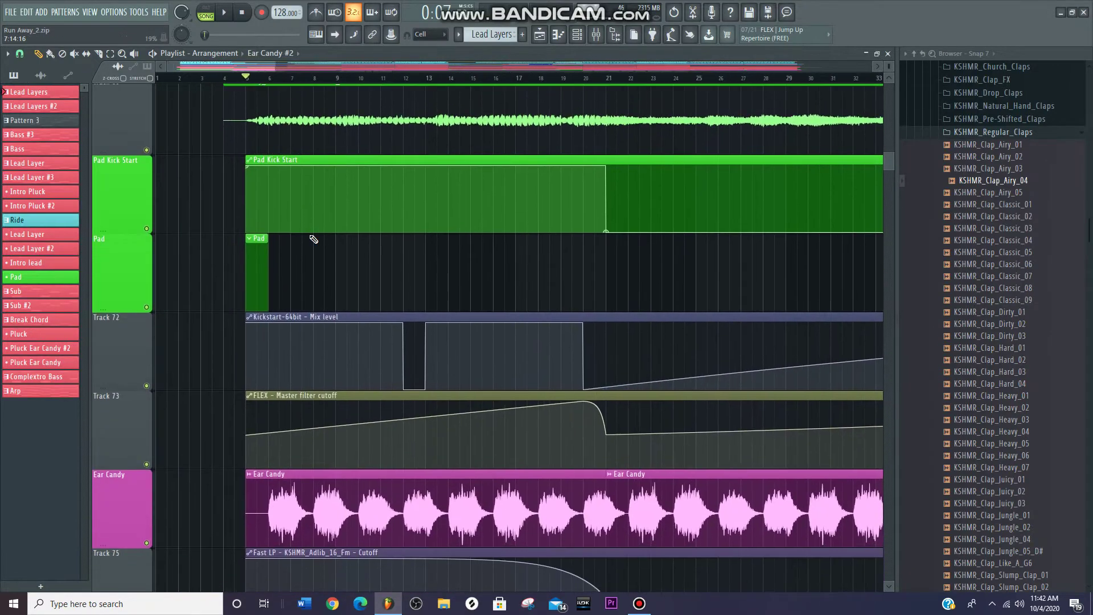
{"action": "scroll", "coordinate": [314, 336], "scroll_direction": "up", "scroll_amount": 4}
{"action": "scroll", "coordinate": [319, 349], "scroll_direction": "down", "scroll_amount": 3}
{"action": "scroll", "coordinate": [330, 344], "scroll_direction": "down", "scroll_amount": 4}
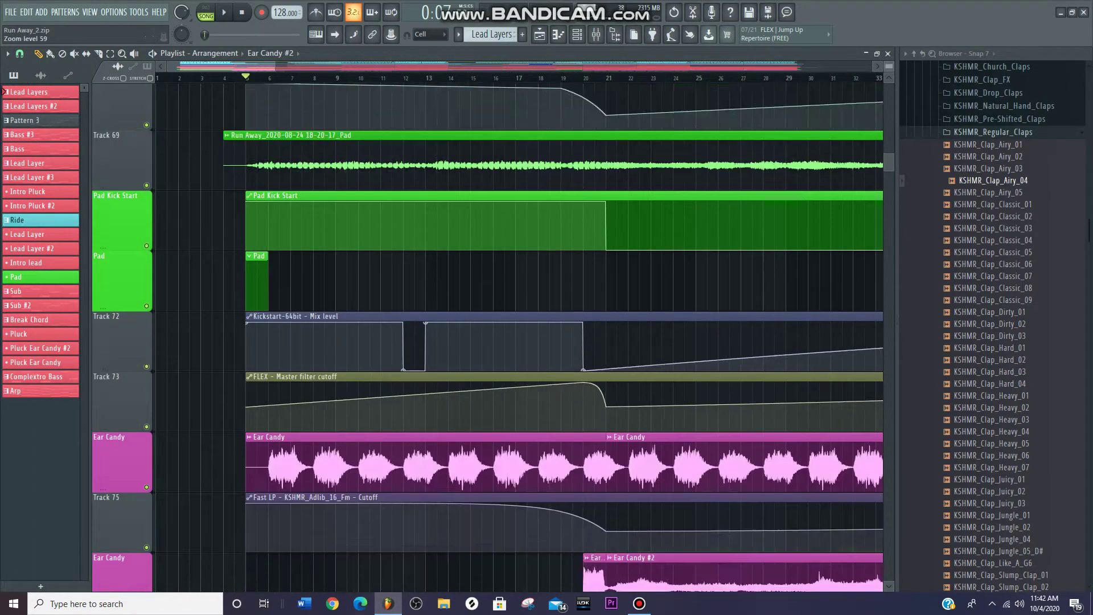
{"action": "key", "text": "space"}
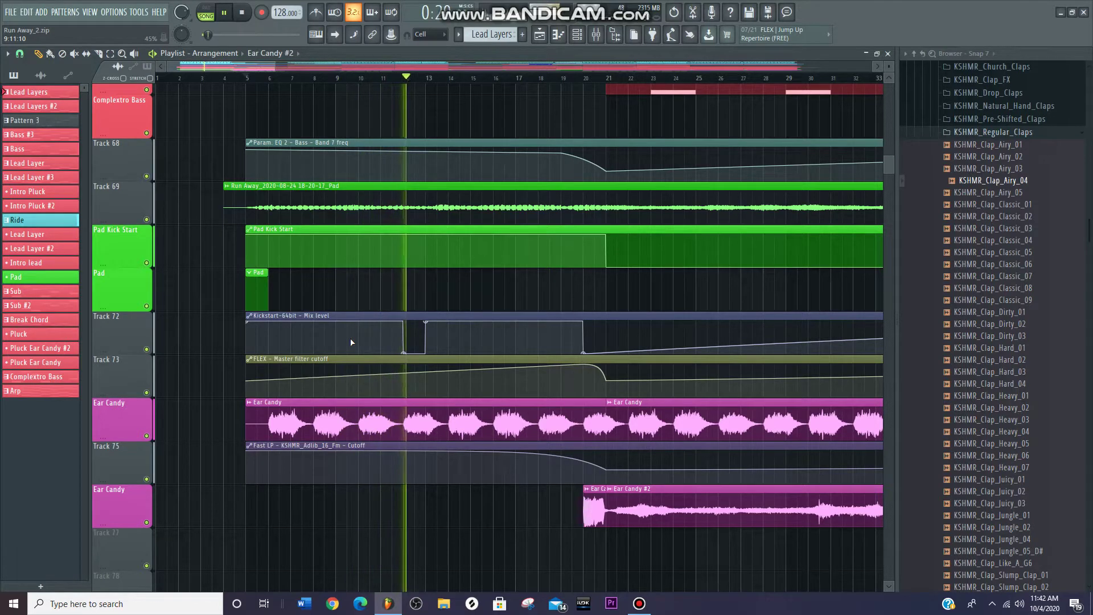
{"action": "scroll", "coordinate": [407, 345], "scroll_direction": "down", "scroll_amount": 1}
{"action": "key", "text": "space"}
Solo the upper Ear Candy track together with its cutoff automation on Track 75
{"action": "scroll", "coordinate": [316, 326], "scroll_direction": "down", "scroll_amount": 1}
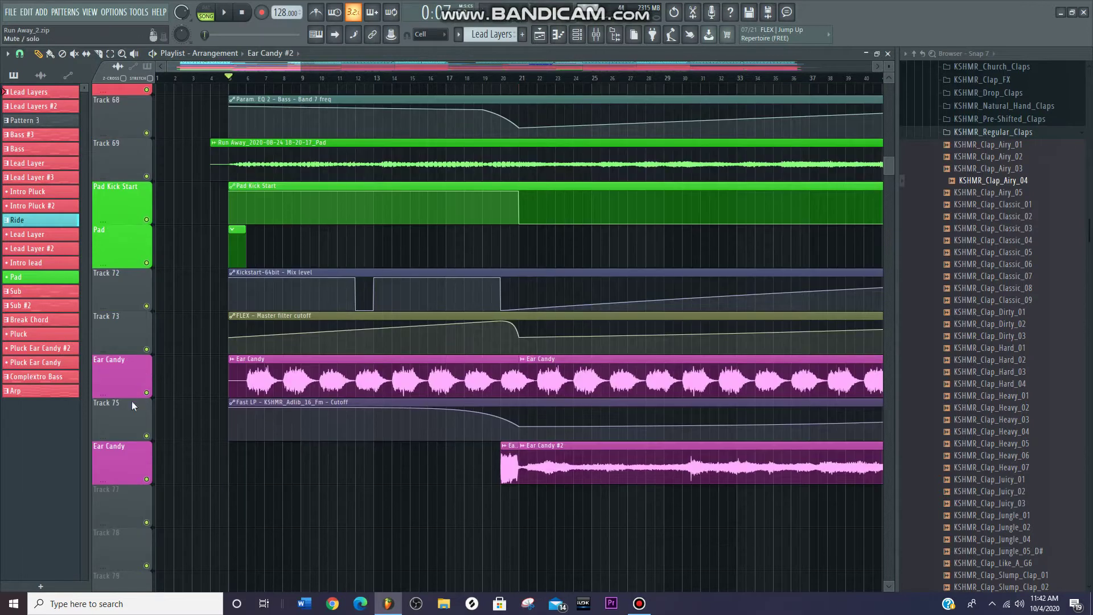
{"action": "right_click", "coordinate": [147, 436]}
{"action": "left_click", "coordinate": [147, 392]}
{"action": "left_click", "coordinate": [646, 600]}
{"action": "left_click", "coordinate": [490, 448]}
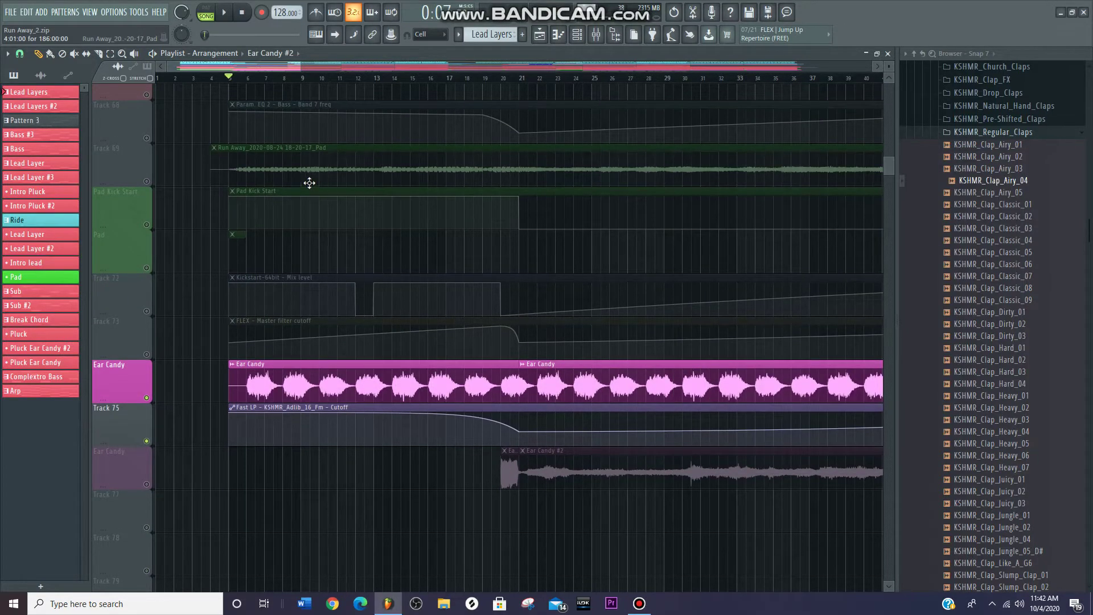
{"action": "scroll", "coordinate": [243, 67], "scroll_direction": "up", "scroll_amount": 1}
{"action": "left_click_drag", "start_coordinate": [233, 190], "coordinate": [349, 181]}
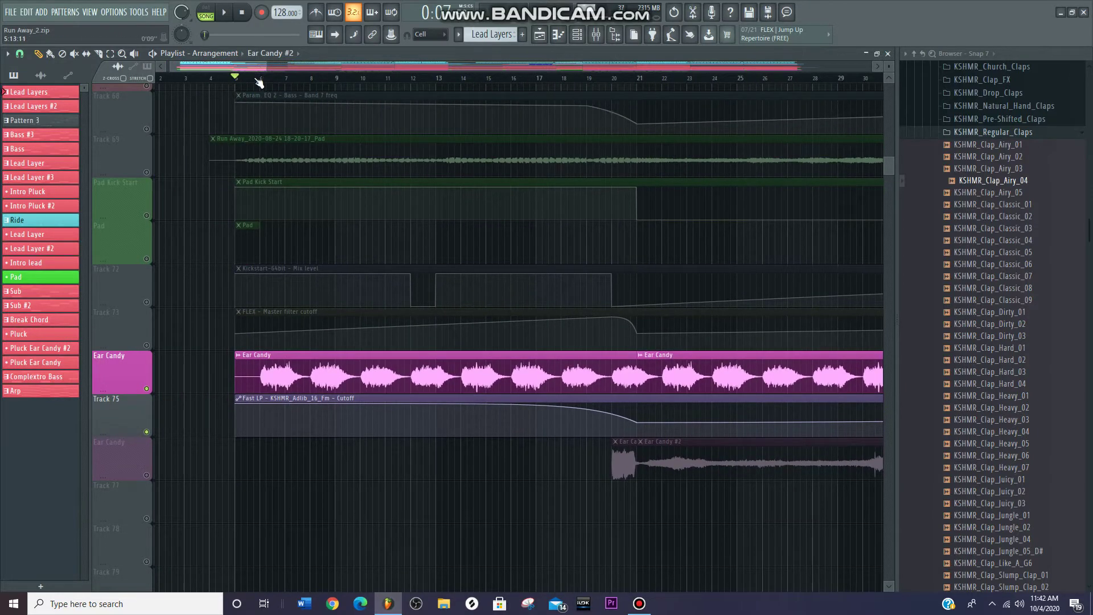
Play the soloed Ear Candy track from bar 5 and stop around bar 12
{"action": "key", "text": "space"}
{"action": "scroll", "coordinate": [315, 256], "scroll_direction": "up", "scroll_amount": 2}
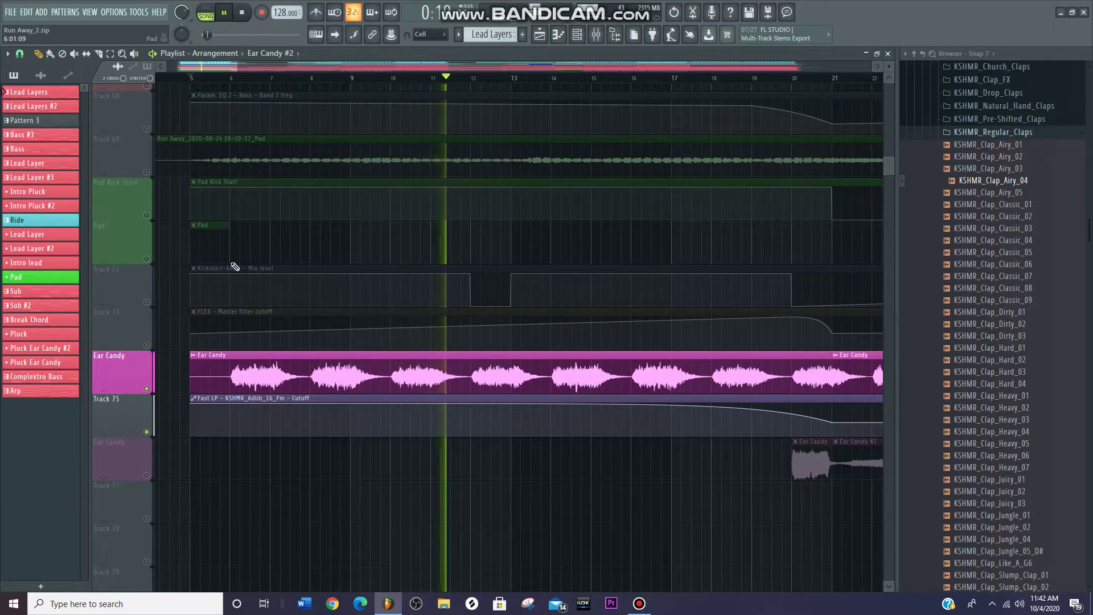
{"action": "scroll", "coordinate": [357, 272], "scroll_direction": "down", "scroll_amount": 2}
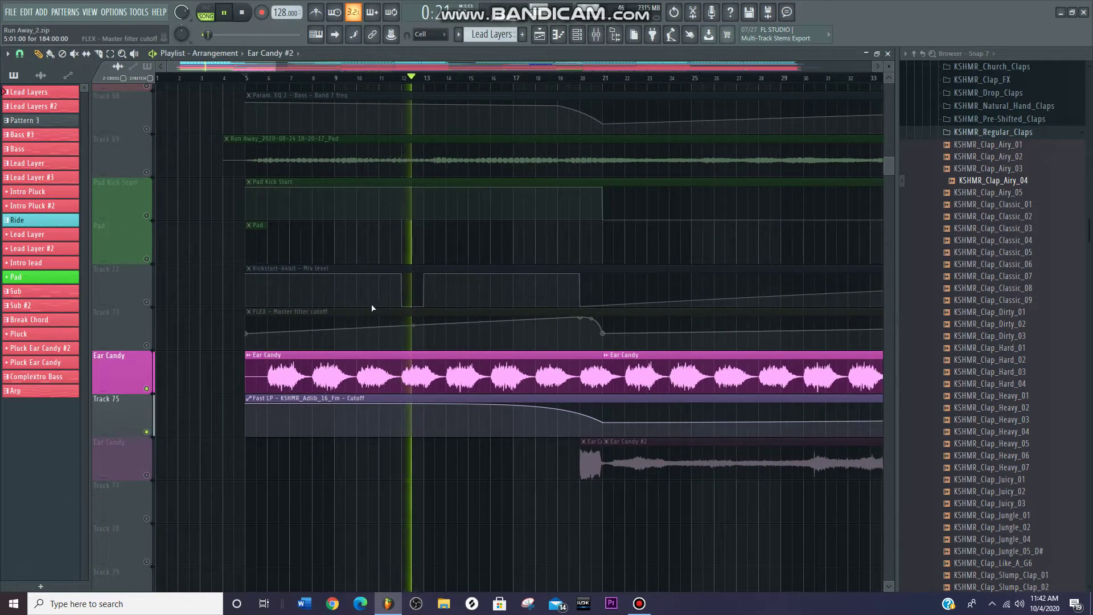
{"action": "key", "text": "space"}
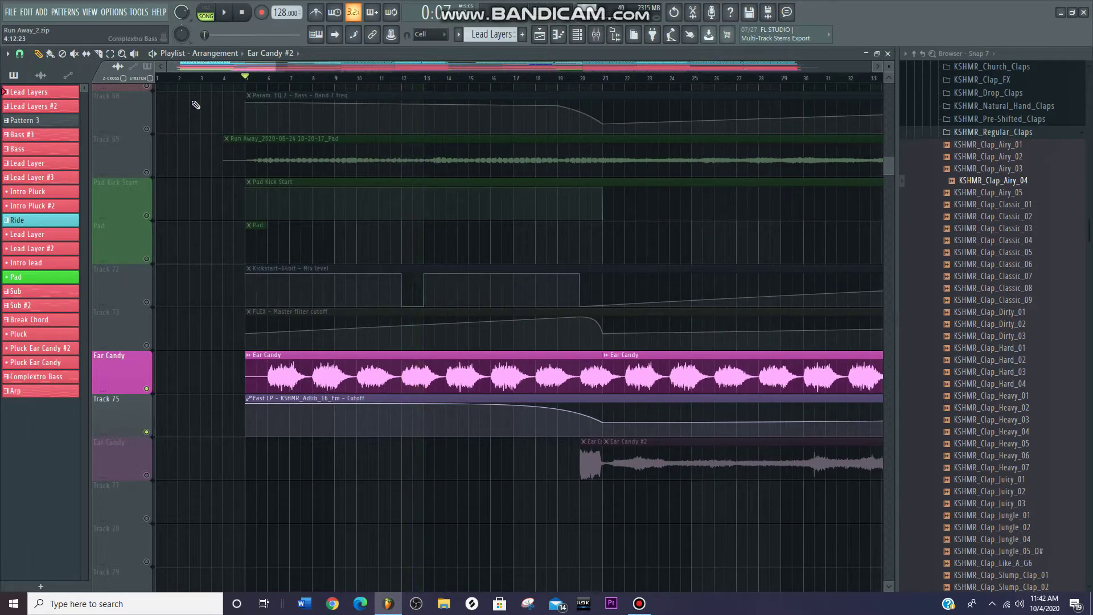
Unmute Track 69, Pad Kick Start, Pad, Track 72 and Track 73 alongside the soloed Ear Candy track
{"action": "left_click", "coordinate": [151, 172]}
{"action": "scroll", "coordinate": [256, 98], "scroll_direction": "up", "scroll_amount": 2}
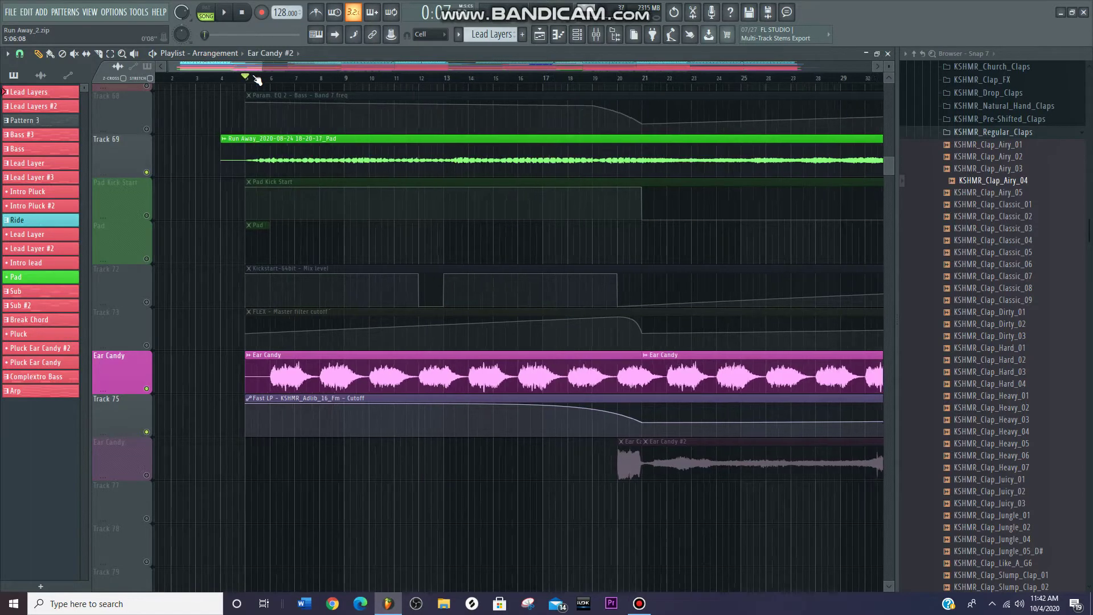
{"action": "scroll", "coordinate": [256, 98], "scroll_direction": "up", "scroll_amount": 2}
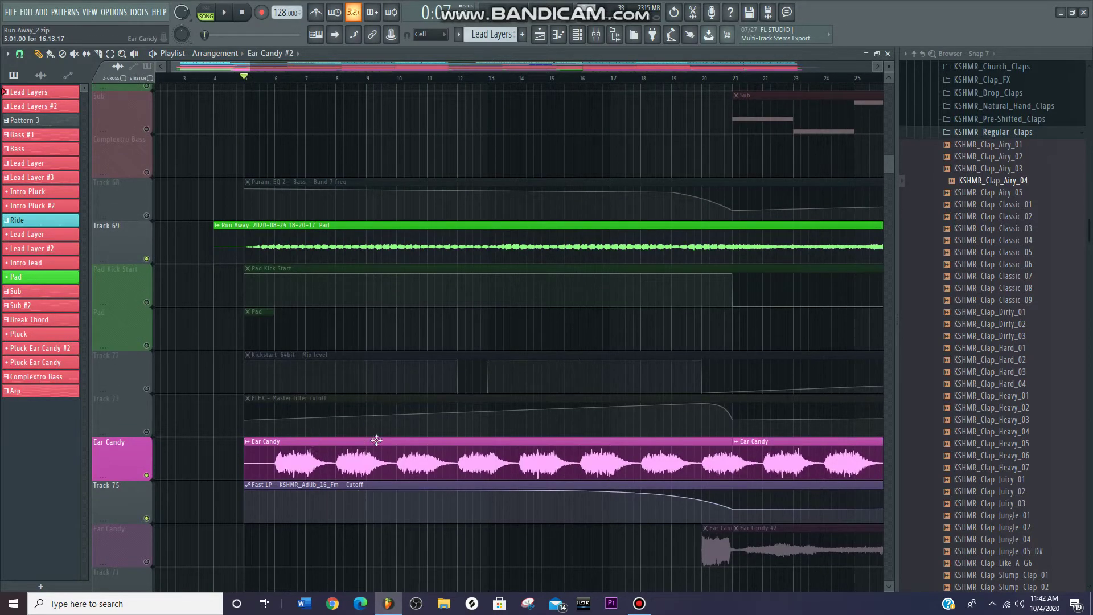
{"action": "scroll", "coordinate": [353, 285], "scroll_direction": "up", "scroll_amount": 6}
{"action": "scroll", "coordinate": [337, 236], "scroll_direction": "down", "scroll_amount": 8}
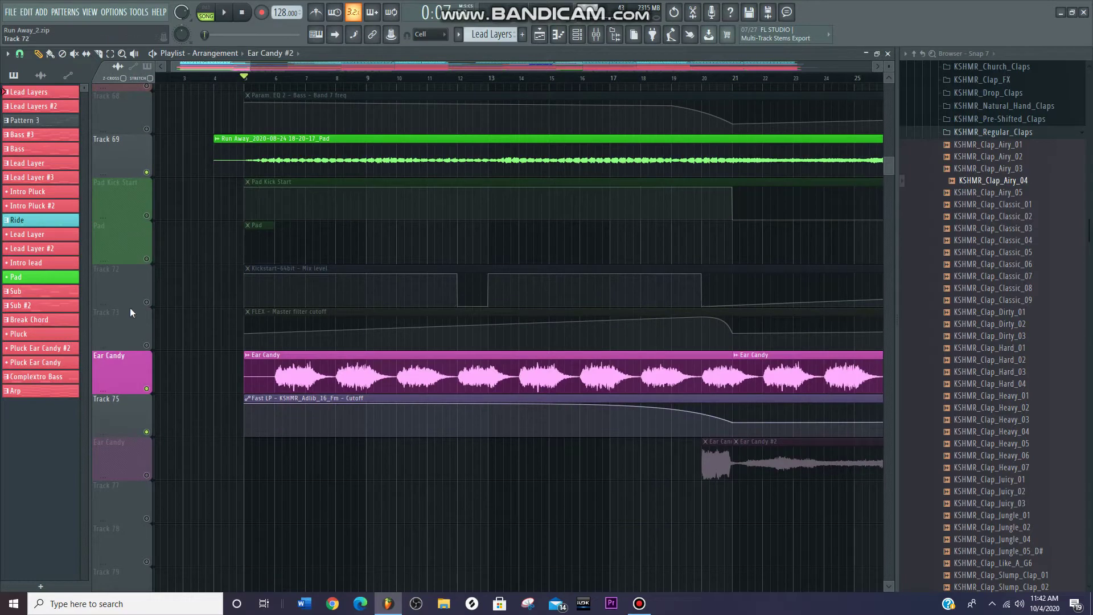
{"action": "left_click_drag", "start_coordinate": [147, 345], "coordinate": [146, 303]}
{"action": "left_click", "coordinate": [146, 215]}
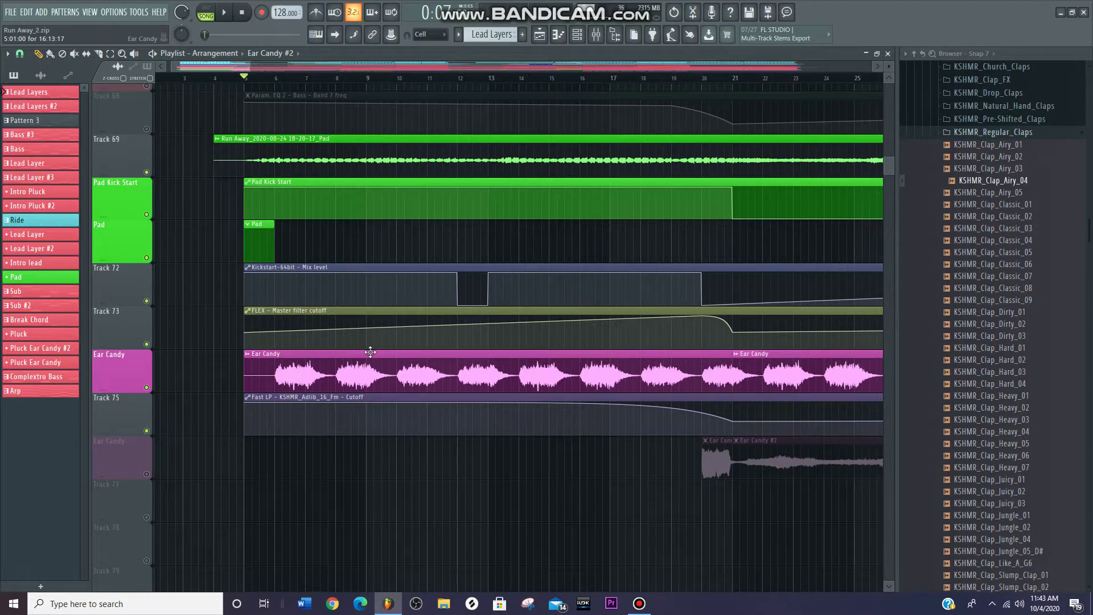
Play the pad and Ear Candy layers together from bar 5 and stop around bar 12
{"action": "key", "text": "space"}
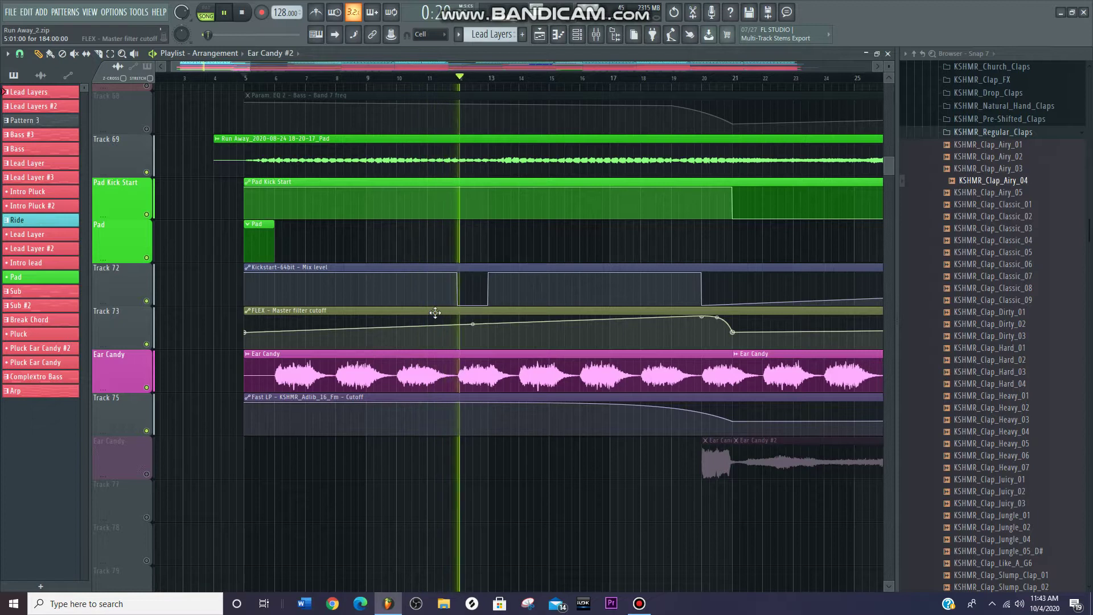
{"action": "left_click_drag", "start_coordinate": [586, 196], "coordinate": [417, 236]}
{"action": "key", "text": "space"}
{"action": "scroll", "coordinate": [537, 136], "scroll_direction": "down", "scroll_amount": 1}
{"action": "scroll", "coordinate": [538, 136], "scroll_direction": "down", "scroll_amount": 1}
{"action": "scroll", "coordinate": [407, 83], "scroll_direction": "down", "scroll_amount": 2}
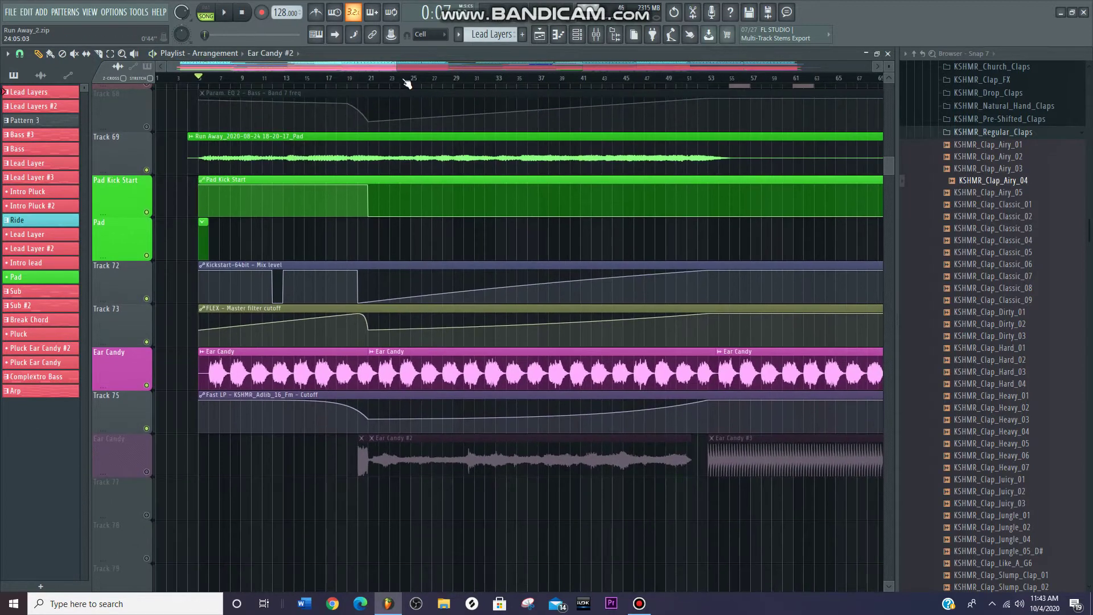
Unmute all playlist tracks and set the playback position to the start of the break at bar 21
{"action": "right_click", "coordinate": [146, 255]}
{"action": "right_click", "coordinate": [146, 255]}
{"action": "scroll", "coordinate": [362, 251], "scroll_direction": "up", "scroll_amount": 2}
{"action": "scroll", "coordinate": [362, 251], "scroll_direction": "down", "scroll_amount": 1}
{"action": "scroll", "coordinate": [366, 254], "scroll_direction": "up", "scroll_amount": 6}
{"action": "scroll", "coordinate": [382, 239], "scroll_direction": "up", "scroll_amount": 2}
{"action": "scroll", "coordinate": [366, 241], "scroll_direction": "up", "scroll_amount": 5}
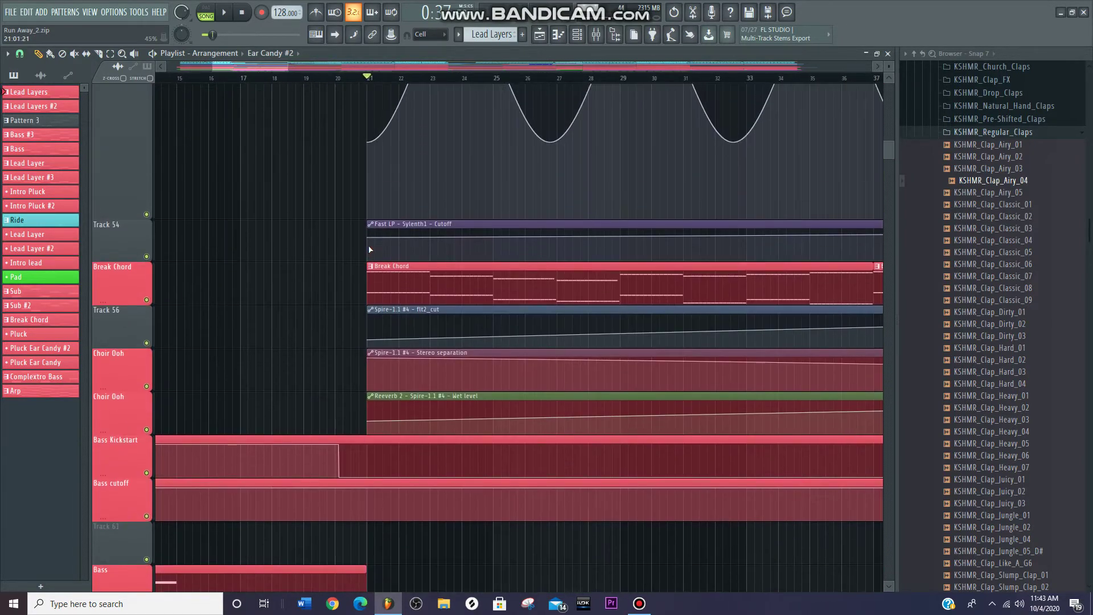
Mute the vocal clips on Track 84
{"action": "scroll", "coordinate": [373, 274], "scroll_direction": "down", "scroll_amount": 12}
{"action": "scroll", "coordinate": [362, 335], "scroll_direction": "down", "scroll_amount": 12}
{"action": "scroll", "coordinate": [364, 320], "scroll_direction": "up", "scroll_amount": 4}
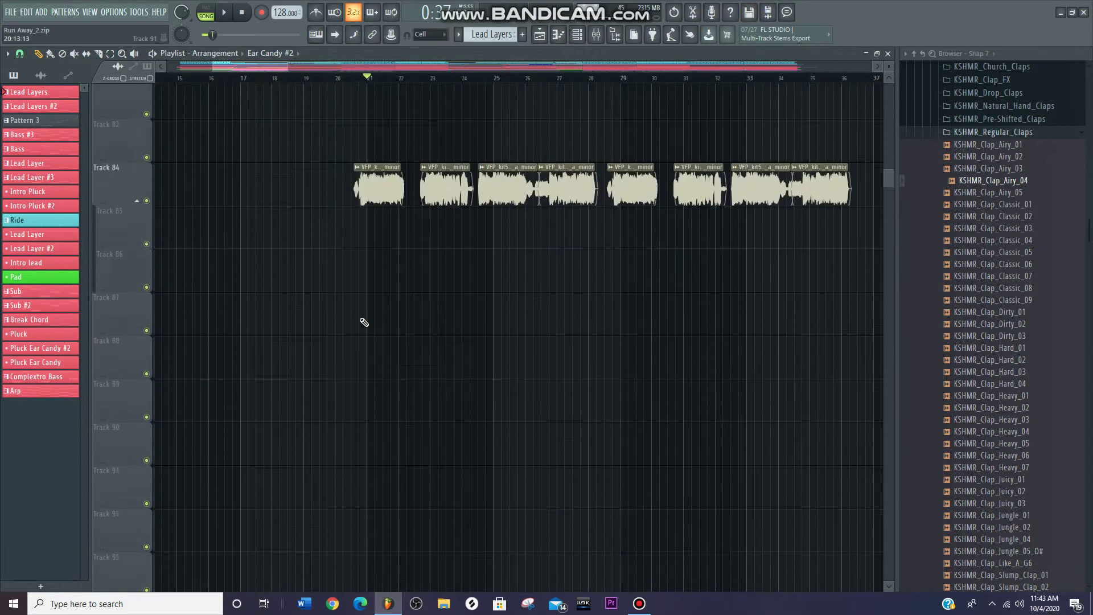
{"action": "left_click", "coordinate": [147, 386]}
Play the break from bar 21 without vocals, examine the pluck tracks and Sylenth1 panning automation, and stop playback
{"action": "scroll", "coordinate": [458, 254], "scroll_direction": "down", "scroll_amount": 2}
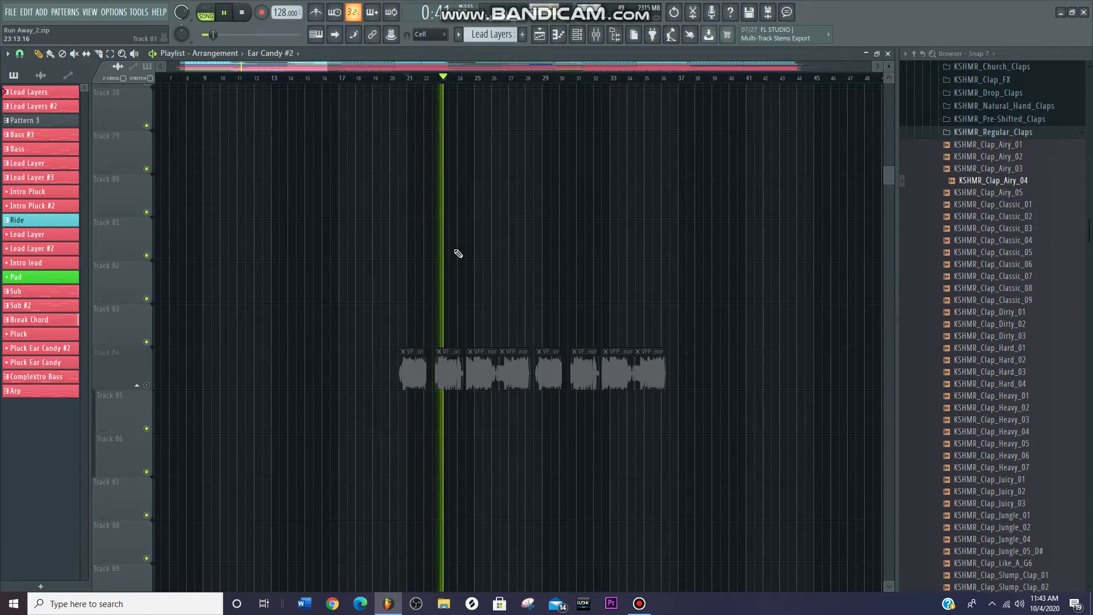
{"action": "scroll", "coordinate": [458, 253], "scroll_direction": "up", "scroll_amount": 12}
{"action": "scroll", "coordinate": [459, 253], "scroll_direction": "up", "scroll_amount": 10}
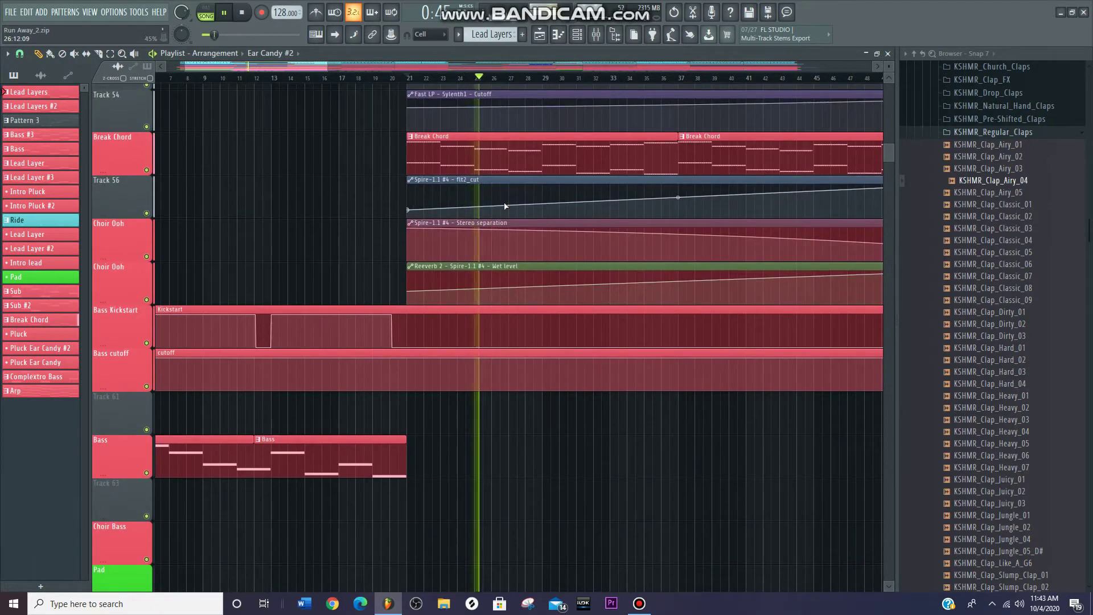
{"action": "scroll", "coordinate": [505, 206], "scroll_direction": "down", "scroll_amount": 3, "text": "ctrl"}
{"action": "scroll", "coordinate": [489, 208], "scroll_direction": "up", "scroll_amount": 4}
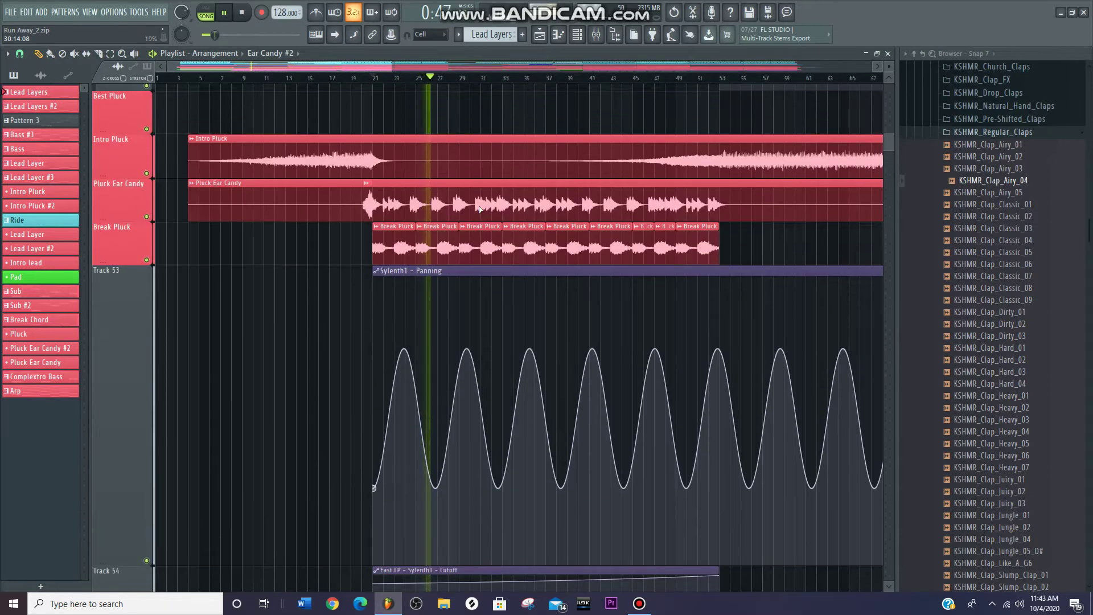
{"action": "scroll", "coordinate": [480, 209], "scroll_direction": "up", "scroll_amount": 2, "text": "ctrl"}
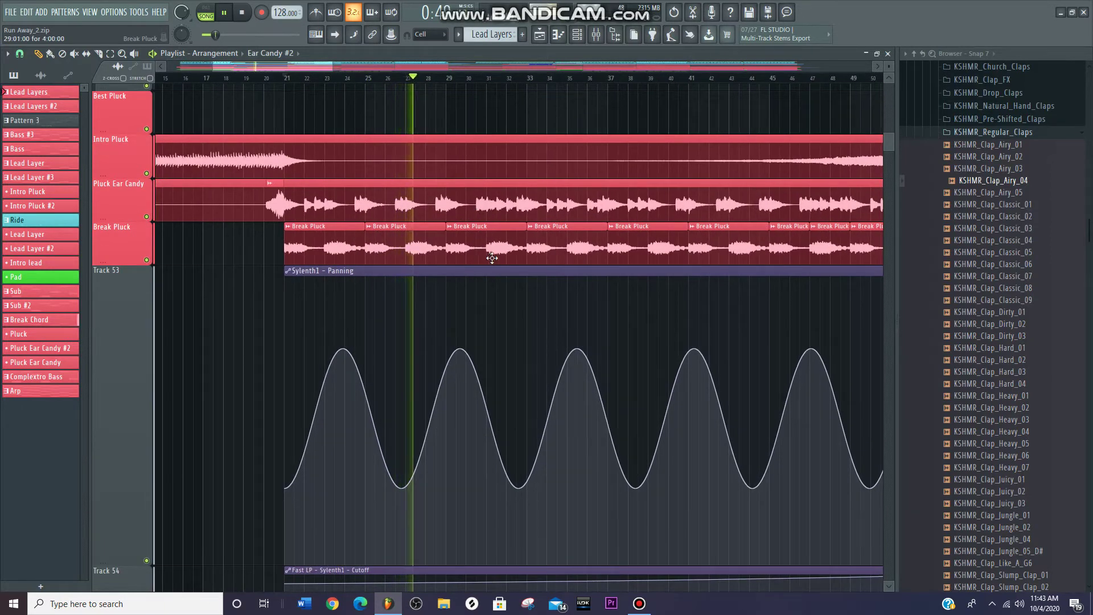
{"action": "key", "text": "space"}
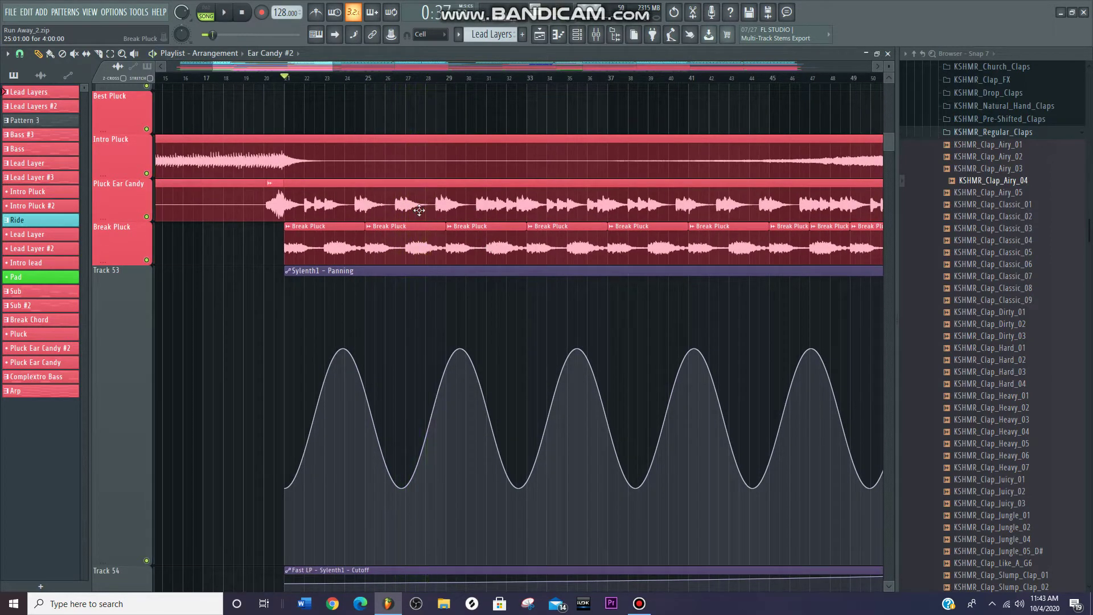
Unmute the vocal clips on Track 84
{"action": "scroll", "coordinate": [420, 212], "scroll_direction": "down", "scroll_amount": 2, "text": "alt"}
{"action": "scroll", "coordinate": [418, 210], "scroll_direction": "down", "scroll_amount": 5, "text": "ctrl"}
{"action": "scroll", "coordinate": [347, 212], "scroll_direction": "down", "scroll_amount": 9}
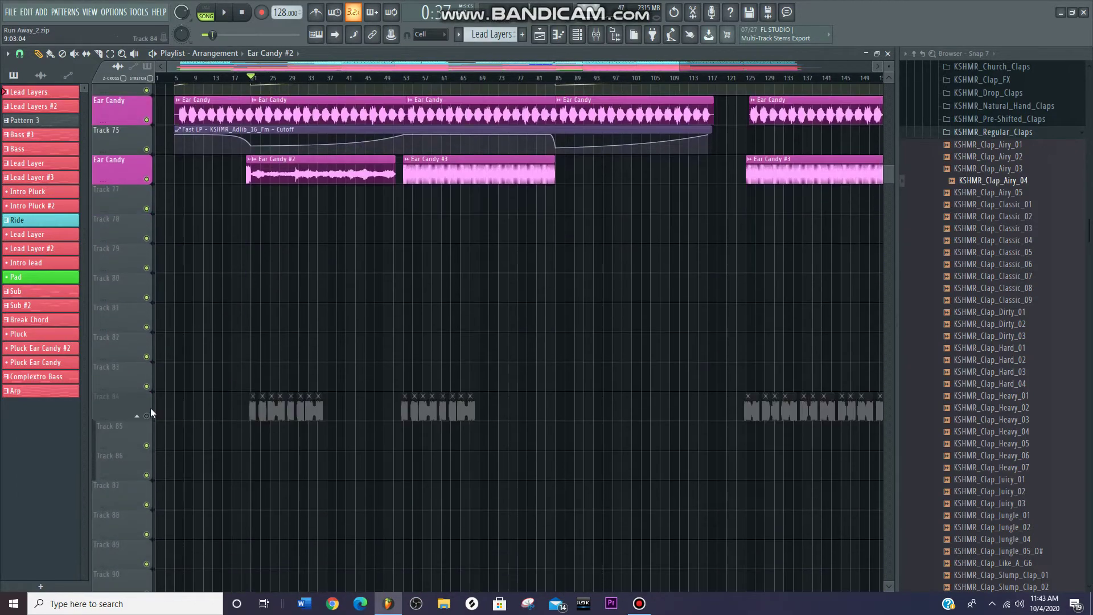
{"action": "left_click", "coordinate": [147, 415]}
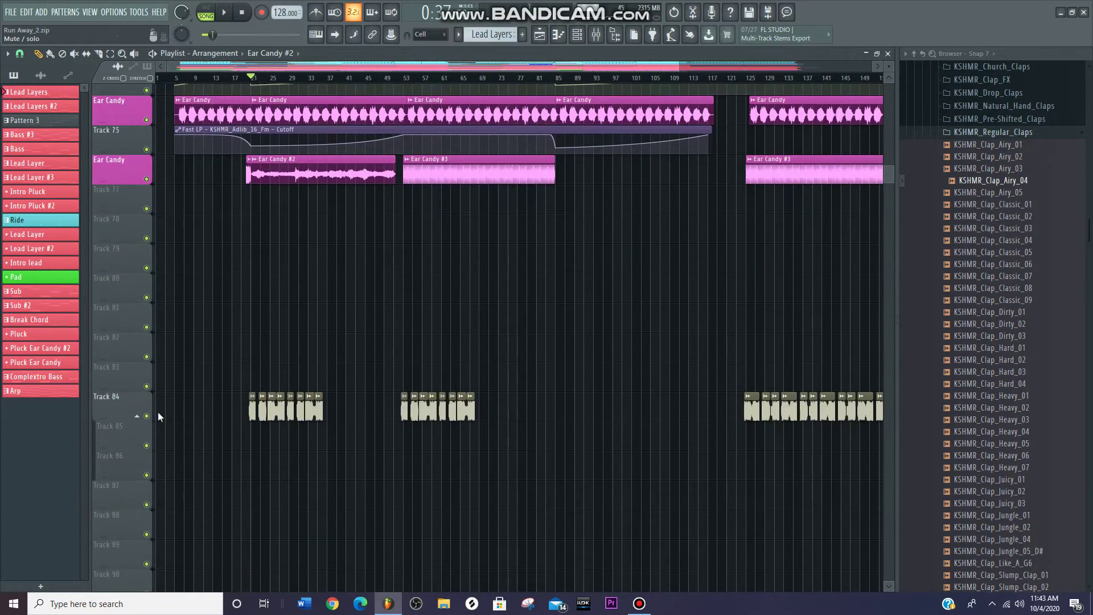
Play the arrangement from bar 20 with the Track 84 vocal clips in view, and pause after bar 28
{"action": "scroll", "coordinate": [258, 288], "scroll_direction": "up", "scroll_amount": 5, "text": "ctrl"}
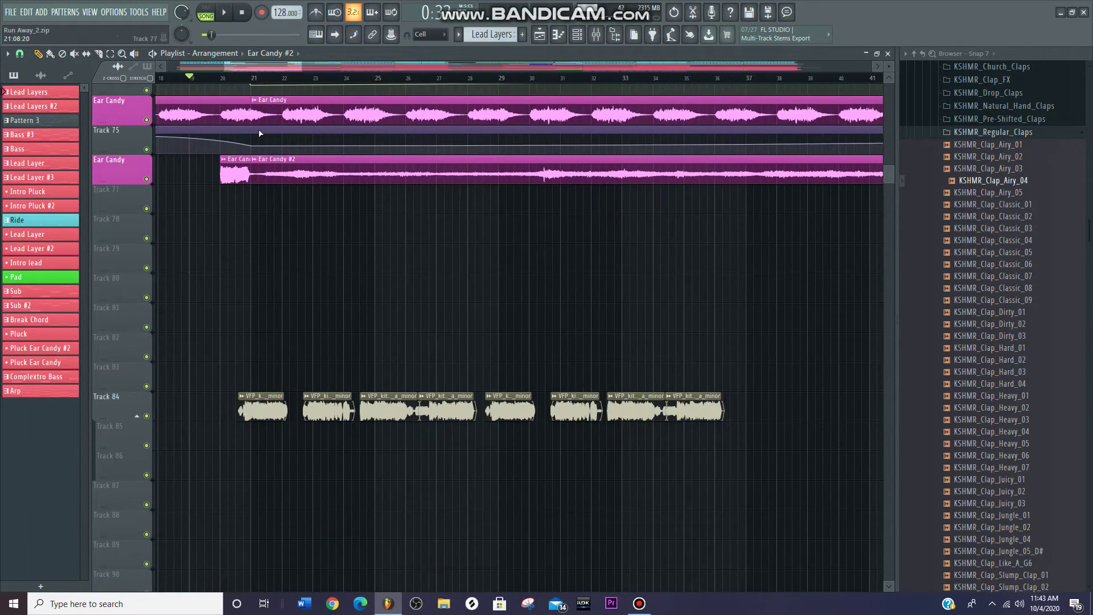
{"action": "left_click", "coordinate": [224, 81]}
{"action": "scroll", "coordinate": [235, 142], "scroll_direction": "down", "scroll_amount": 1, "text": "ctrl"}
{"action": "left_click_drag", "start_coordinate": [274, 210], "coordinate": [338, 219]}
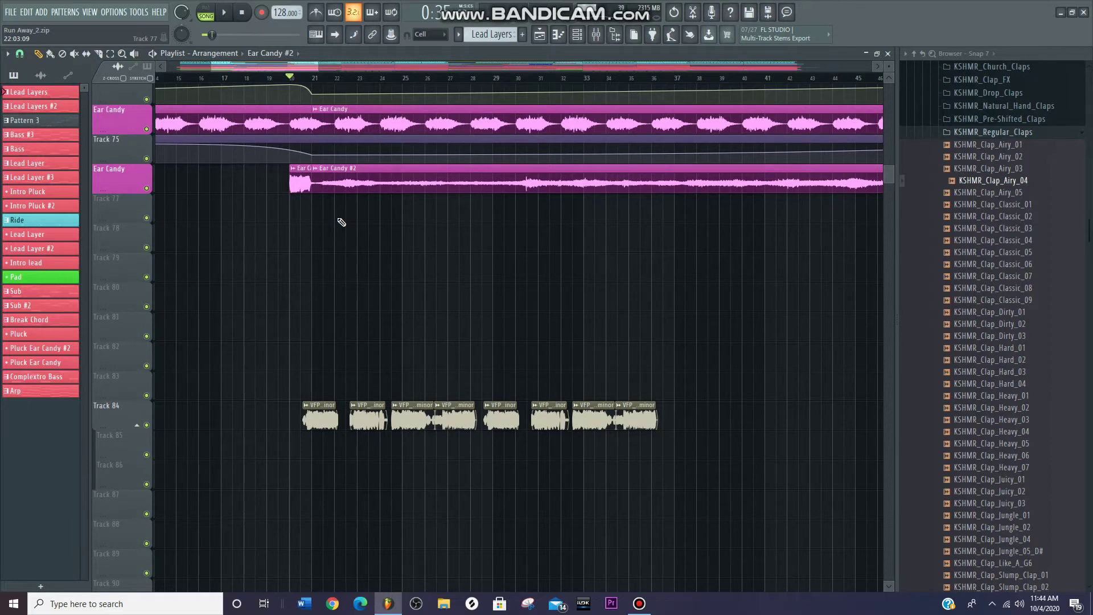
{"action": "scroll", "coordinate": [341, 222], "scroll_direction": "up", "scroll_amount": 5}
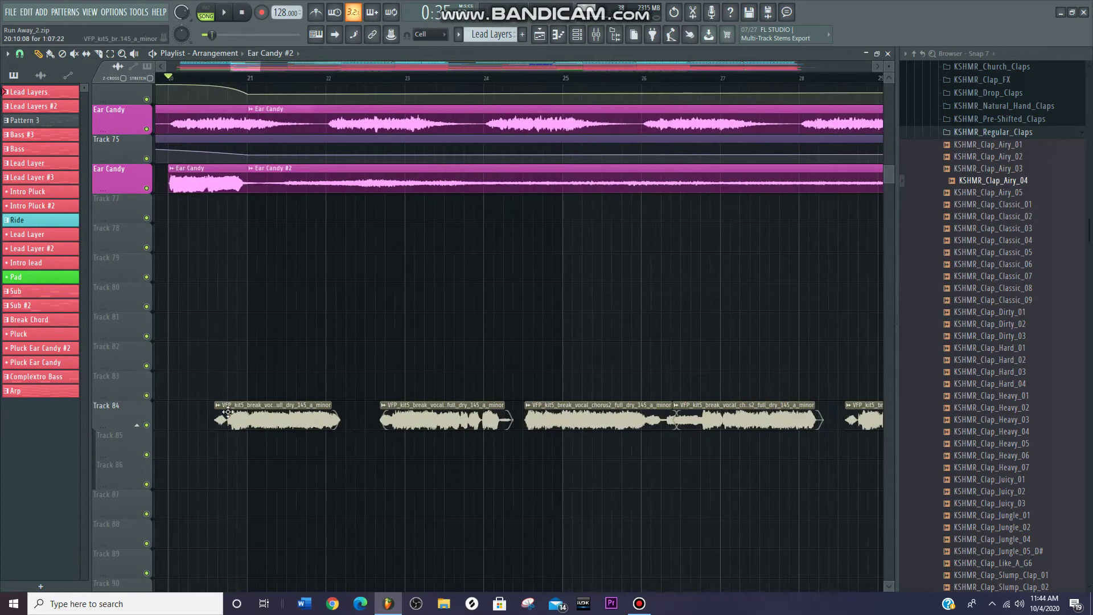
{"action": "scroll", "coordinate": [335, 236], "scroll_direction": "down", "scroll_amount": 2}
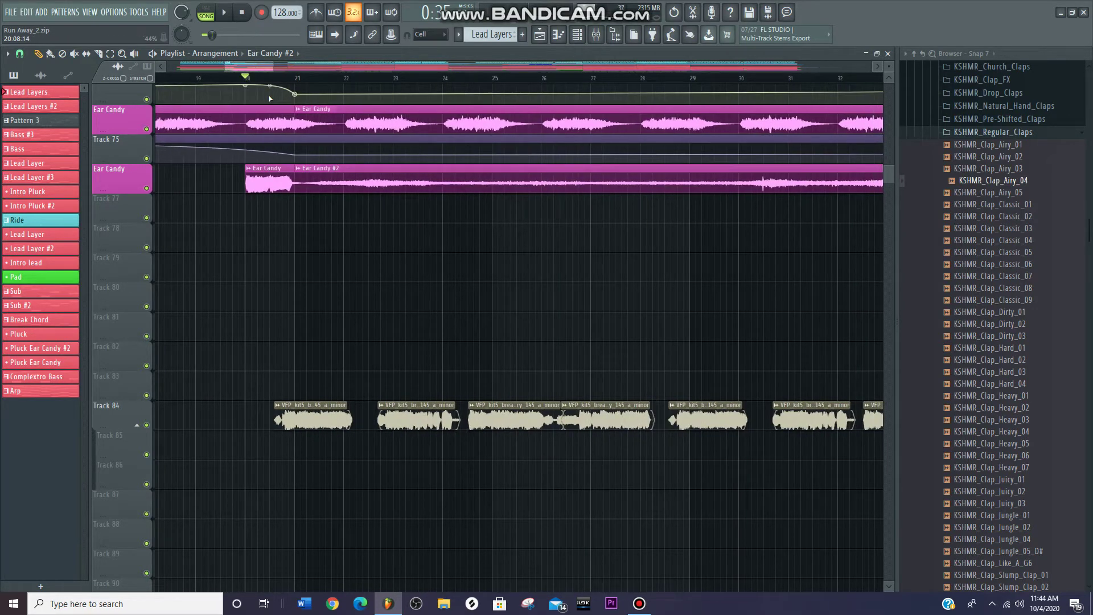
{"action": "key", "text": "space"}
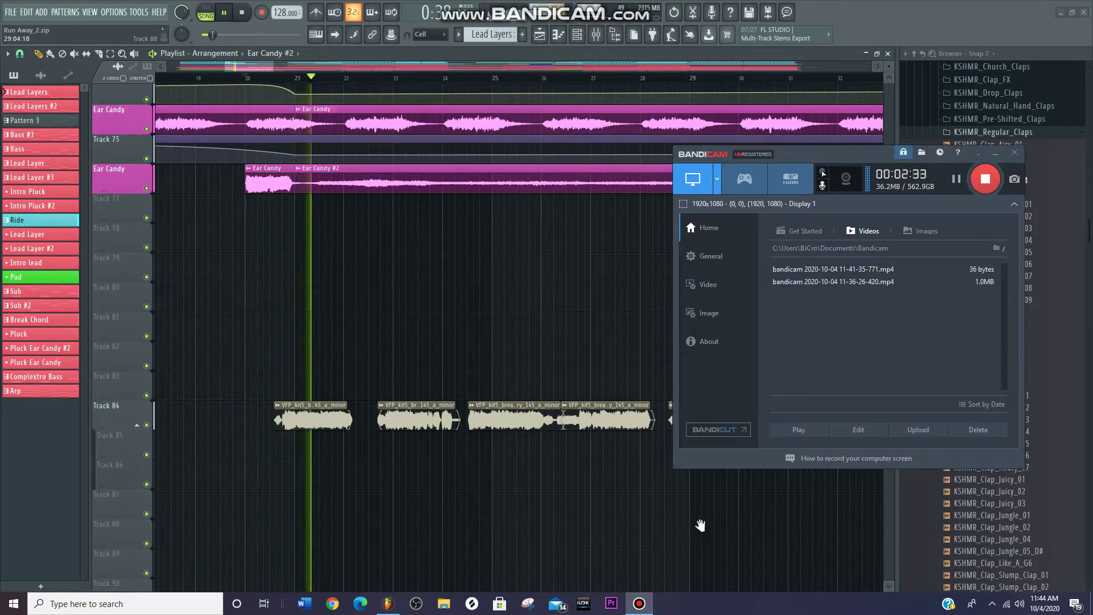
{"action": "left_click", "coordinate": [699, 524]}
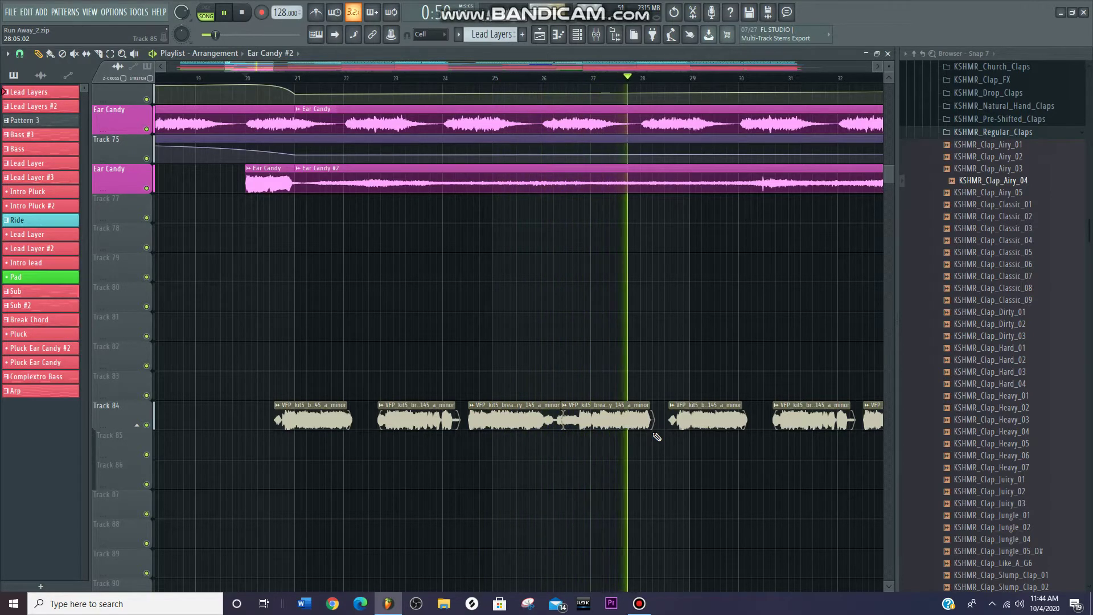
{"action": "left_click", "coordinate": [223, 14]}
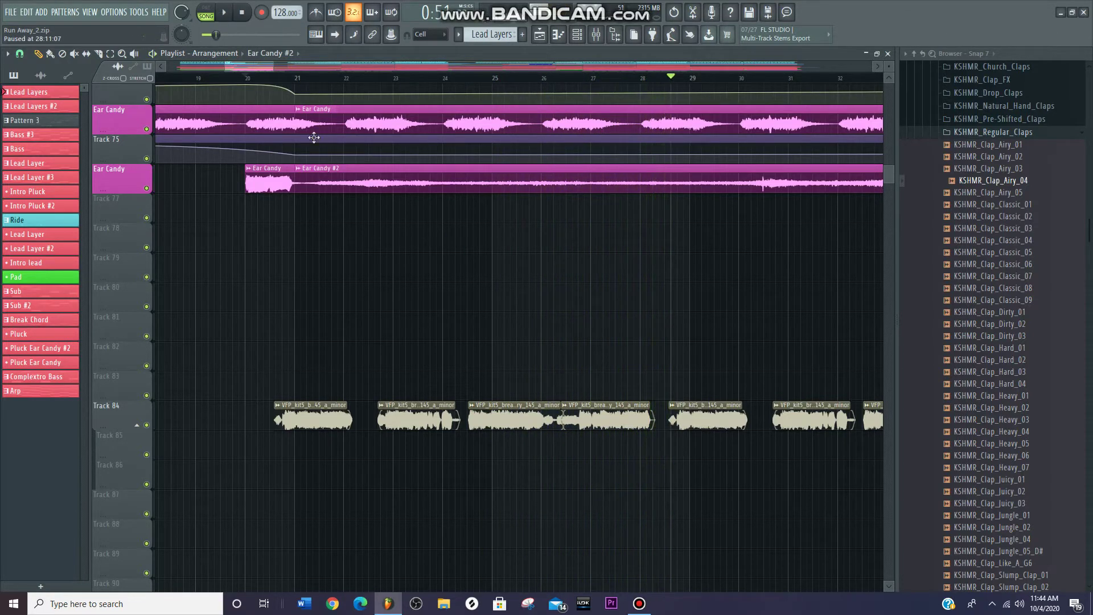
Mute the vocal clips on Track 84
{"action": "scroll", "coordinate": [503, 352], "scroll_direction": "down", "scroll_amount": 3}
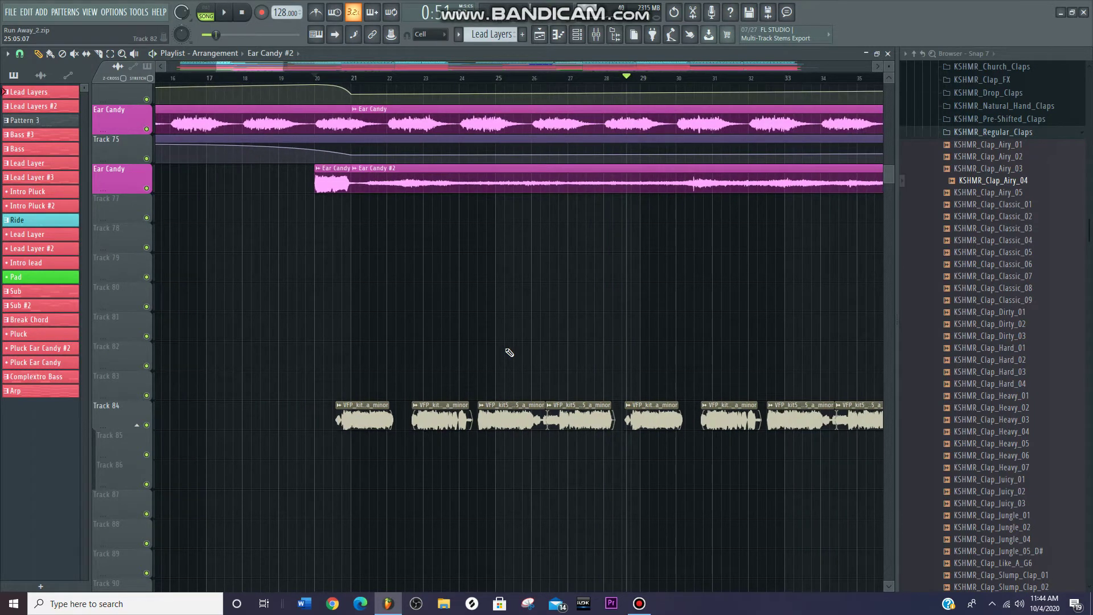
{"action": "left_click", "coordinate": [146, 425]}
{"action": "scroll", "coordinate": [626, 393], "scroll_direction": "down", "scroll_amount": 5}
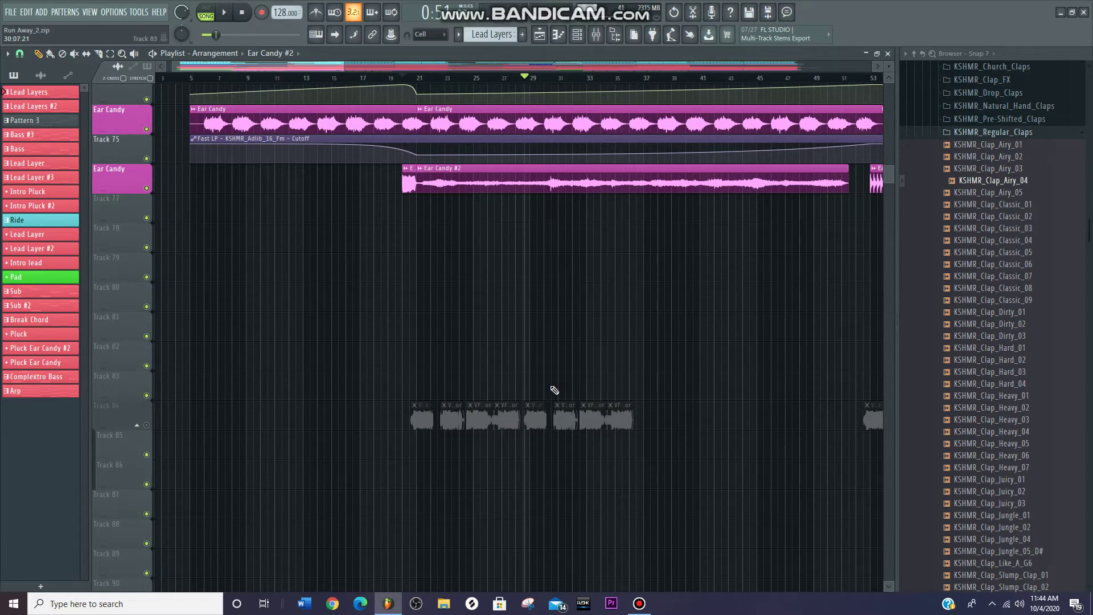
Solo the Pluck Ear Candy track, play it from bar 21, and stop playback
{"action": "scroll", "coordinate": [554, 327], "scroll_direction": "up", "scroll_amount": 5}
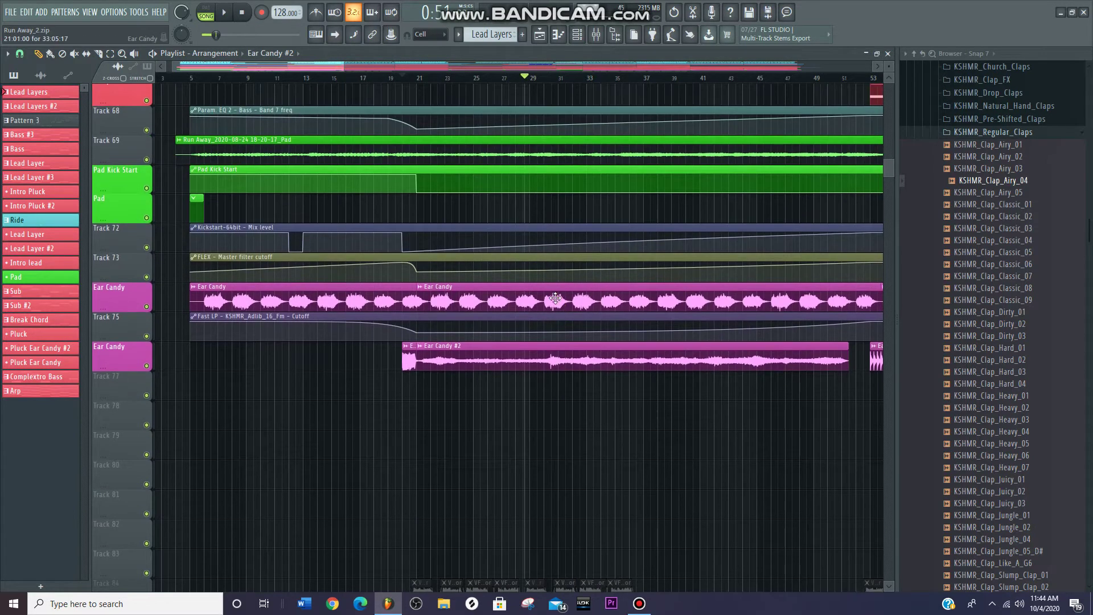
{"action": "scroll", "coordinate": [544, 279], "scroll_direction": "up", "scroll_amount": 15}
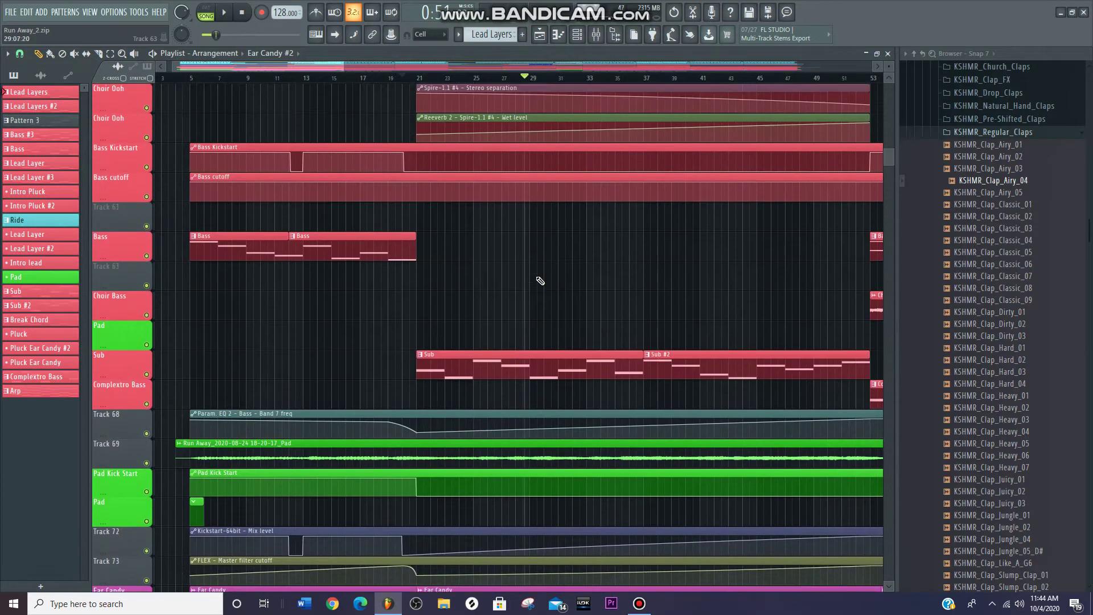
{"action": "scroll", "coordinate": [427, 159], "scroll_direction": "up", "scroll_amount": 3}
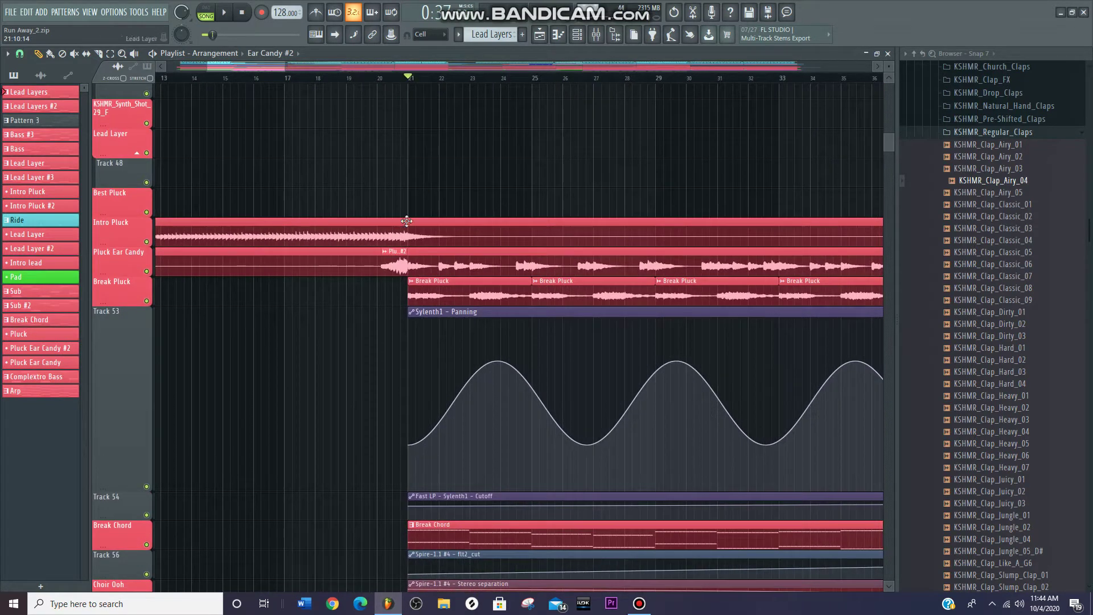
{"action": "left_click", "coordinate": [149, 272], "text": "ctrl"}
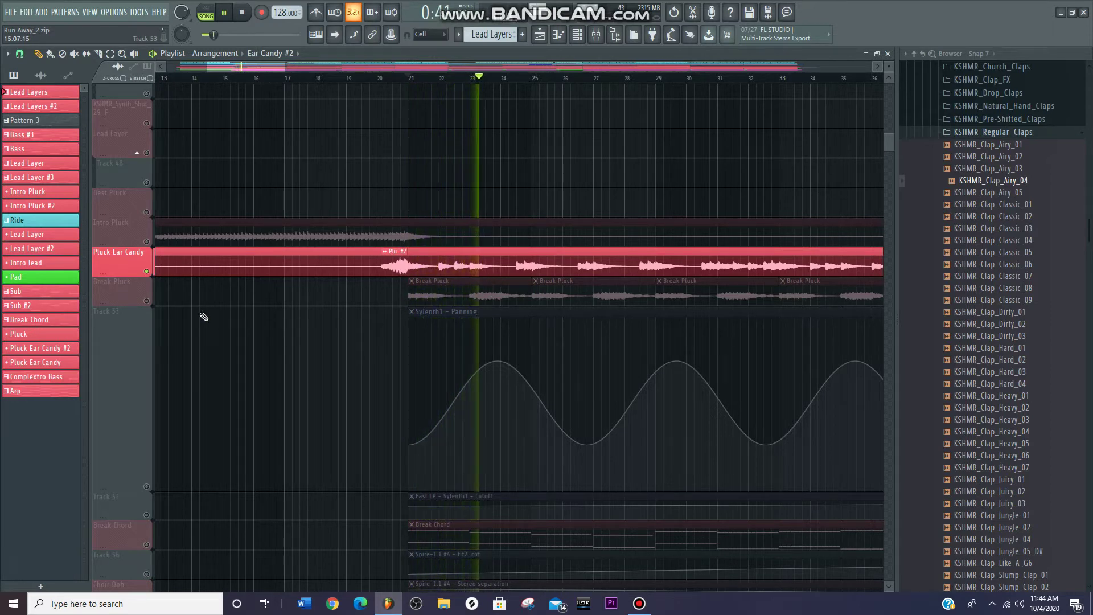
{"action": "left_click", "coordinate": [150, 302]}
{"action": "left_click", "coordinate": [149, 302]}
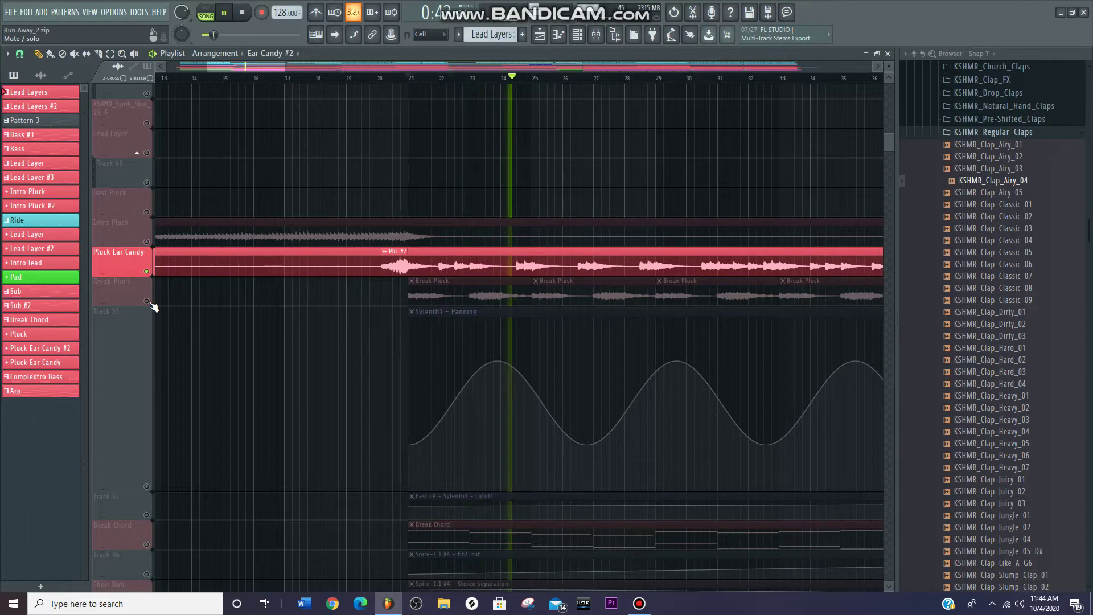
{"action": "scroll", "coordinate": [429, 164], "scroll_direction": "up", "scroll_amount": 3}
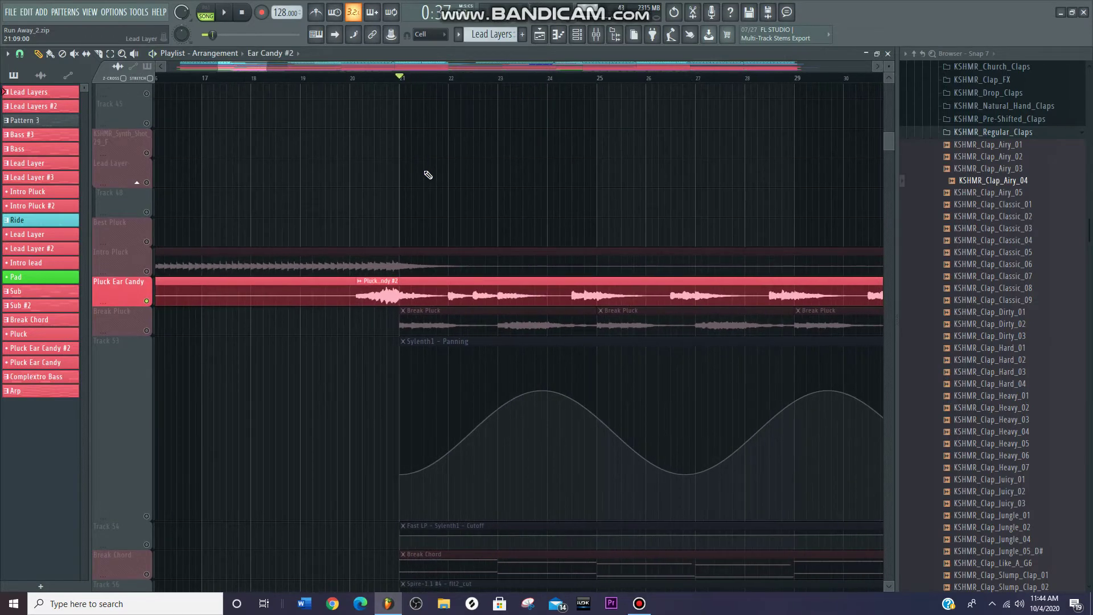
Add Break Pluck and the Track 53 Sylenth1 panning automation to the soloed Pluck Ear Candy, play from bar 21, and stop after bar 28
{"action": "left_click", "coordinate": [152, 335]}
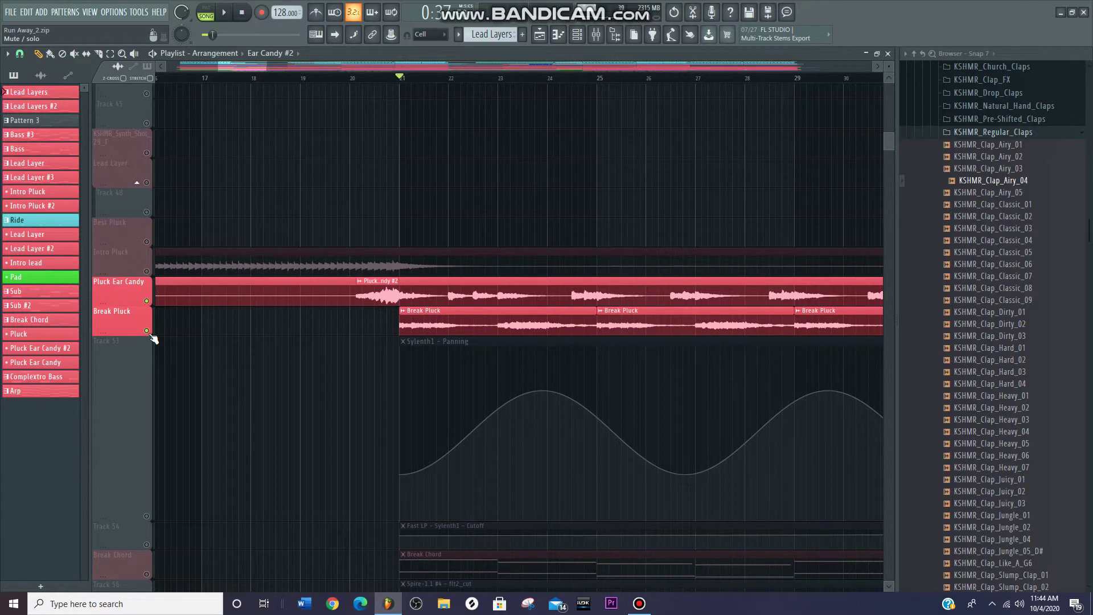
{"action": "scroll", "coordinate": [193, 367], "scroll_direction": "down", "scroll_amount": 2}
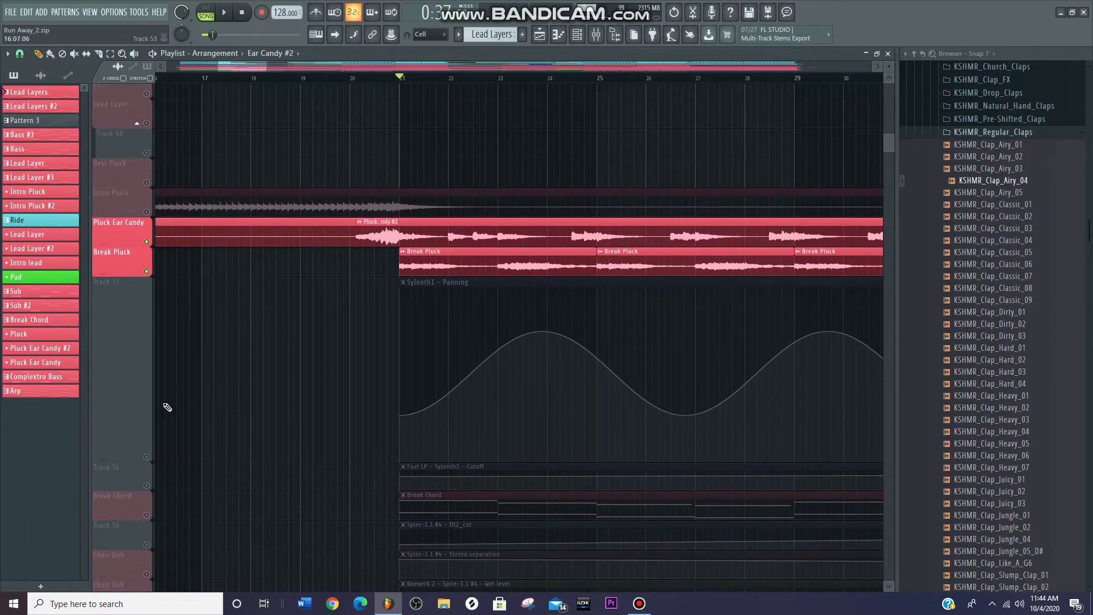
{"action": "left_click", "coordinate": [147, 485]}
{"action": "left_click", "coordinate": [146, 456]}
{"action": "scroll", "coordinate": [393, 375], "scroll_direction": "down", "scroll_amount": 4}
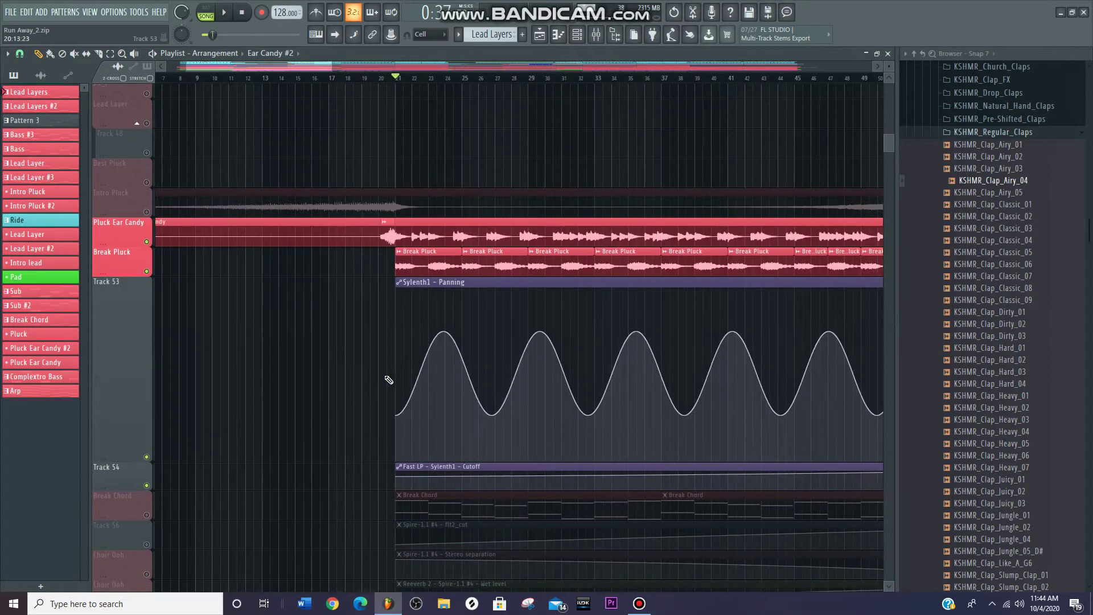
{"action": "left_click", "coordinate": [146, 485]}
{"action": "scroll", "coordinate": [427, 374], "scroll_direction": "up", "scroll_amount": 2}
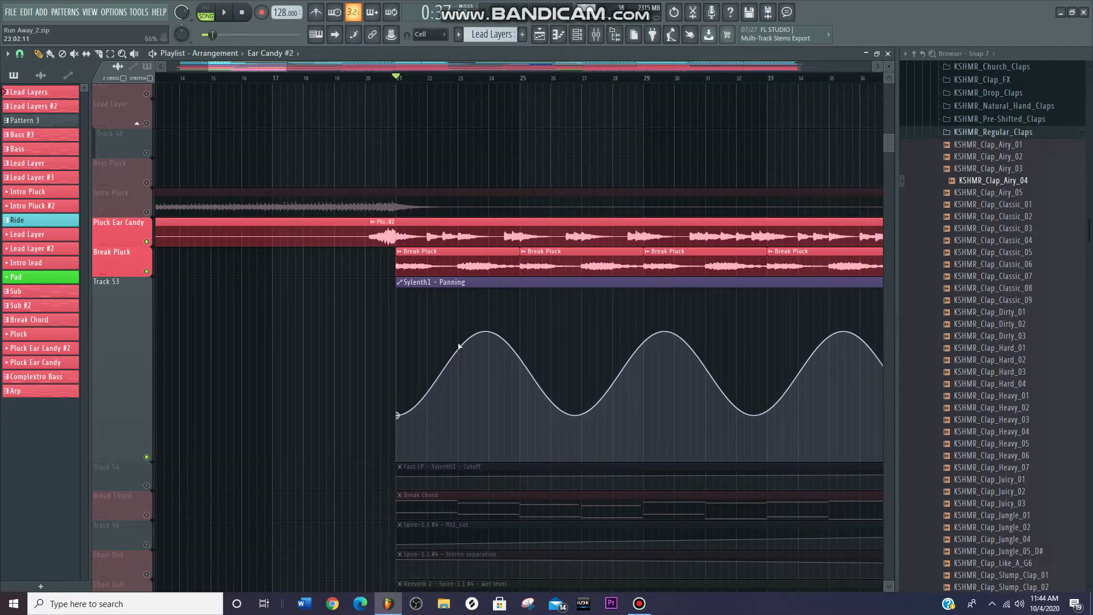
{"action": "key", "text": "space"}
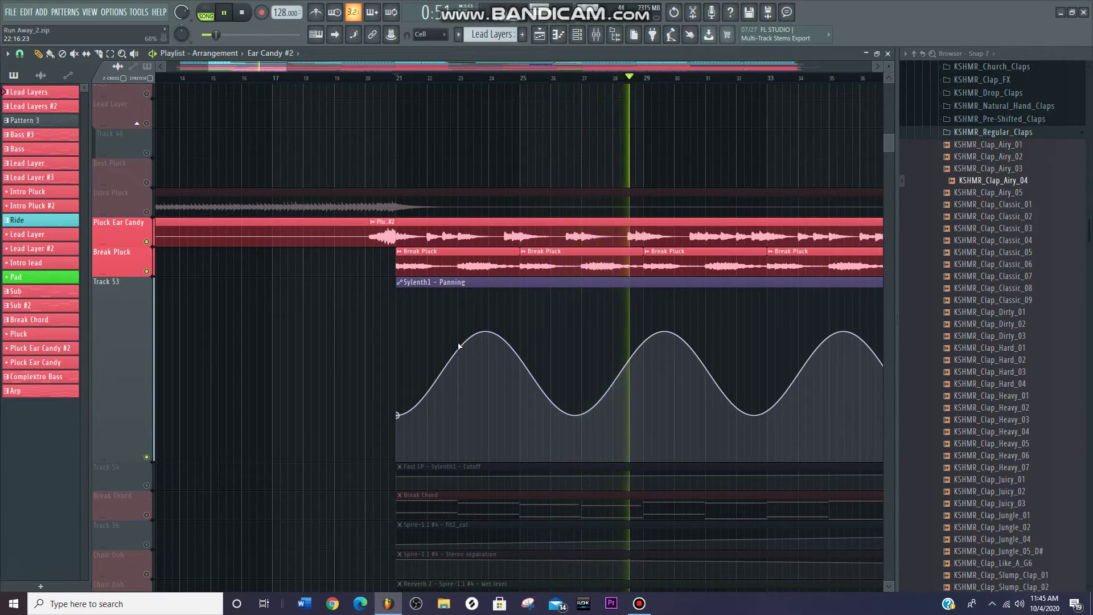
{"action": "key", "text": "space"}
End the solo on the pluck tracks to reactivate every track in the arrangement
{"action": "scroll", "coordinate": [459, 345], "scroll_direction": "down", "scroll_amount": 2}
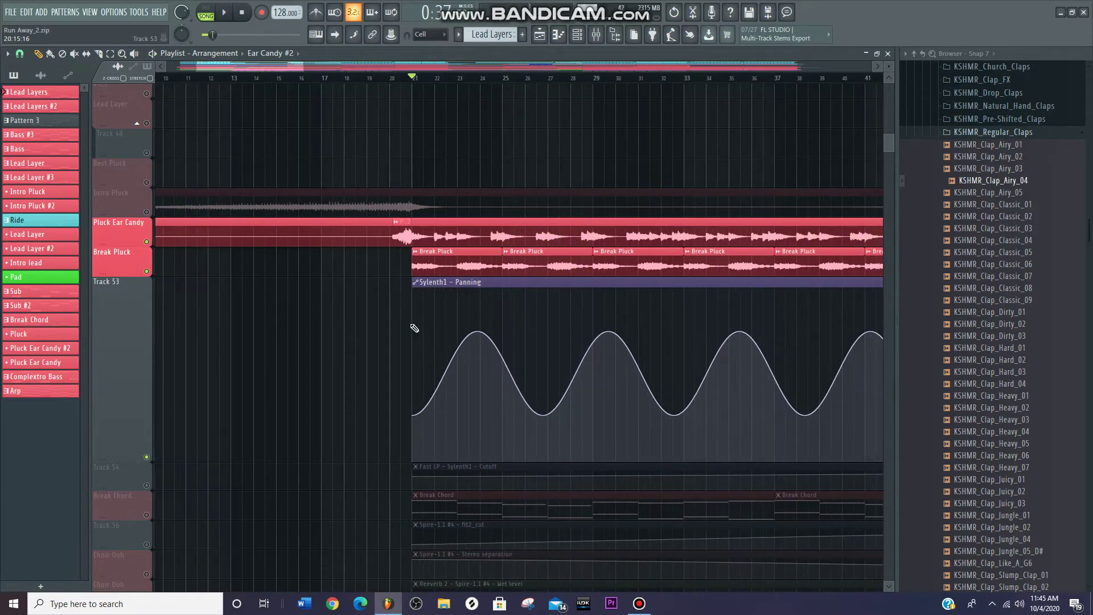
{"action": "right_click", "coordinate": [147, 273]}
{"action": "right_click", "coordinate": [147, 273]}
{"action": "left_click_drag", "start_coordinate": [239, 273], "coordinate": [299, 268]}
{"action": "scroll", "coordinate": [303, 267], "scroll_direction": "down", "scroll_amount": 3}
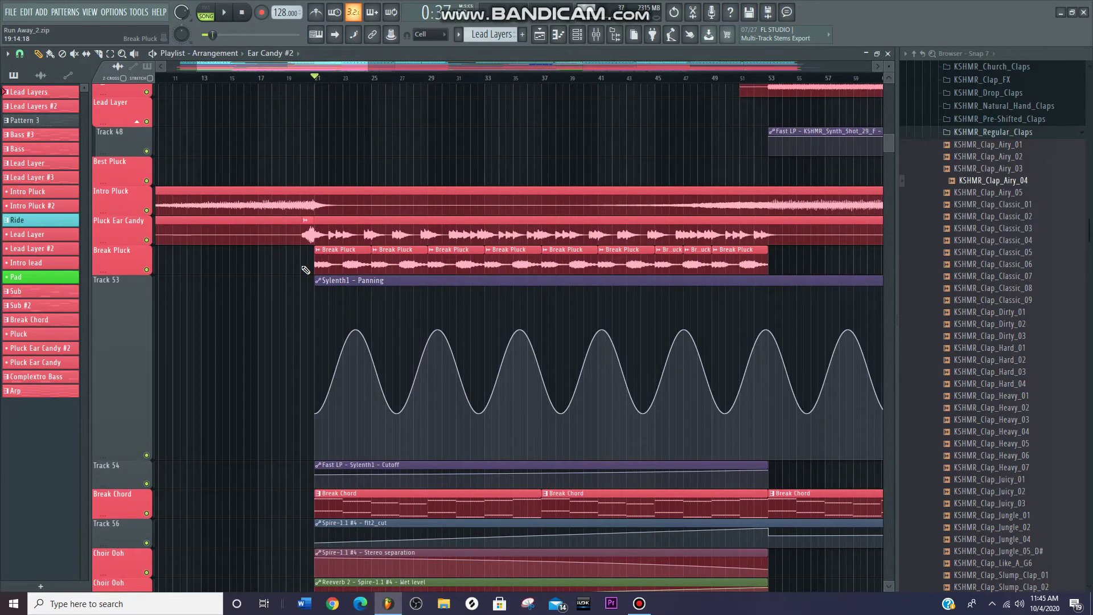
{"action": "scroll", "coordinate": [306, 270], "scroll_direction": "up", "scroll_amount": 5}
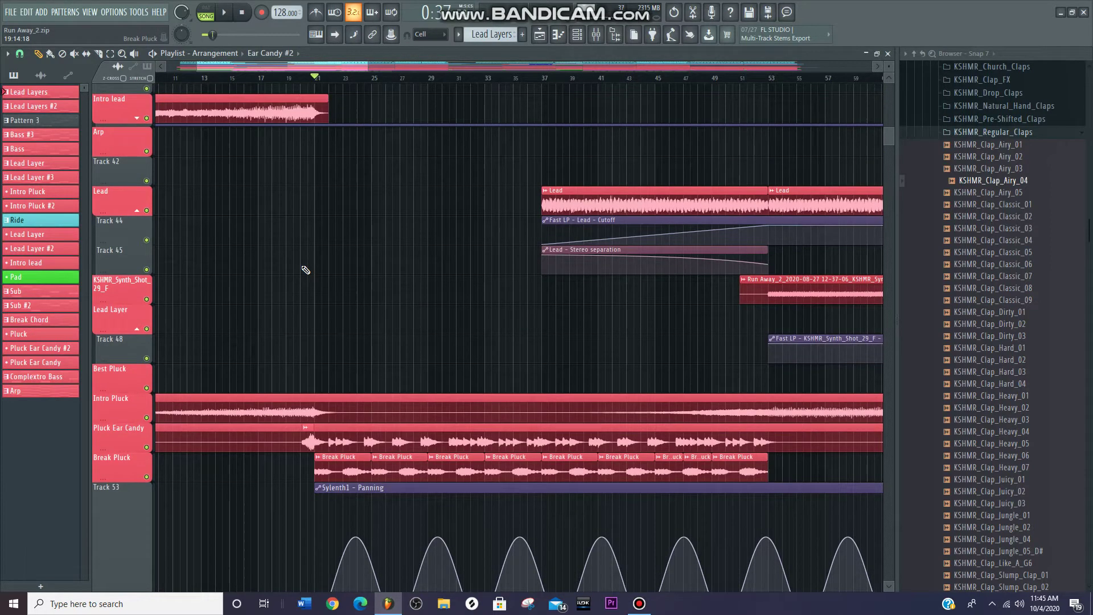
{"action": "scroll", "coordinate": [305, 270], "scroll_direction": "down", "scroll_amount": 6}
{"action": "scroll", "coordinate": [336, 73], "scroll_direction": "down", "scroll_amount": 3}
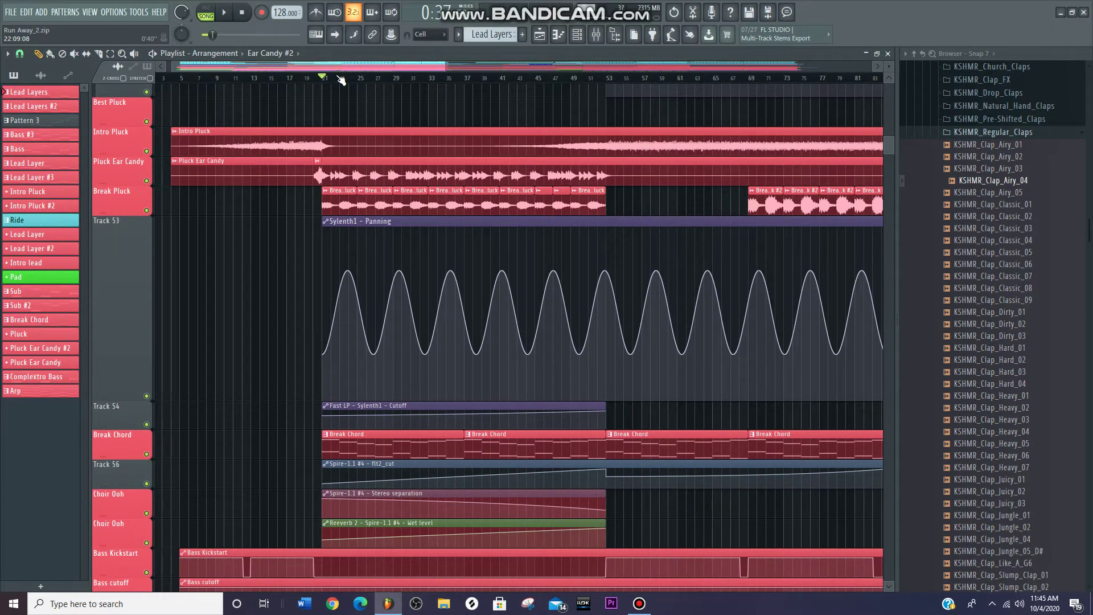
Set the playback position to bar 53, where the Bass #3 and Complextro Bass clips begin
{"action": "left_click_drag", "start_coordinate": [416, 218], "coordinate": [351, 161]}
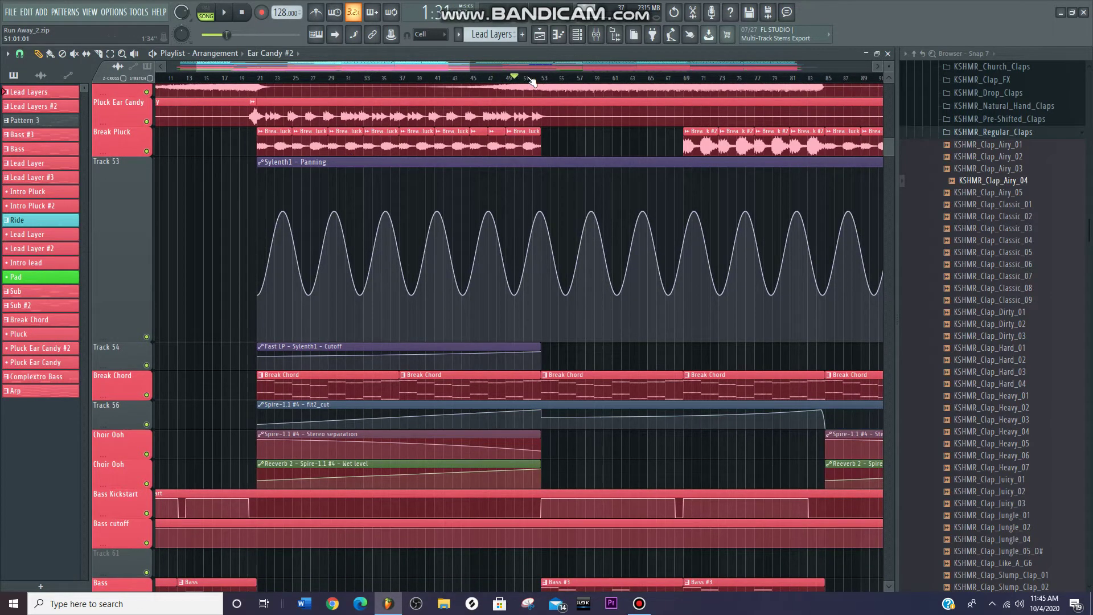
{"action": "scroll", "coordinate": [549, 155], "scroll_direction": "right", "scroll_amount": 1}
{"action": "scroll", "coordinate": [507, 183], "scroll_direction": "down", "scroll_amount": 4}
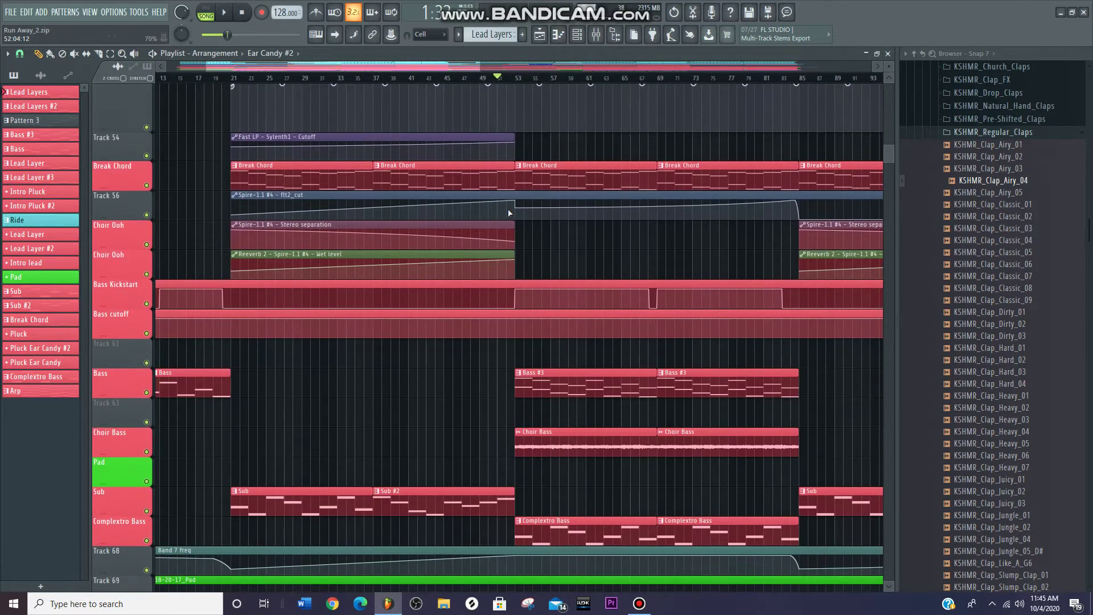
{"action": "scroll", "coordinate": [509, 216], "scroll_direction": "down", "scroll_amount": 3}
{"action": "left_click_drag", "start_coordinate": [510, 219], "coordinate": [364, 209]}
{"action": "left_click", "coordinate": [366, 79]}
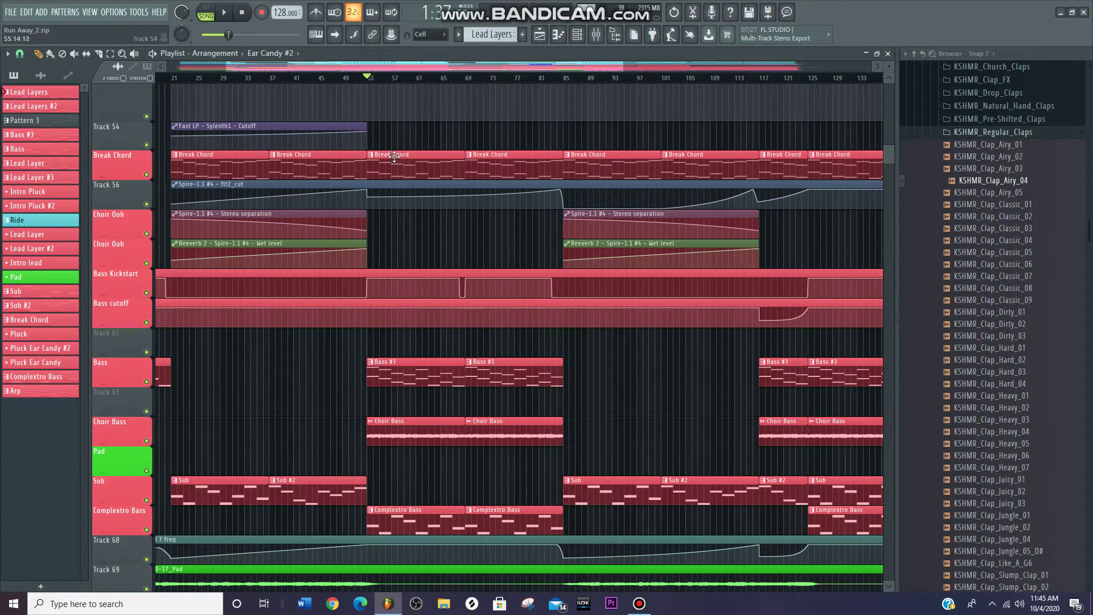
Raise the Spire-1.1 #4 flt2_cut automation point at bar 53 on Track 56 to 100%
{"action": "scroll", "coordinate": [393, 157], "scroll_direction": "up", "scroll_amount": 2}
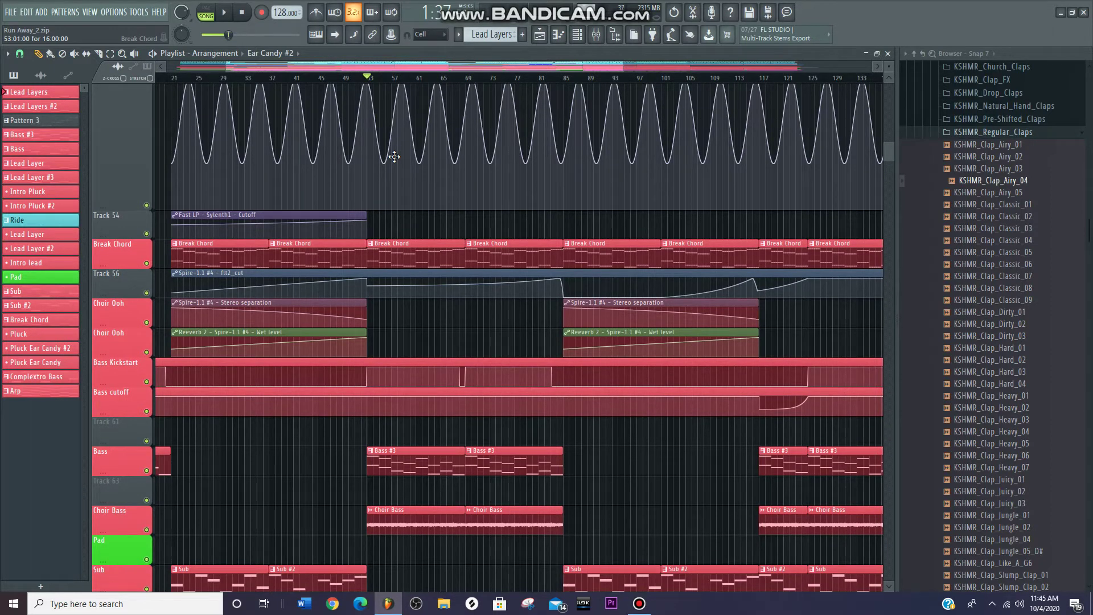
{"action": "scroll", "coordinate": [310, 283], "scroll_direction": "right", "scroll_amount": 4}
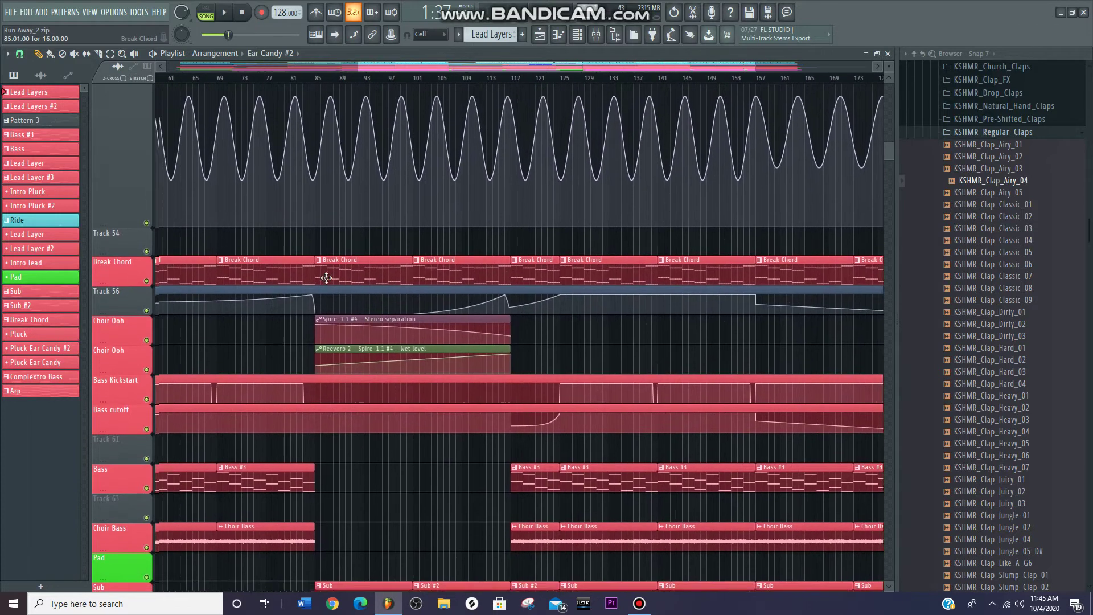
{"action": "scroll", "coordinate": [358, 83], "scroll_direction": "down", "scroll_amount": 2}
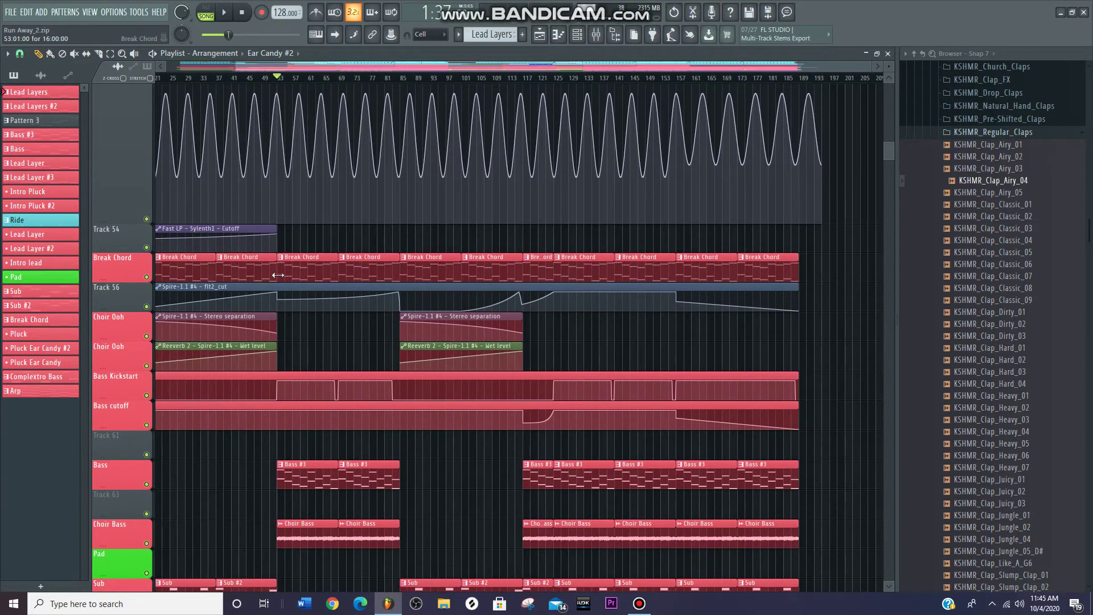
{"action": "left_click_drag", "start_coordinate": [278, 299], "coordinate": [278, 289]}
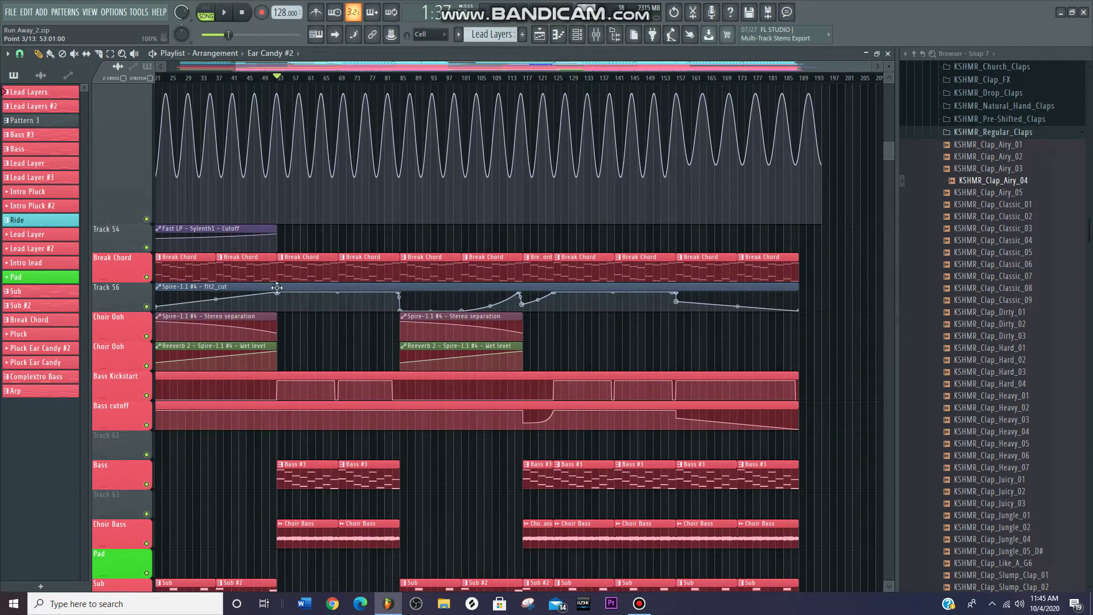
{"action": "scroll", "coordinate": [292, 88], "scroll_direction": "up", "scroll_amount": 3}
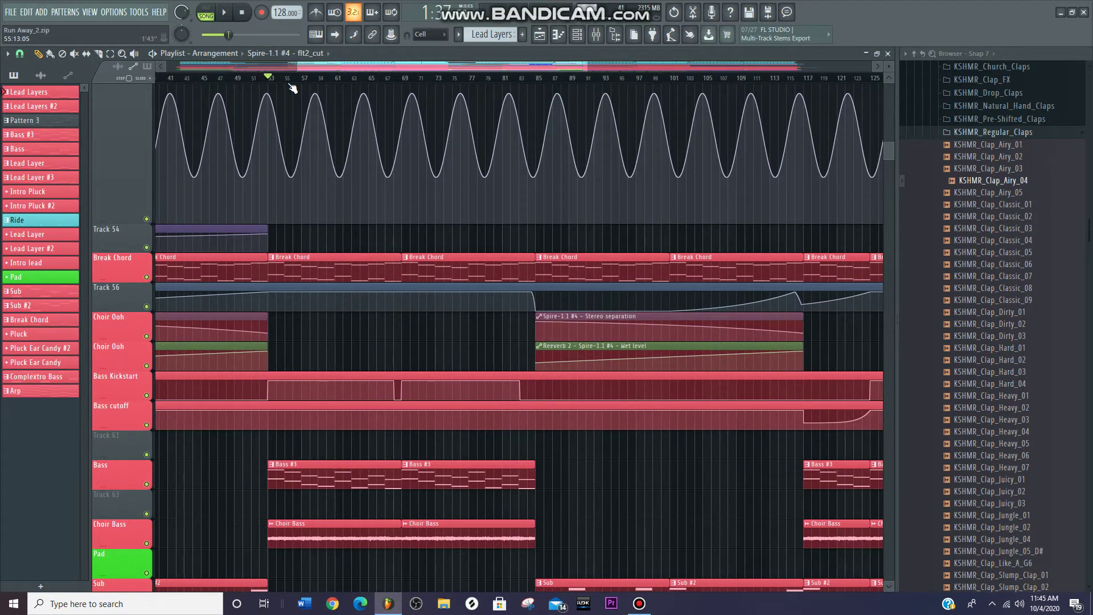
Examine the chord, bass, sub and pad tracks from bar 53 onward with their Kickstart and cutoff automation
{"action": "scroll", "coordinate": [332, 146], "scroll_direction": "left", "scroll_amount": 4}
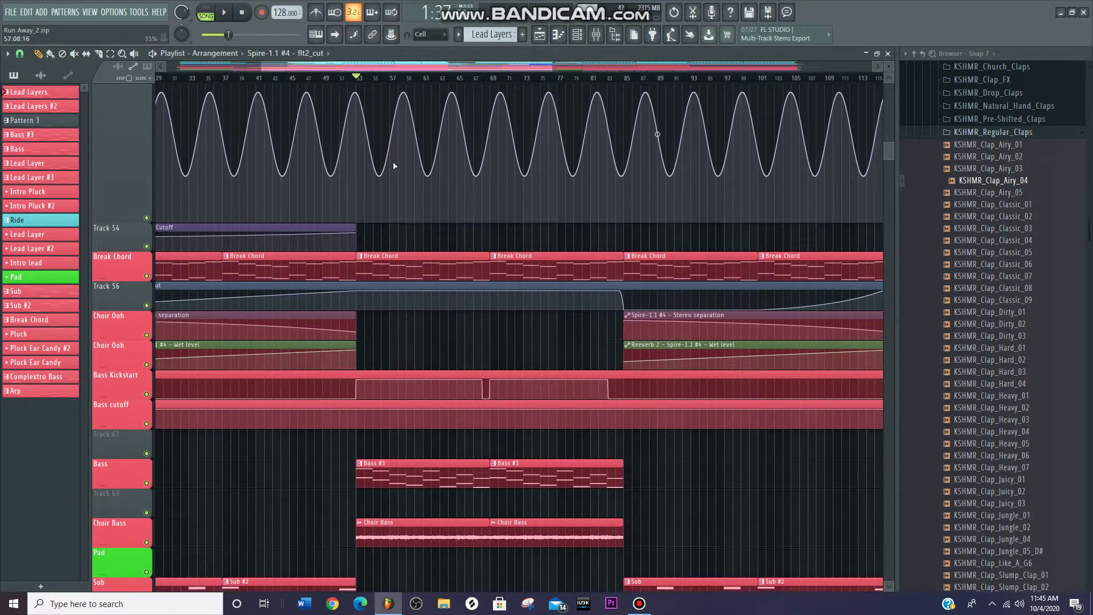
{"action": "scroll", "coordinate": [394, 166], "scroll_direction": "down", "scroll_amount": 3}
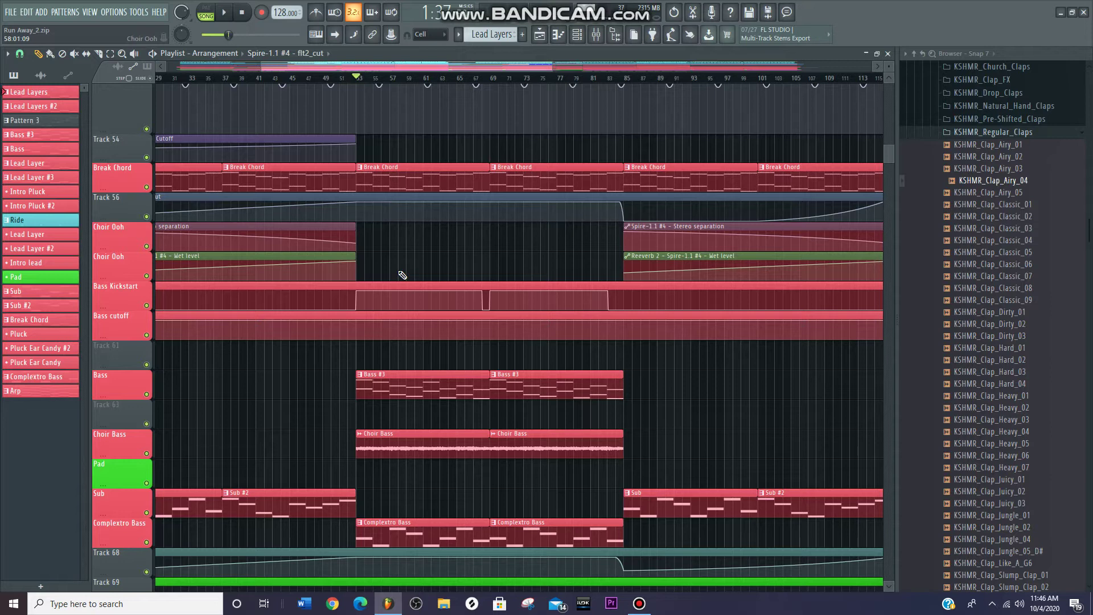
{"action": "scroll", "coordinate": [406, 175], "scroll_direction": "down", "scroll_amount": 3}
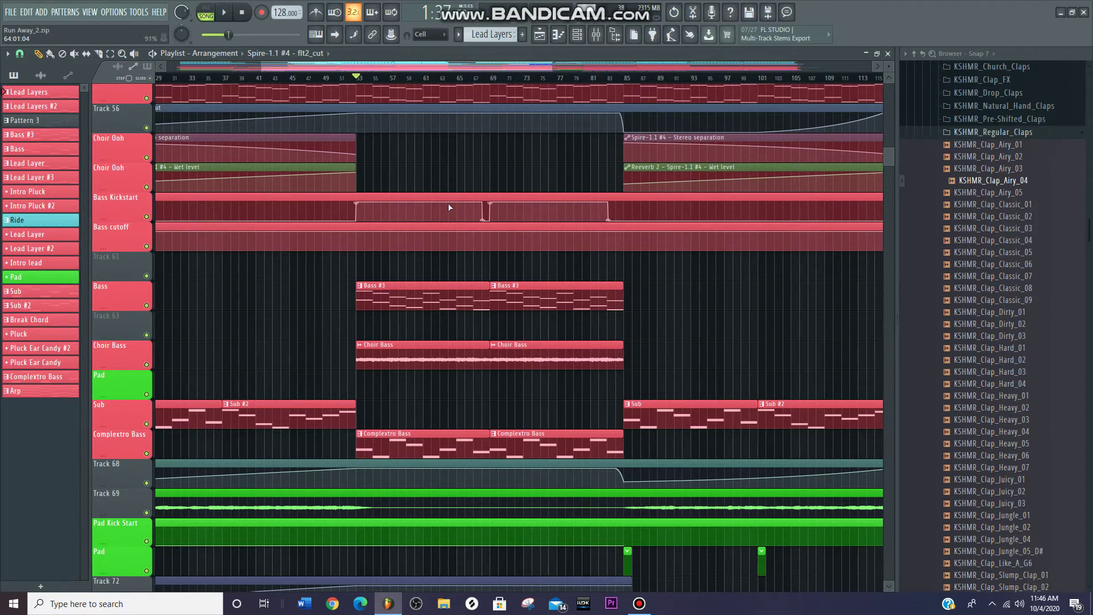
{"action": "scroll", "coordinate": [449, 204], "scroll_direction": "down", "scroll_amount": 1}
{"action": "scroll", "coordinate": [449, 203], "scroll_direction": "down", "scroll_amount": 4}
{"action": "scroll", "coordinate": [448, 204], "scroll_direction": "up", "scroll_amount": 4}
{"action": "scroll", "coordinate": [448, 207], "scroll_direction": "up", "scroll_amount": 1}
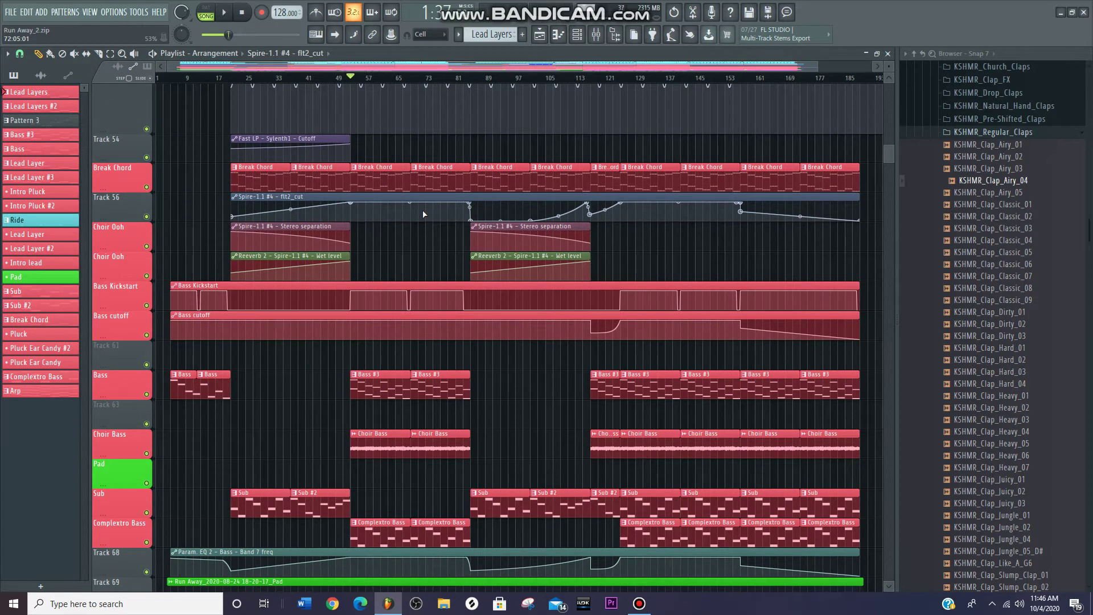
{"action": "scroll", "coordinate": [421, 215], "scroll_direction": "down", "scroll_amount": 8}
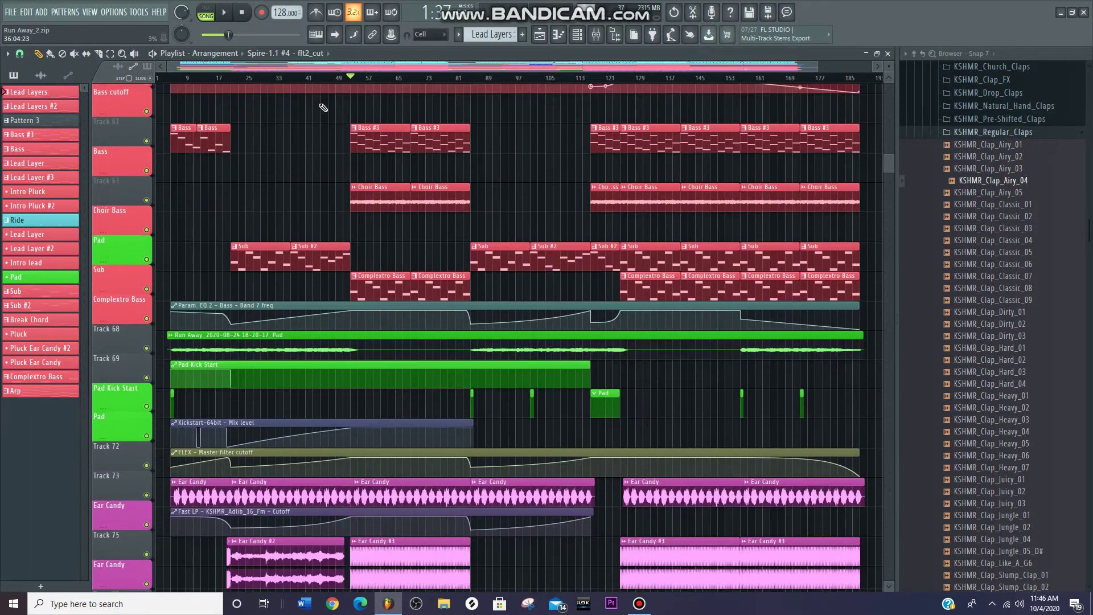
Start playback just before bar 53 and follow the vocal clips on Track 84
{"action": "left_click", "coordinate": [346, 78]}
{"action": "scroll", "coordinate": [357, 78], "scroll_direction": "up", "scroll_amount": 5}
{"action": "left_click_drag", "start_coordinate": [432, 159], "coordinate": [539, 89]}
{"action": "scroll", "coordinate": [539, 88], "scroll_direction": "down", "scroll_amount": 4}
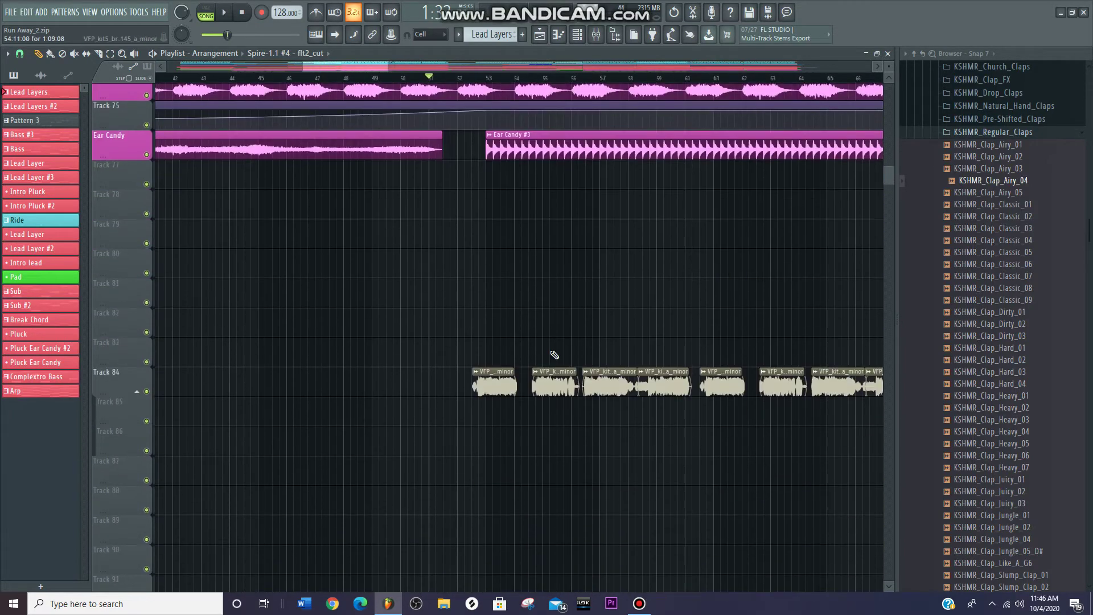
{"action": "scroll", "coordinate": [452, 69], "scroll_direction": "down", "scroll_amount": 1}
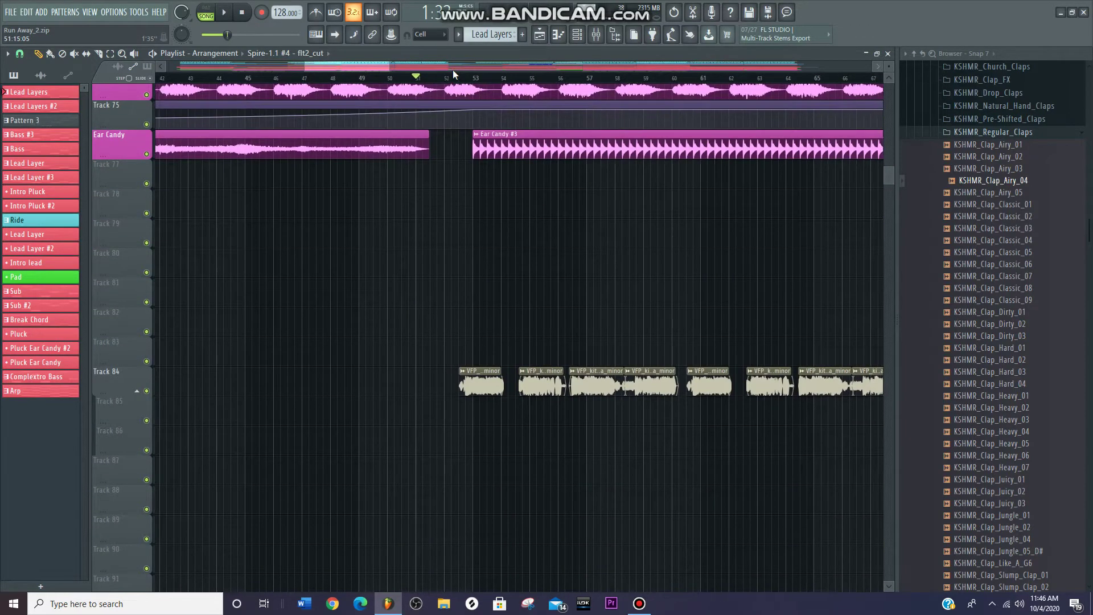
{"action": "left_click", "coordinate": [431, 78]}
{"action": "key", "text": "space"}
{"action": "scroll", "coordinate": [515, 167], "scroll_direction": "down", "scroll_amount": 3}
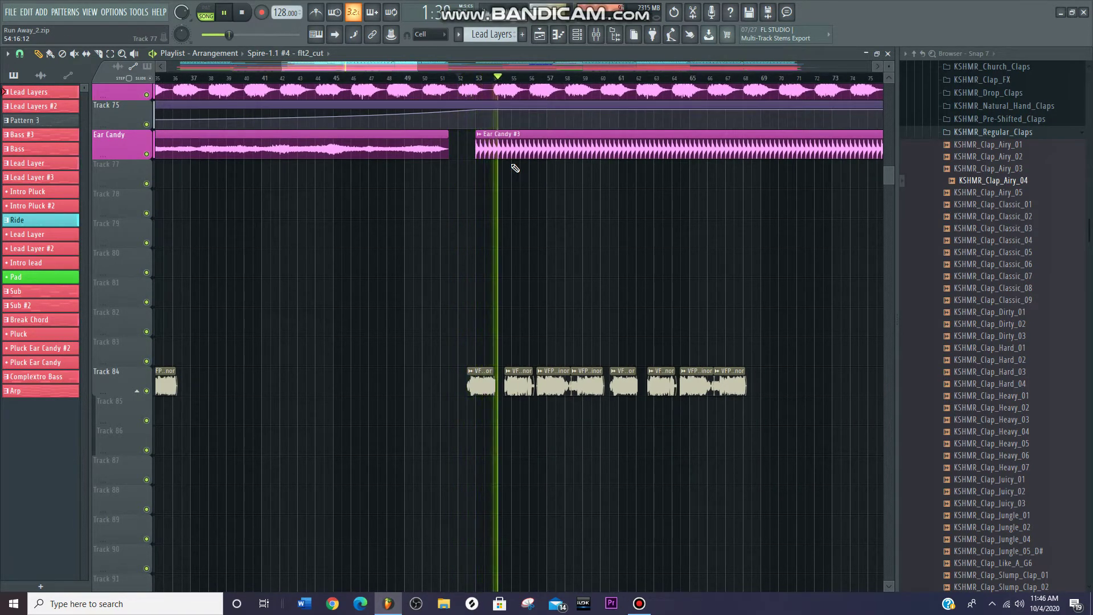
Listen to the bar 53 section with the ear candy and vocal tracks in view, ending with playback stopped
{"action": "left_click", "coordinate": [639, 603]}
{"action": "left_click", "coordinate": [562, 508]}
{"action": "scroll", "coordinate": [563, 508], "scroll_direction": "up", "scroll_amount": 4}
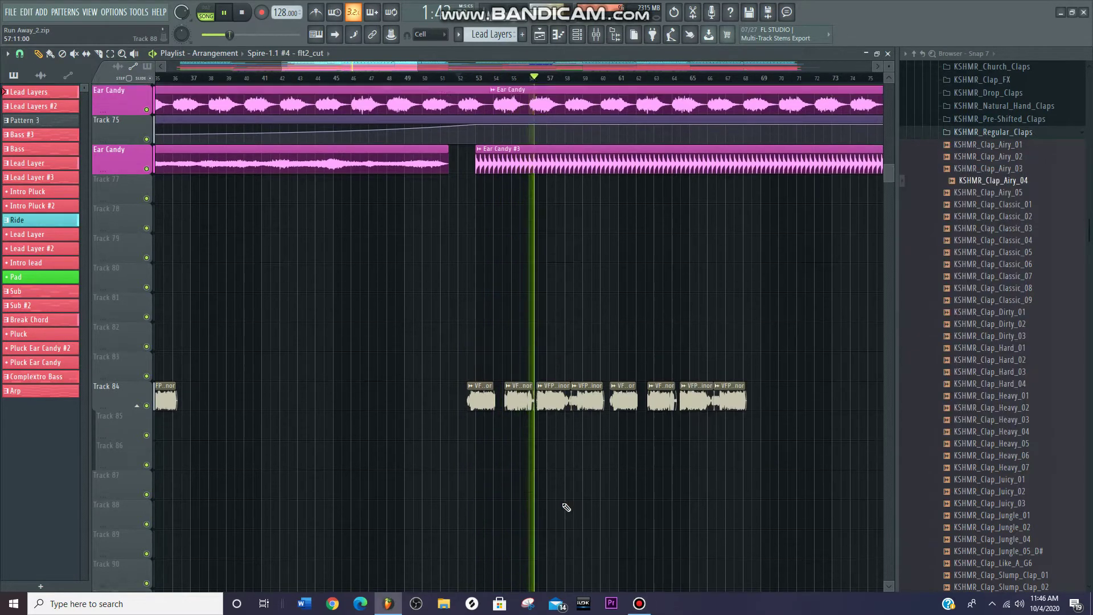
{"action": "left_click_drag", "start_coordinate": [670, 256], "coordinate": [578, 266]}
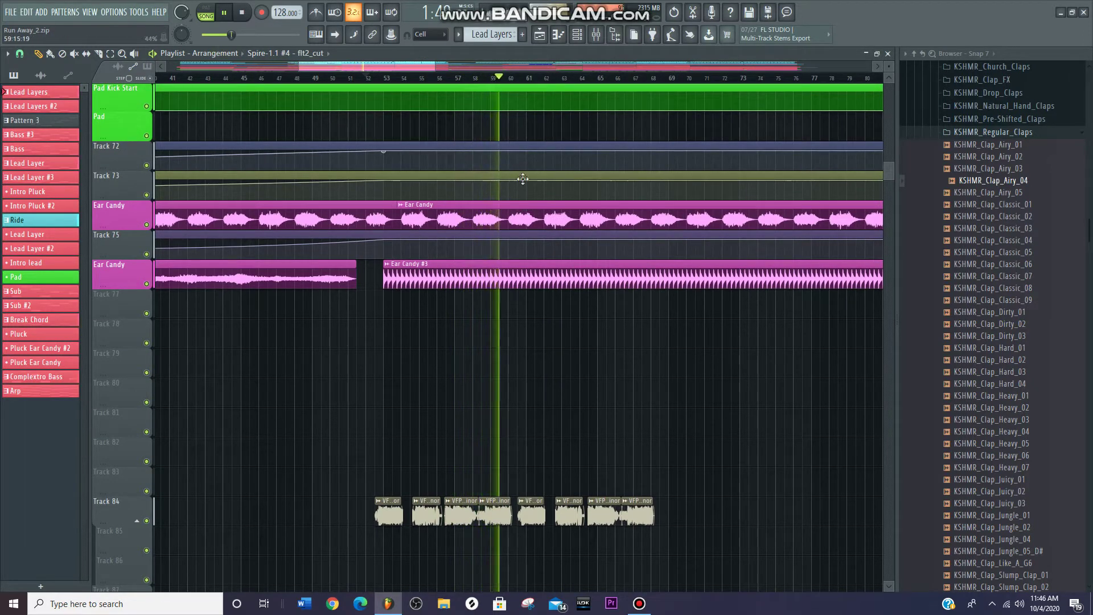
{"action": "scroll", "coordinate": [588, 339], "scroll_direction": "up", "scroll_amount": 6}
{"action": "left_click", "coordinate": [242, 17]}
Open the Lead Layer clip at bar 53 in the piano roll and briefly audition it in pattern mode
{"action": "scroll", "coordinate": [560, 236], "scroll_direction": "up", "scroll_amount": 6}
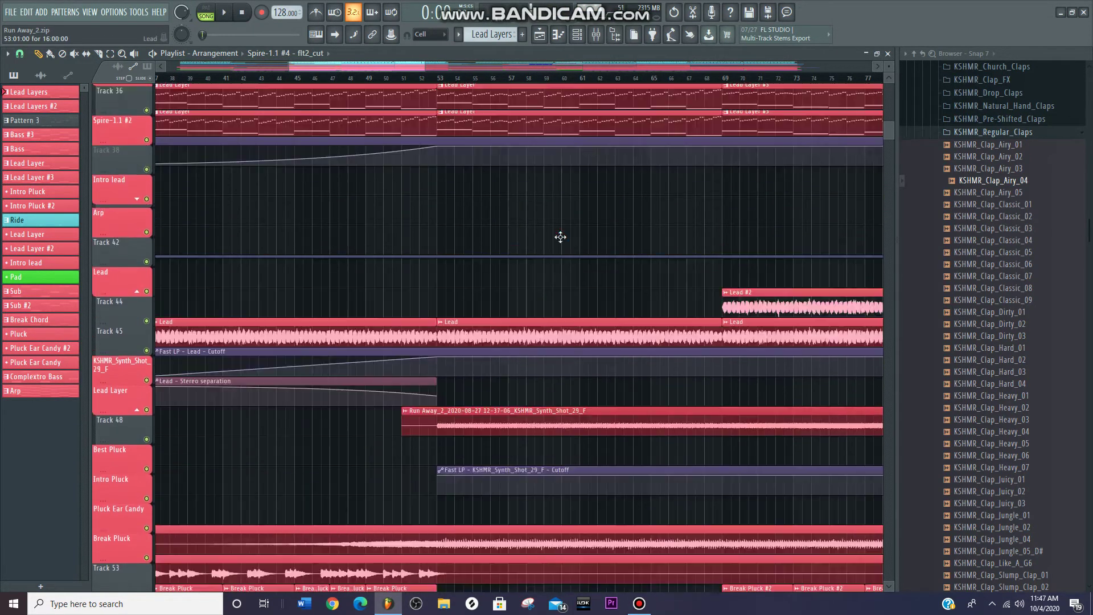
{"action": "scroll", "coordinate": [563, 250], "scroll_direction": "up", "scroll_amount": 5}
{"action": "scroll", "coordinate": [564, 268], "scroll_direction": "down", "scroll_amount": 2}
{"action": "double_click", "coordinate": [514, 370]}
{"action": "scroll", "coordinate": [480, 176], "scroll_direction": "up", "scroll_amount": 2}
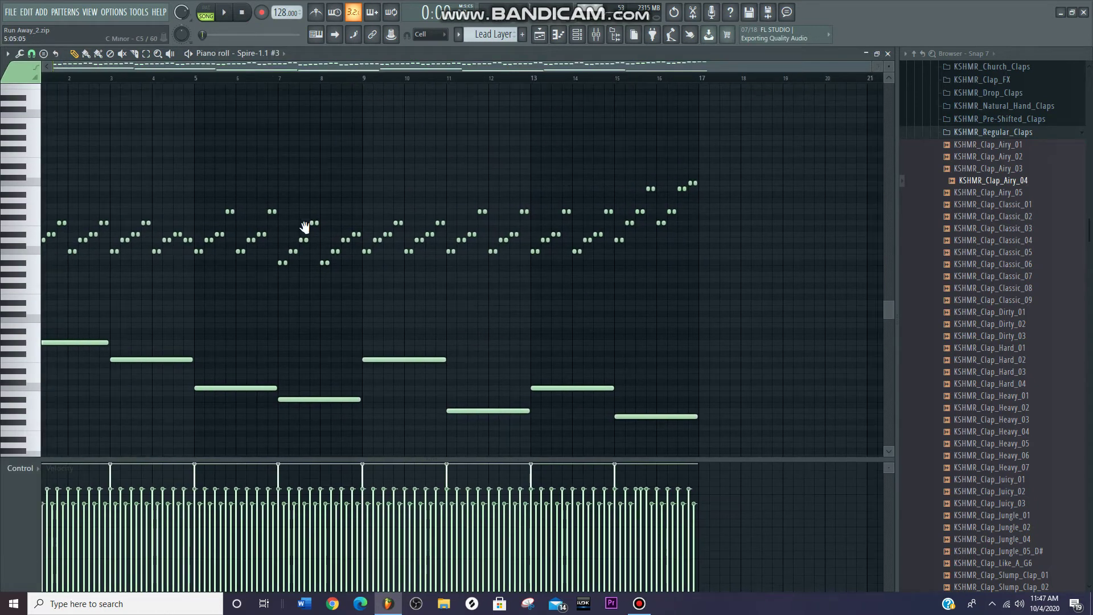
{"action": "scroll", "coordinate": [305, 227], "scroll_direction": "down", "scroll_amount": 2}
{"action": "left_click", "coordinate": [221, 15]}
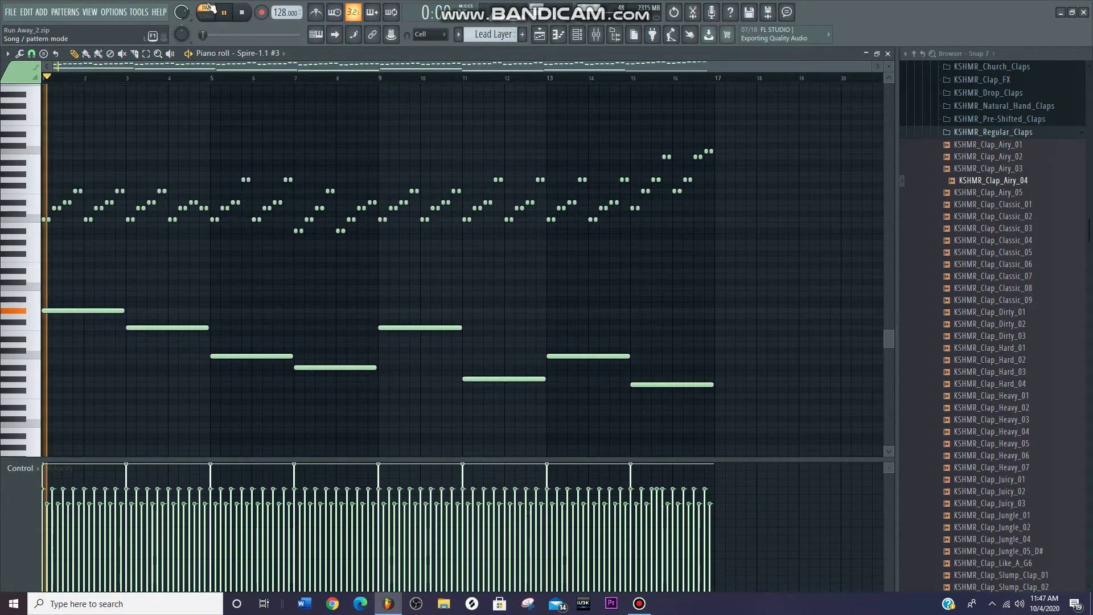
{"action": "key", "text": "space"}
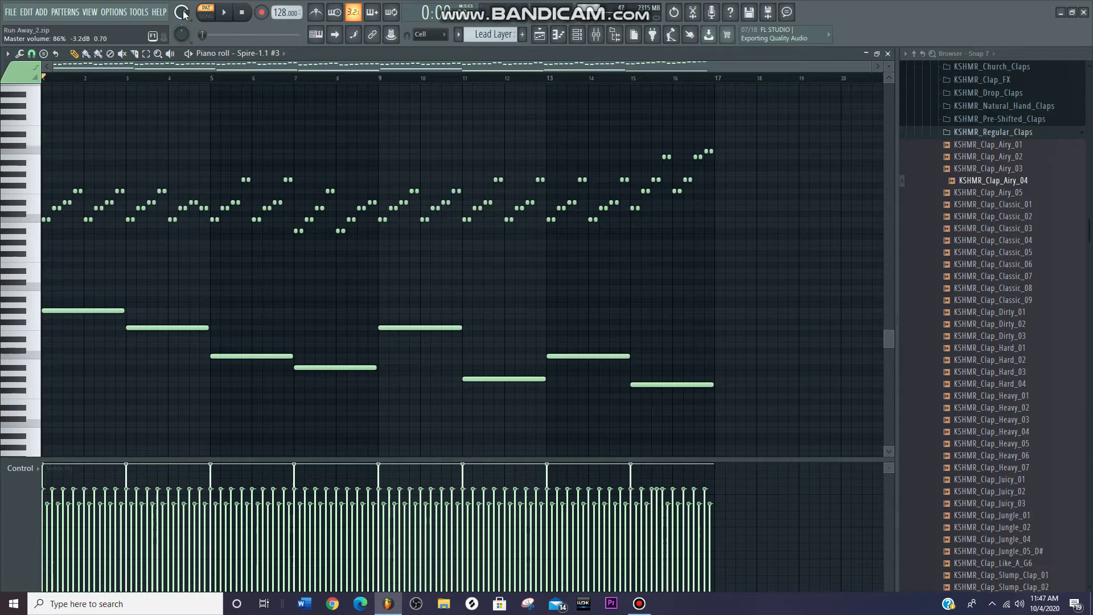
{"action": "scroll", "coordinate": [317, 78], "scroll_direction": "up", "scroll_amount": 2}
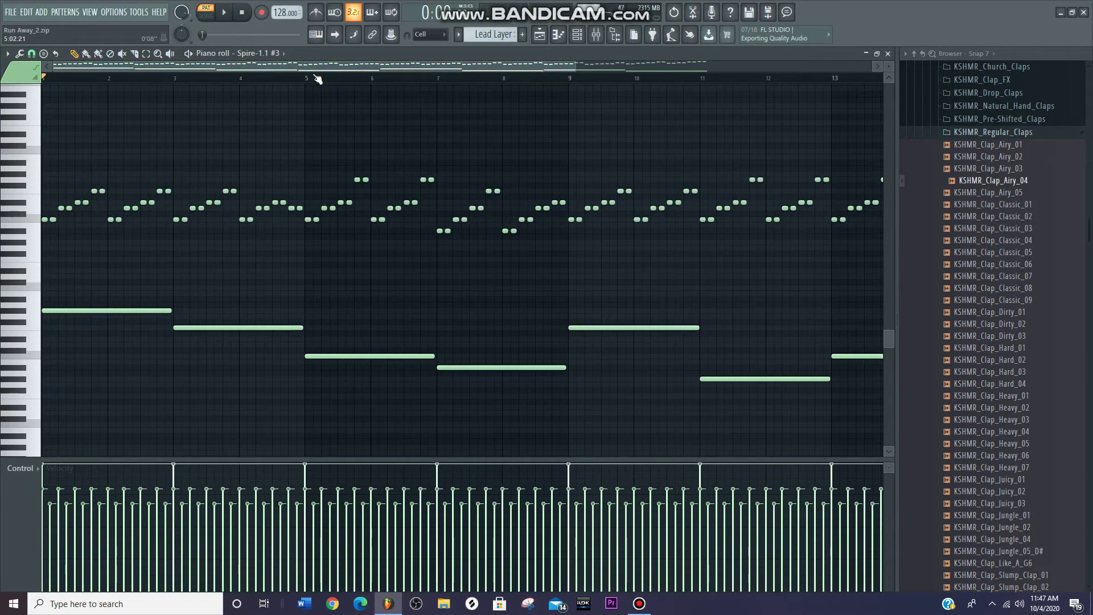
Open the Lead Layers clip from the arrangement in the piano roll and examine its melody and long bass notes
{"action": "left_click", "coordinate": [539, 36]}
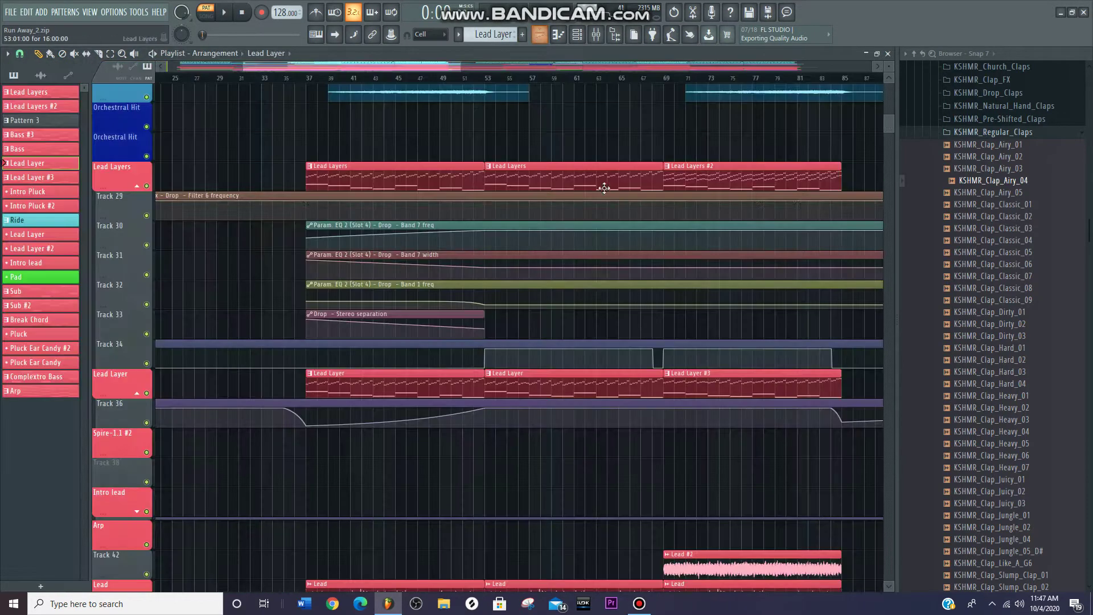
{"action": "left_click_drag", "start_coordinate": [602, 187], "coordinate": [456, 361]}
{"action": "scroll", "coordinate": [456, 360], "scroll_direction": "down", "scroll_amount": 2}
{"action": "left_click_drag", "start_coordinate": [369, 317], "coordinate": [445, 401]}
{"action": "double_click", "coordinate": [444, 408]}
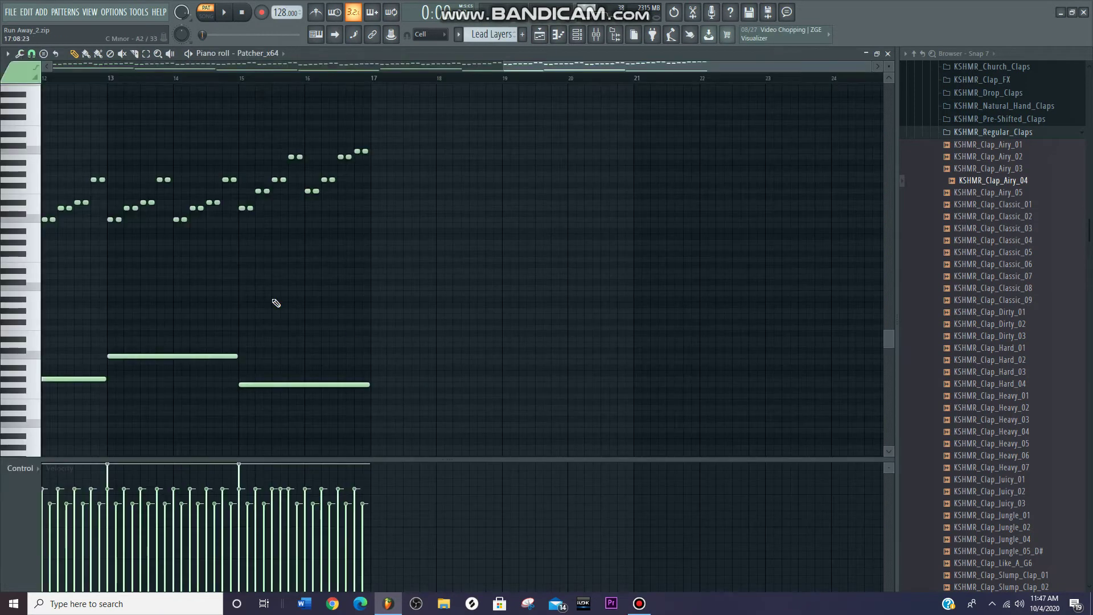
{"action": "scroll", "coordinate": [243, 111], "scroll_direction": "down", "scroll_amount": 2}
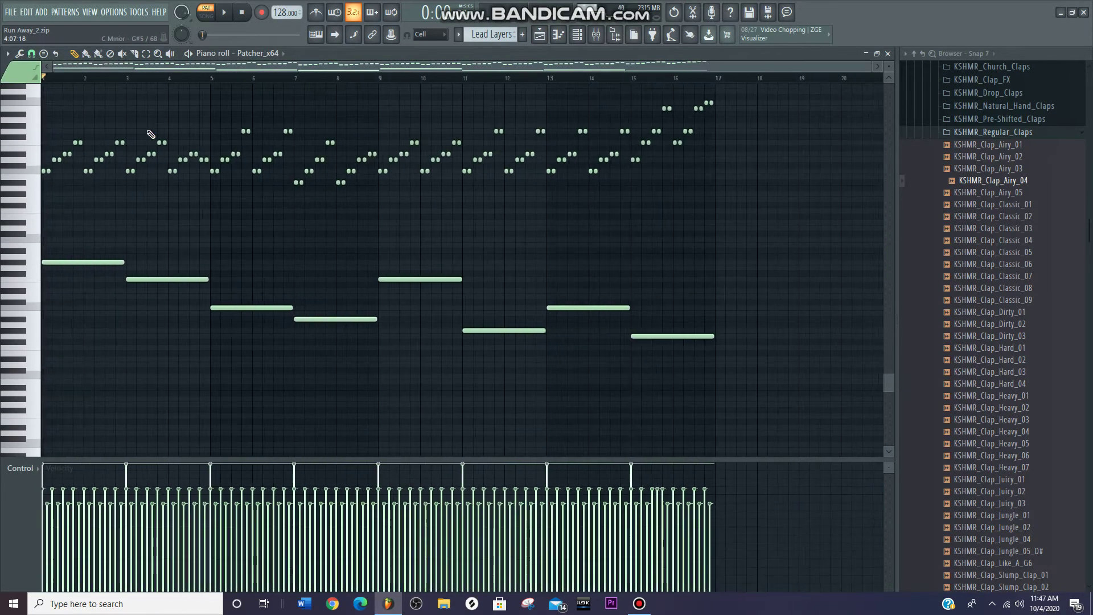
{"action": "scroll", "coordinate": [334, 163], "scroll_direction": "up", "scroll_amount": 3}
{"action": "scroll", "coordinate": [332, 135], "scroll_direction": "down", "scroll_amount": 2}
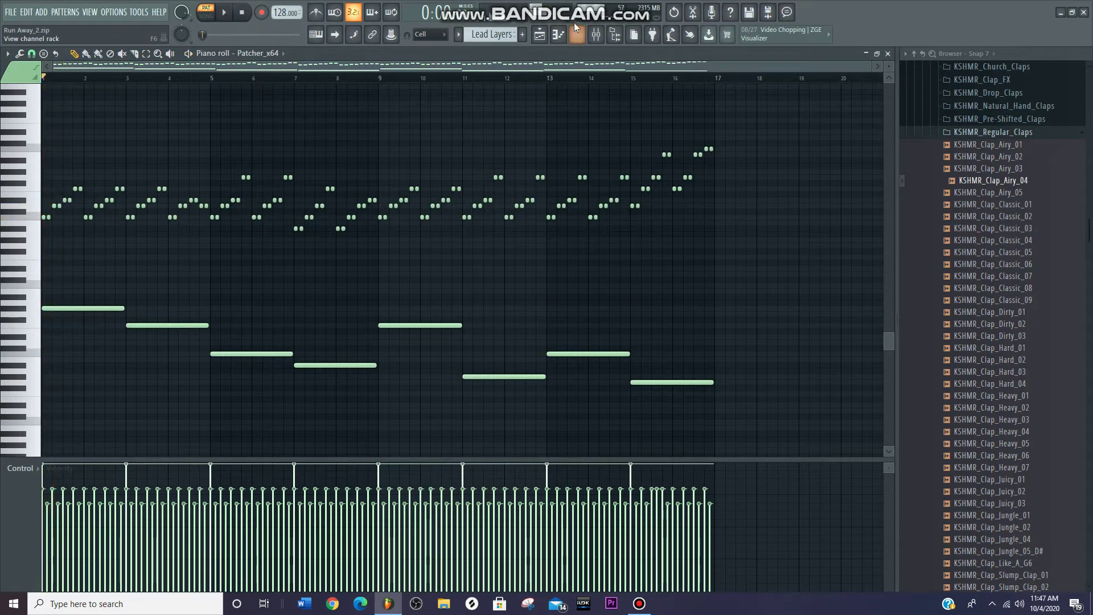
Play the Lead Layers pattern in pattern mode while following its notes in the piano roll, ending with playback stopped
{"action": "left_click", "coordinate": [549, 30]}
{"action": "key", "text": "space"}
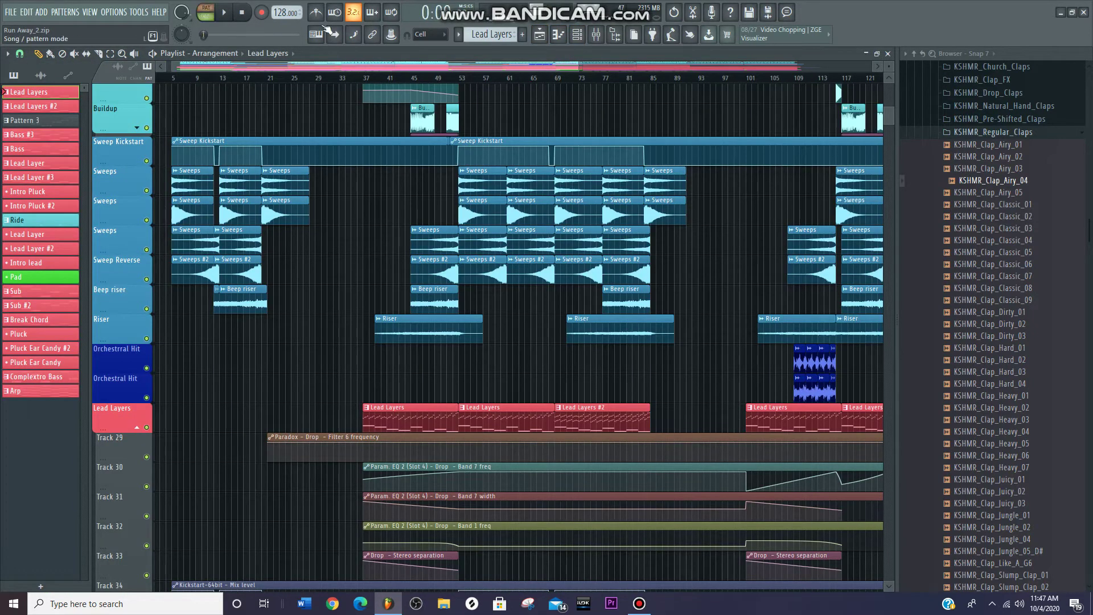
{"action": "left_click", "coordinate": [556, 32]}
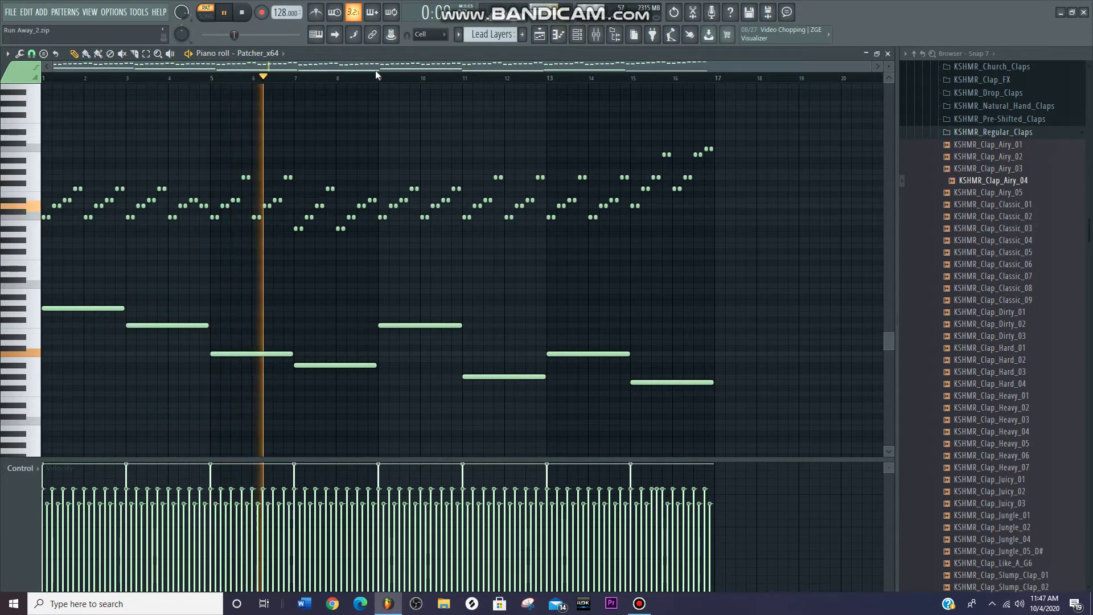
{"action": "scroll", "coordinate": [375, 70], "scroll_direction": "up", "scroll_amount": 2}
{"action": "scroll", "coordinate": [375, 69], "scroll_direction": "down", "scroll_amount": 2}
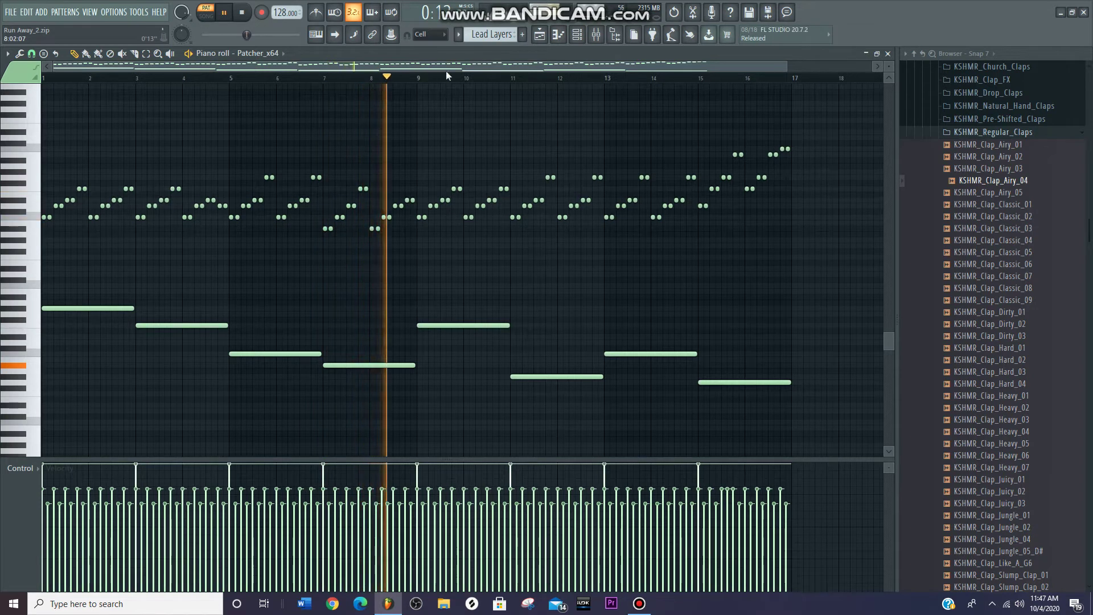
{"action": "key", "text": "space"}
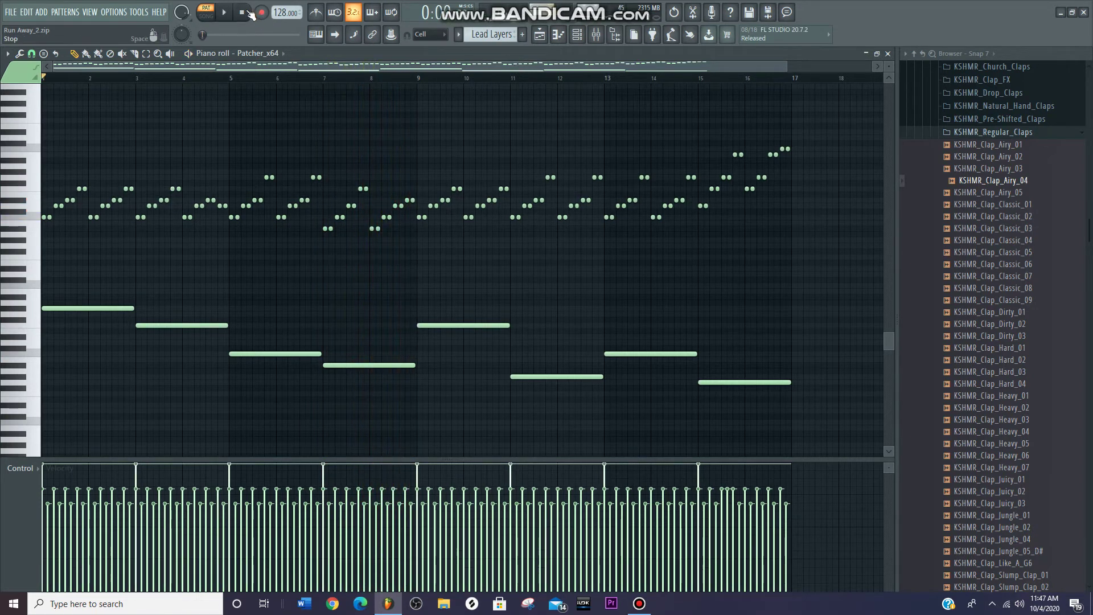
Return to the arrangement in song mode and set the playback position to bar 53
{"action": "left_click", "coordinate": [539, 34]}
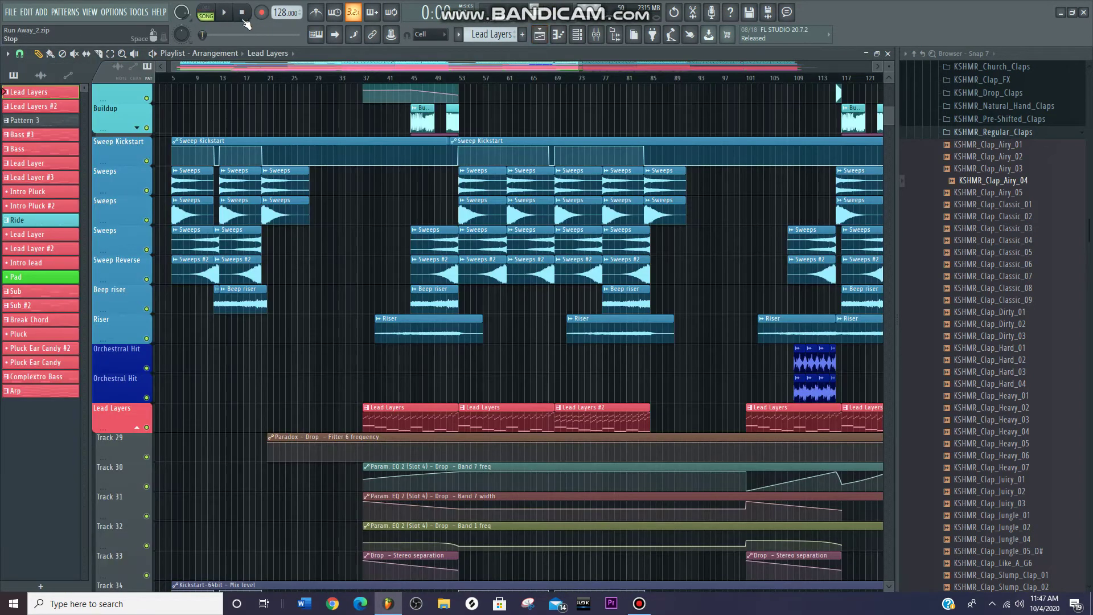
{"action": "left_click", "coordinate": [458, 70]}
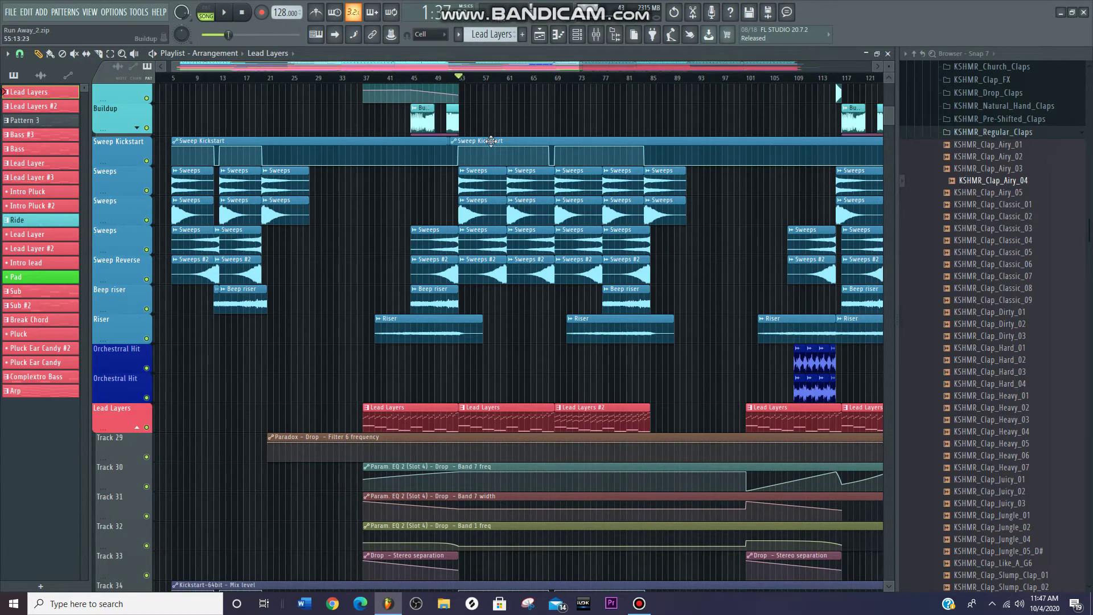
{"action": "scroll", "coordinate": [459, 86], "scroll_direction": "up", "scroll_amount": 3}
{"action": "scroll", "coordinate": [458, 86], "scroll_direction": "up", "scroll_amount": 3}
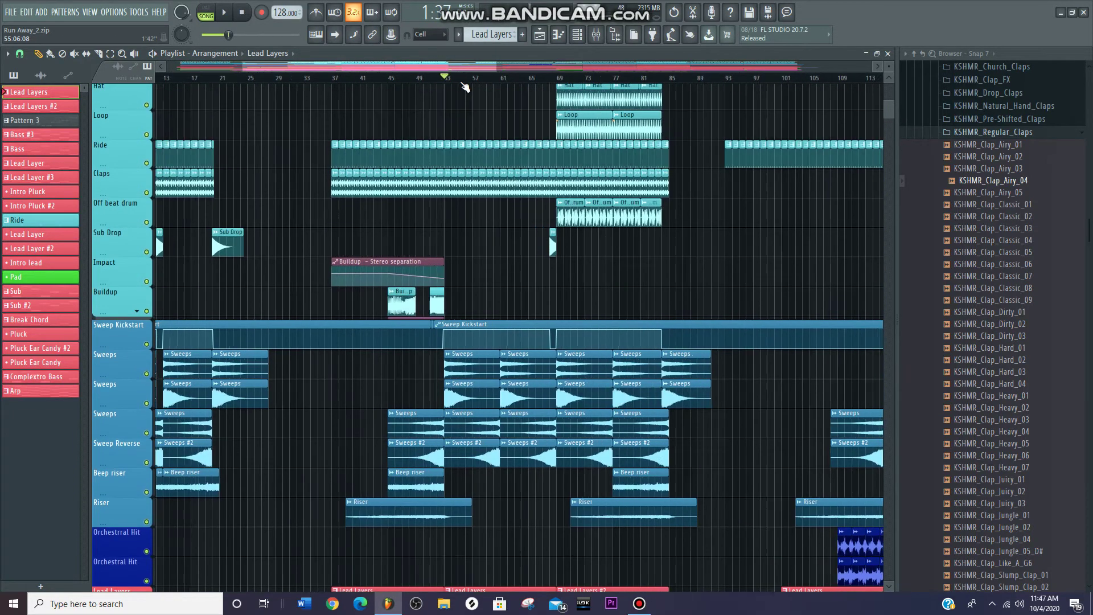
{"action": "scroll", "coordinate": [482, 234], "scroll_direction": "down", "scroll_amount": 3}
{"action": "scroll", "coordinate": [482, 235], "scroll_direction": "down", "scroll_amount": 3}
{"action": "scroll", "coordinate": [484, 254], "scroll_direction": "down", "scroll_amount": 8}
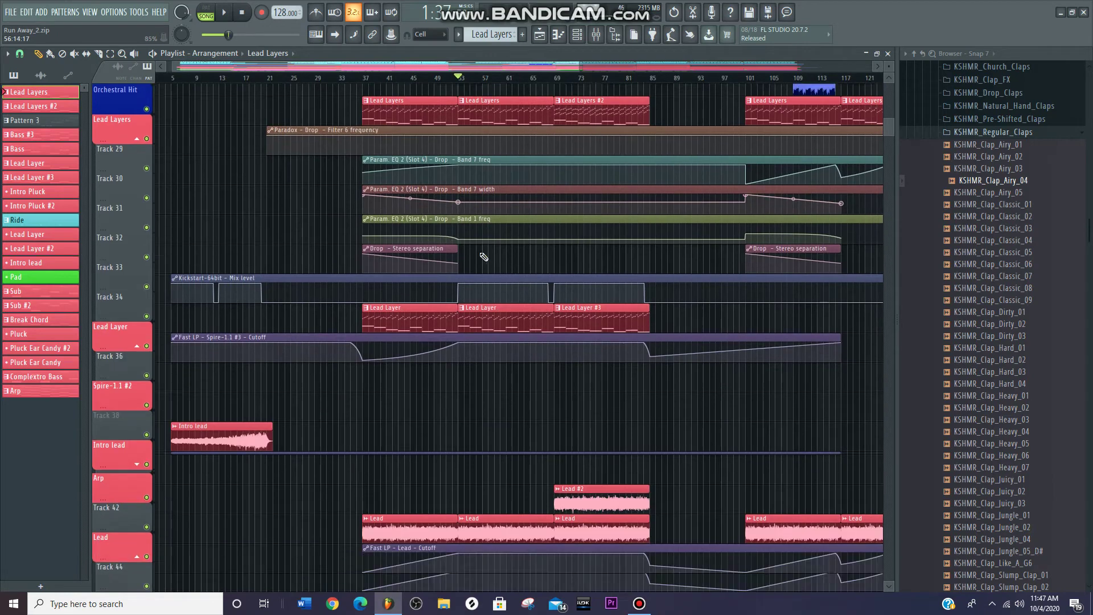
Mute the vocal clips on Track 84 below the ear candy tracks
{"action": "left_click_drag", "start_coordinate": [491, 263], "coordinate": [383, 255]}
{"action": "scroll", "coordinate": [383, 272], "scroll_direction": "down", "scroll_amount": 1}
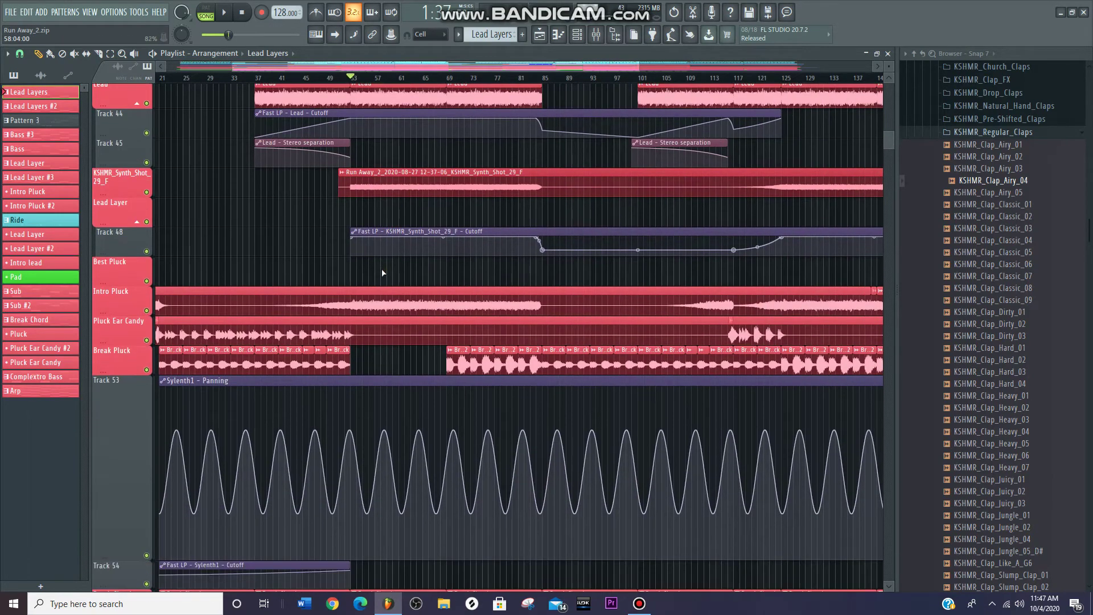
{"action": "scroll", "coordinate": [382, 272], "scroll_direction": "up", "scroll_amount": 2}
{"action": "scroll", "coordinate": [382, 269], "scroll_direction": "down", "scroll_amount": 2}
{"action": "scroll", "coordinate": [381, 273], "scroll_direction": "down", "scroll_amount": 11}
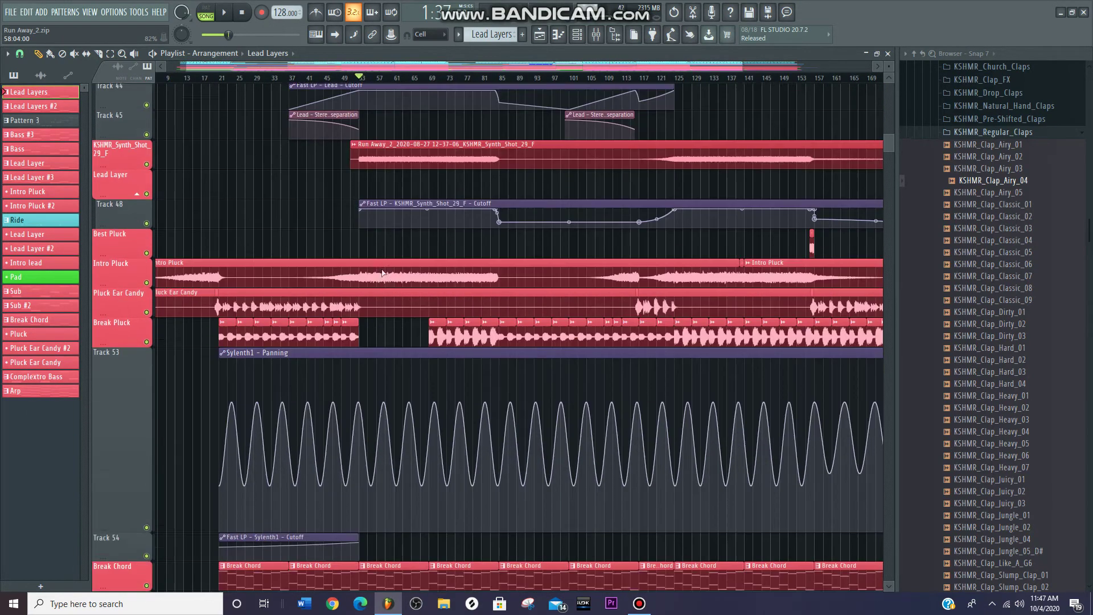
{"action": "scroll", "coordinate": [410, 288], "scroll_direction": "up", "scroll_amount": 3}
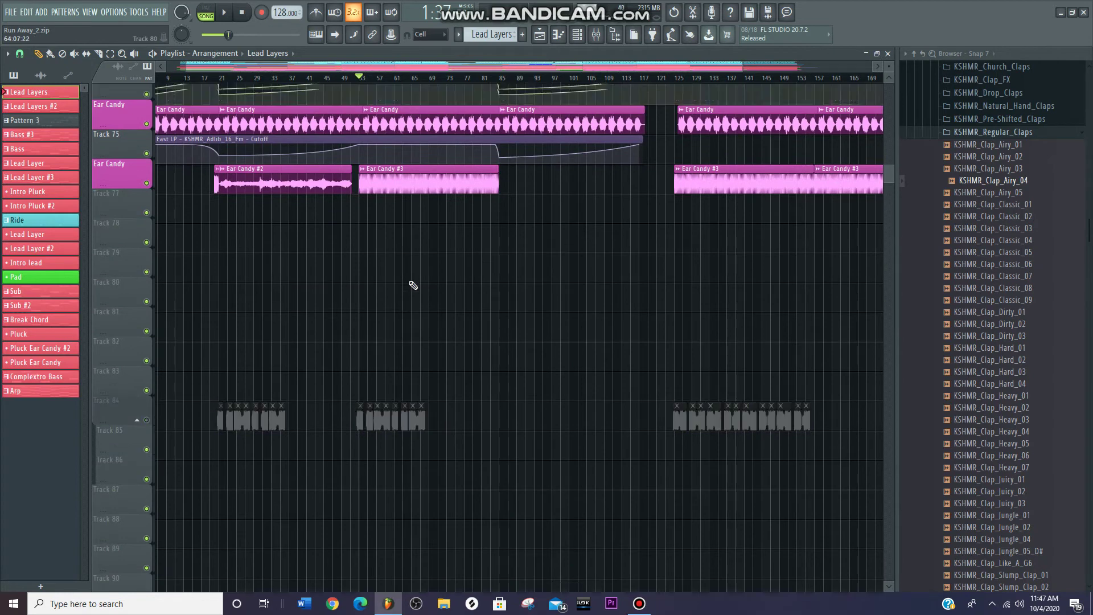
{"action": "scroll", "coordinate": [403, 279], "scroll_direction": "up", "scroll_amount": 3}
Play the arrangement from bar 53 without the vocals, following the bass and pad tracks, and stop playback
{"action": "key", "text": "space"}
{"action": "scroll", "coordinate": [404, 283], "scroll_direction": "up", "scroll_amount": 3}
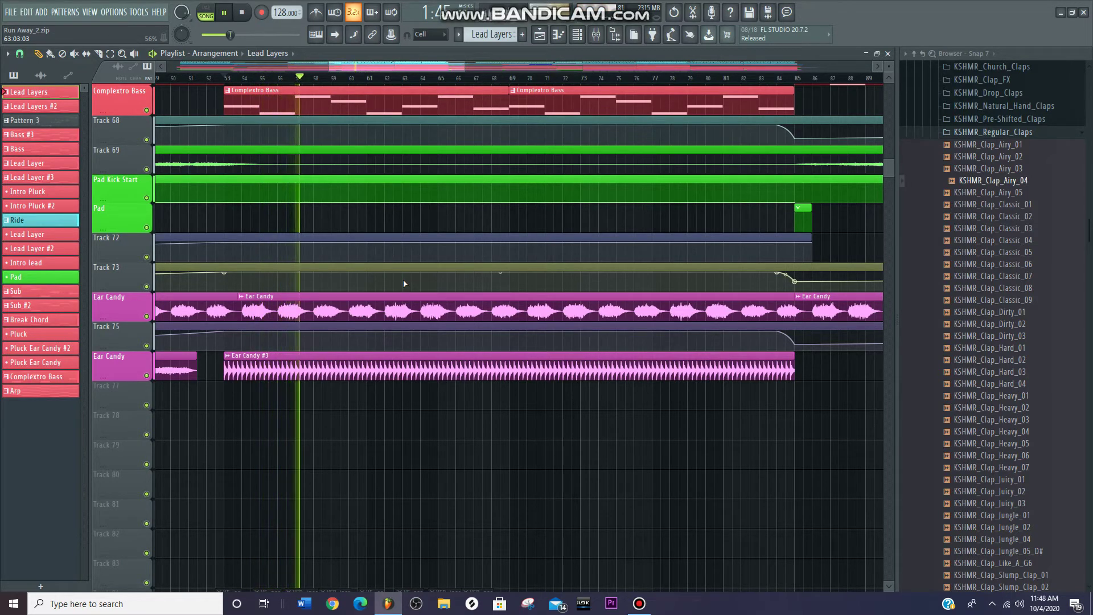
{"action": "scroll", "coordinate": [403, 283], "scroll_direction": "up", "scroll_amount": 5}
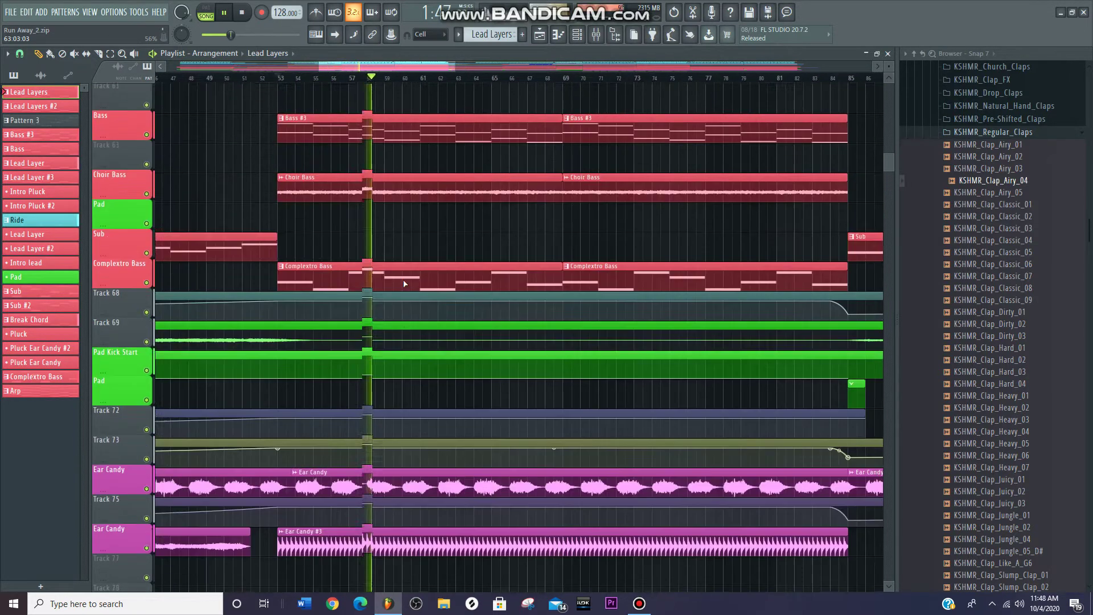
{"action": "left_click", "coordinate": [638, 601]}
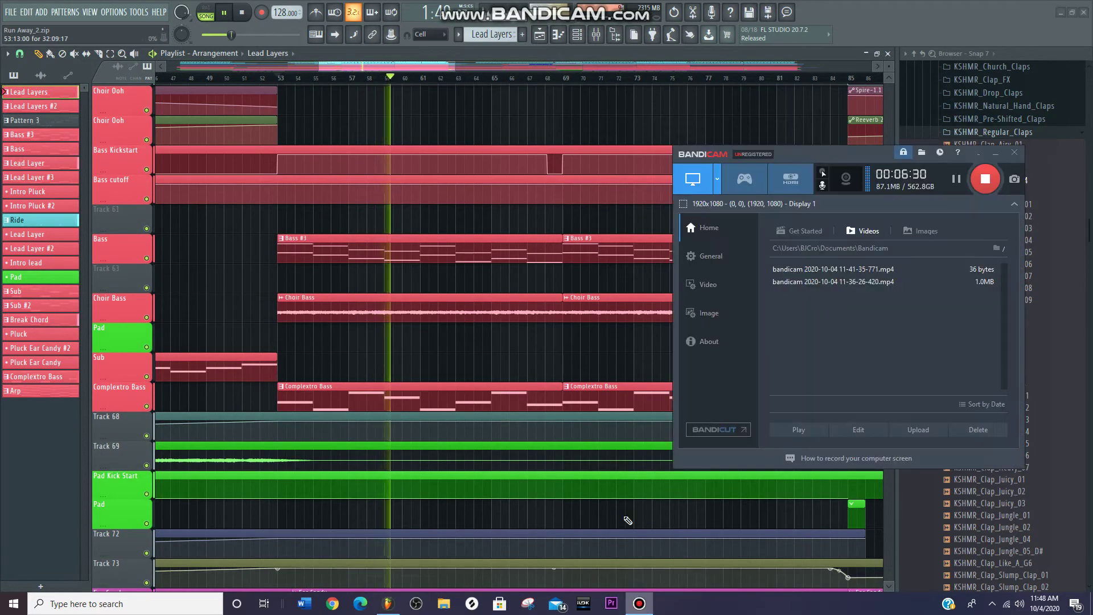
{"action": "left_click", "coordinate": [552, 443]}
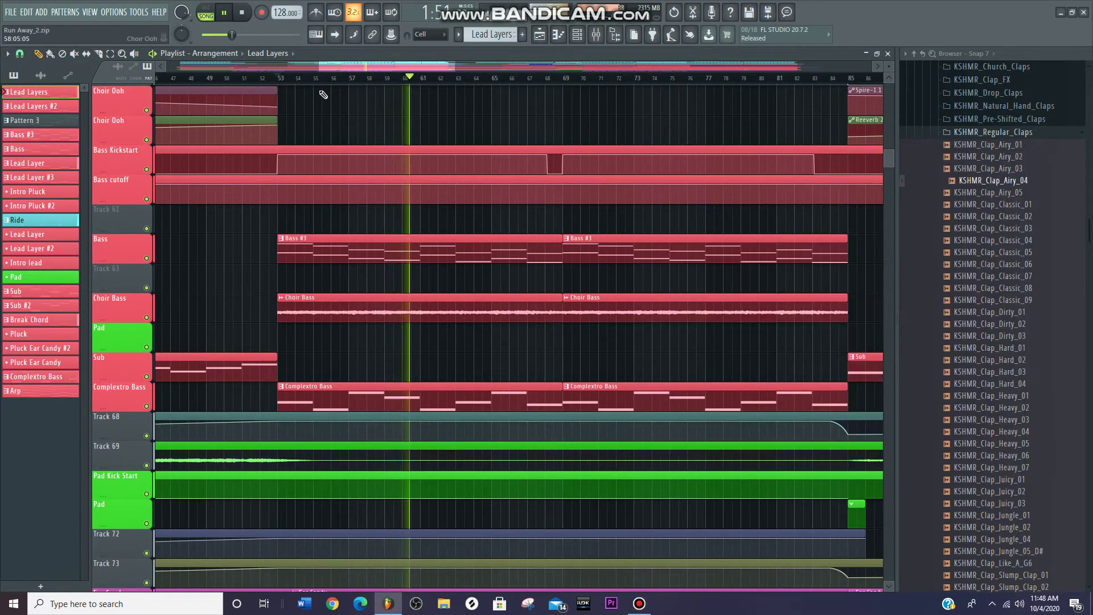
{"action": "left_click", "coordinate": [228, 13]}
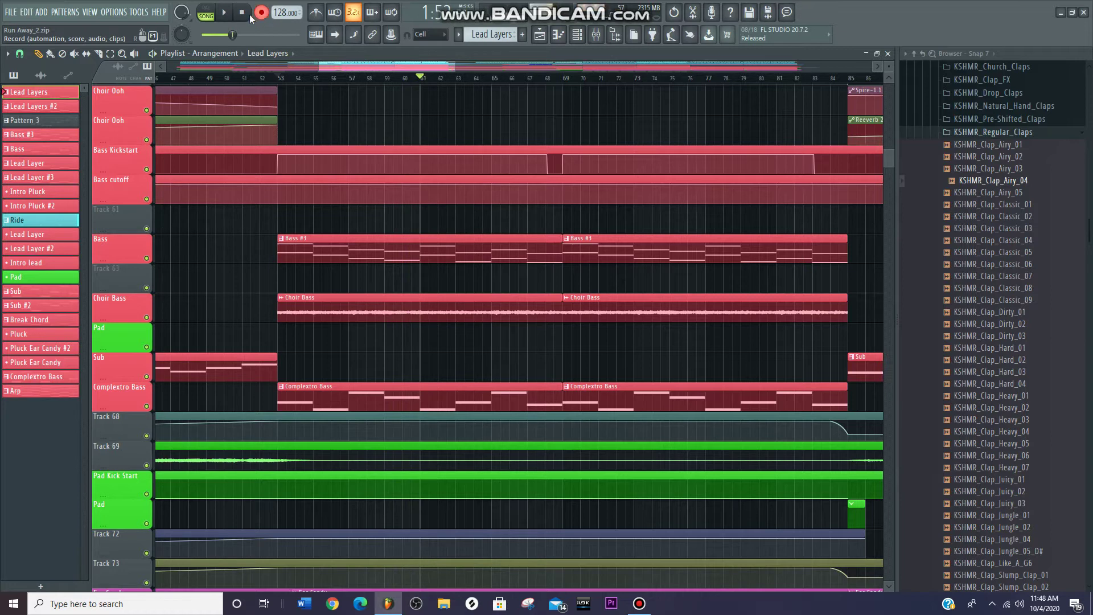
{"action": "left_click", "coordinate": [250, 15]}
Set the playback position to bar 85, where the Bass #3 and Choir Bass clips end
{"action": "left_click", "coordinate": [665, 184]}
{"action": "left_click", "coordinate": [281, 80]}
{"action": "scroll", "coordinate": [402, 201], "scroll_direction": "down", "scroll_amount": 1}
{"action": "scroll", "coordinate": [402, 201], "scroll_direction": "down", "scroll_amount": 2}
{"action": "left_click_drag", "start_coordinate": [544, 211], "coordinate": [442, 215]}
{"action": "scroll", "coordinate": [490, 198], "scroll_direction": "up", "scroll_amount": 4}
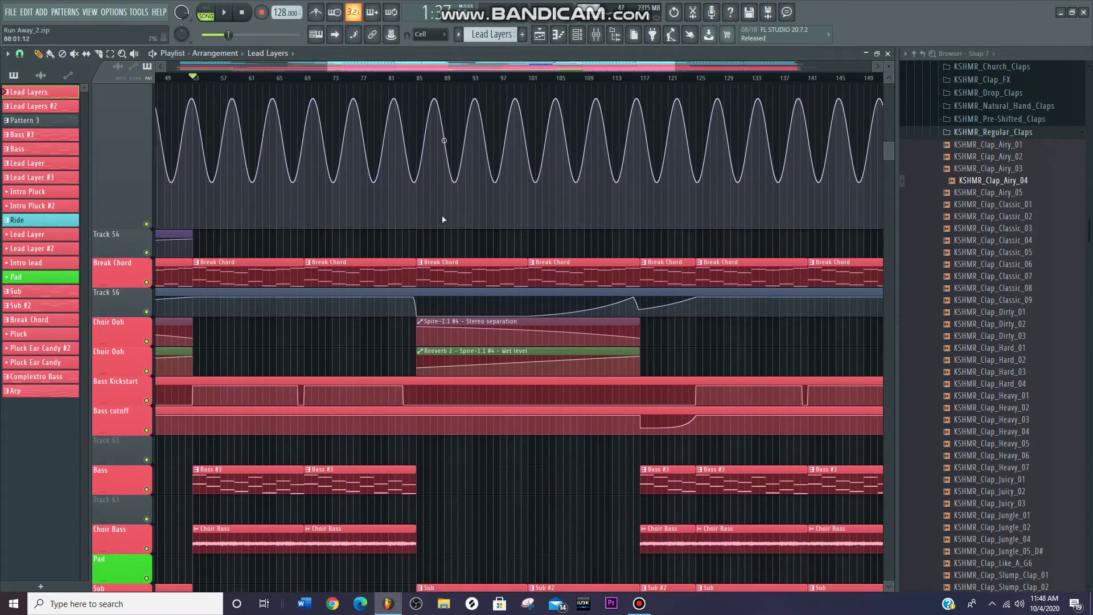
{"action": "scroll", "coordinate": [482, 160], "scroll_direction": "right", "scroll_amount": 1}
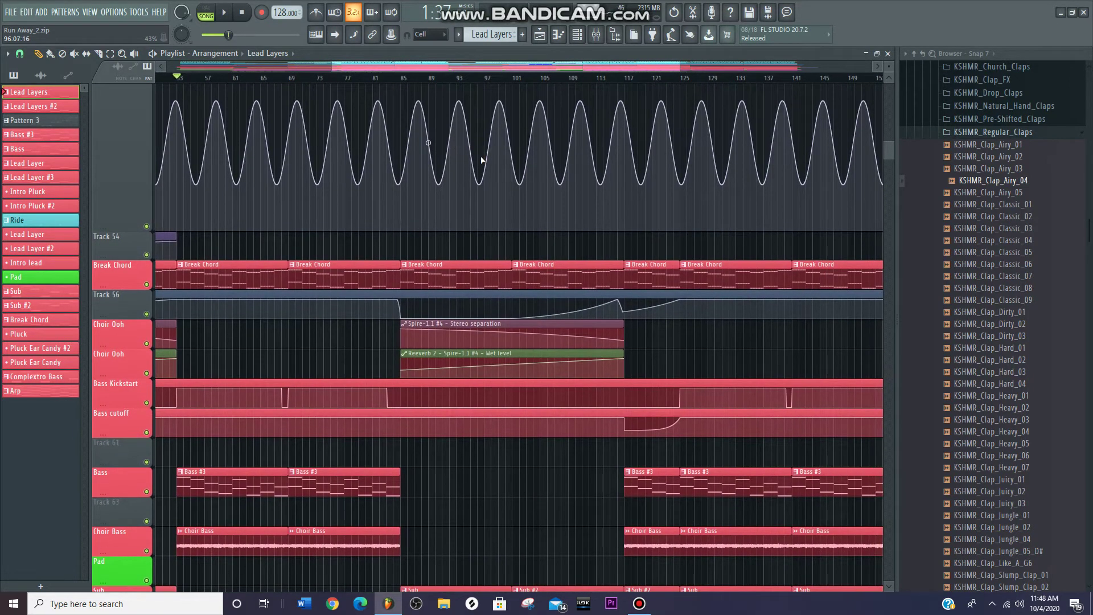
{"action": "left_click_drag", "start_coordinate": [435, 127], "coordinate": [407, 137]}
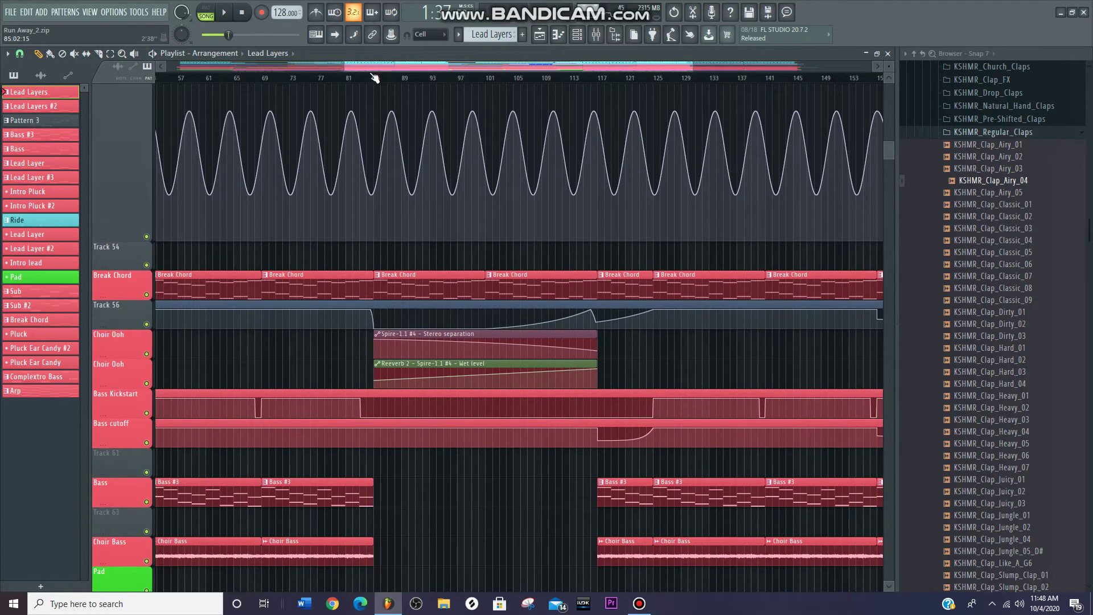
{"action": "scroll", "coordinate": [539, 211], "scroll_direction": "down", "scroll_amount": 2}
Examine the sub, pad and ear candy tracks from bar 85 onward with their filter automation
{"action": "scroll", "coordinate": [515, 256], "scroll_direction": "down", "scroll_amount": 10}
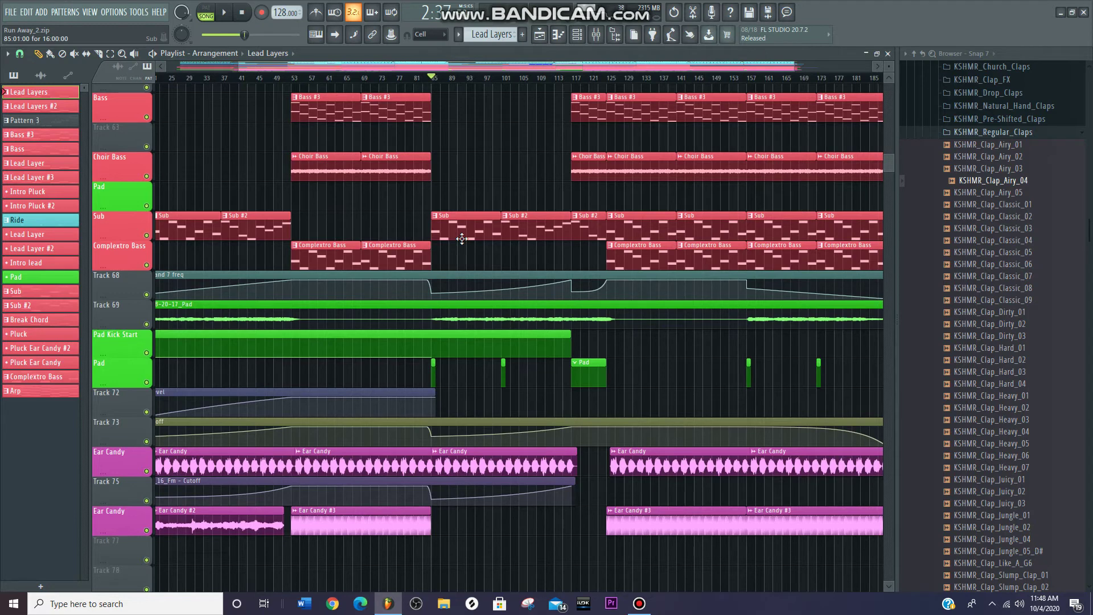
{"action": "scroll", "coordinate": [464, 249], "scroll_direction": "up", "scroll_amount": 4}
{"action": "scroll", "coordinate": [469, 229], "scroll_direction": "down", "scroll_amount": 5}
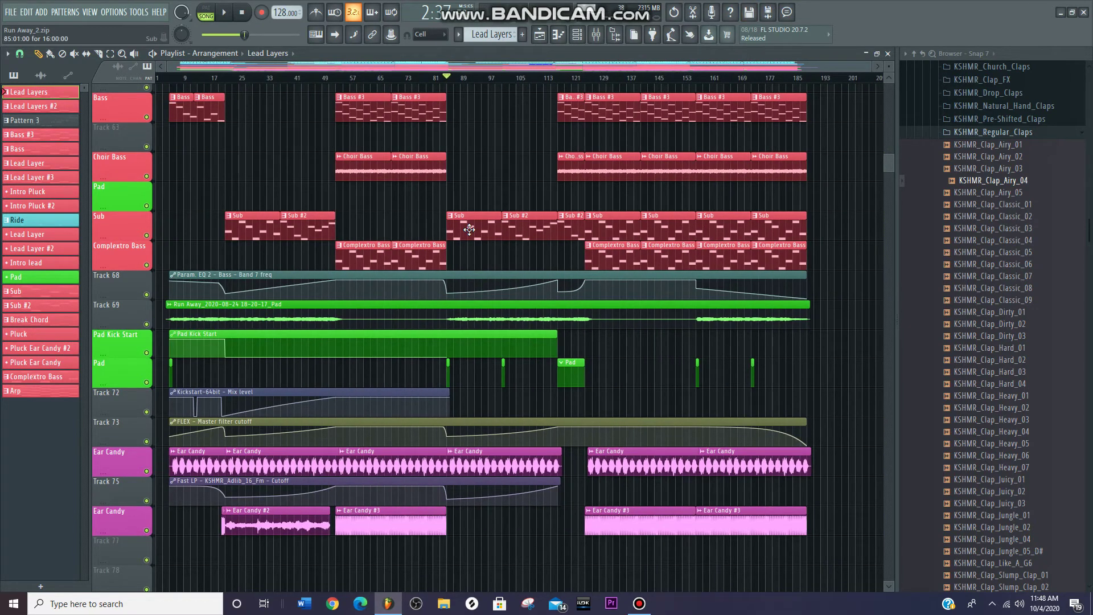
Play the arrangement from bar 85, following the sub, pad, ear candy and Break Chord tracks, and stop playback
{"action": "scroll", "coordinate": [469, 230], "scroll_direction": "up", "scroll_amount": 10}
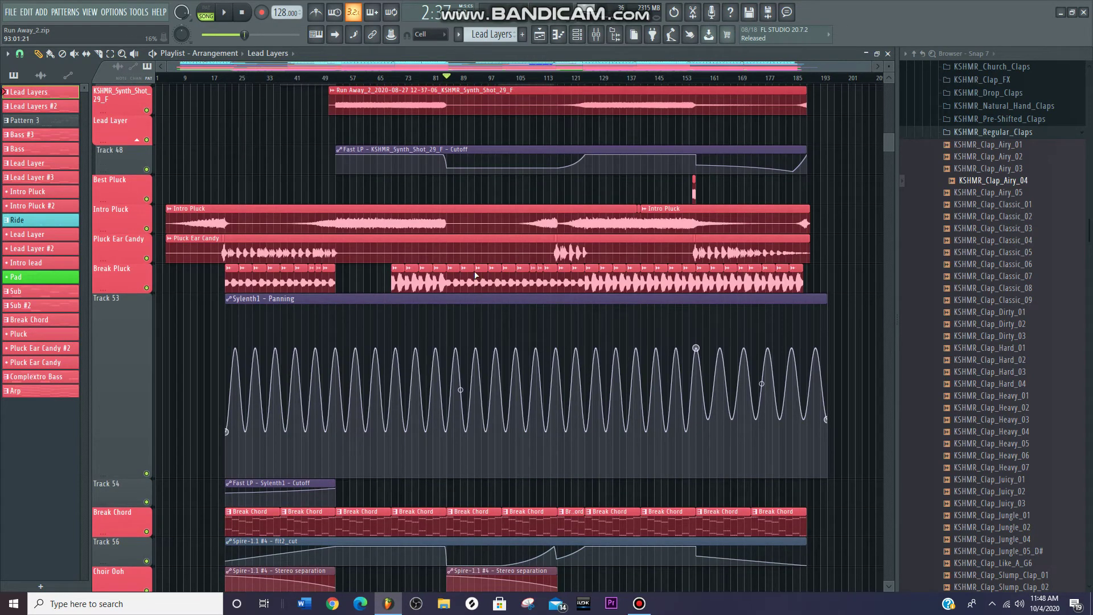
{"action": "scroll", "coordinate": [476, 275], "scroll_direction": "up", "scroll_amount": 5}
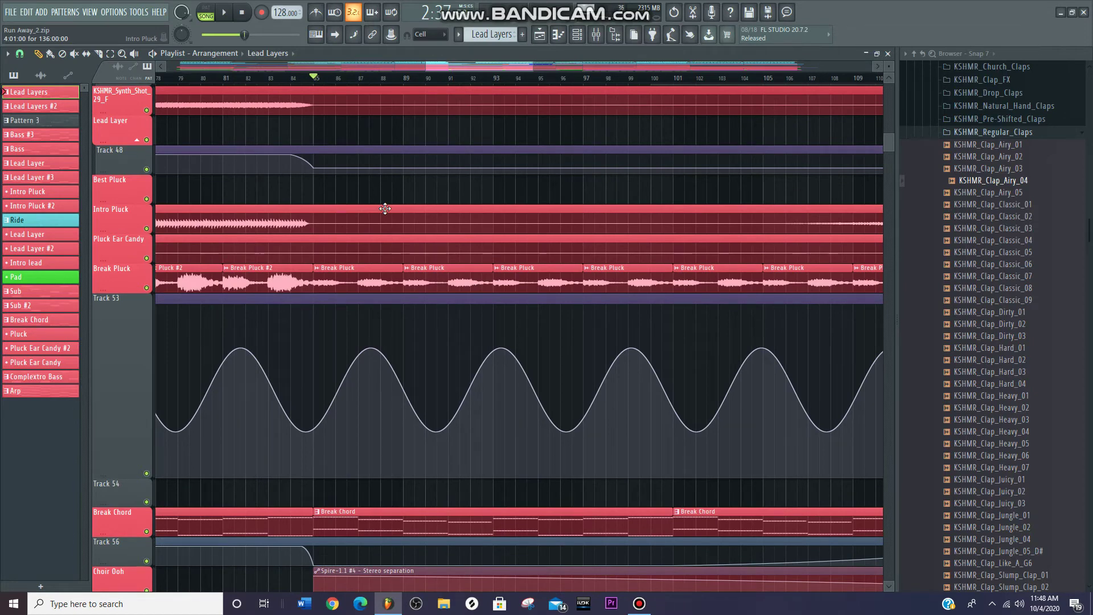
{"action": "key", "text": "space"}
{"action": "scroll", "coordinate": [410, 209], "scroll_direction": "down", "scroll_amount": 8}
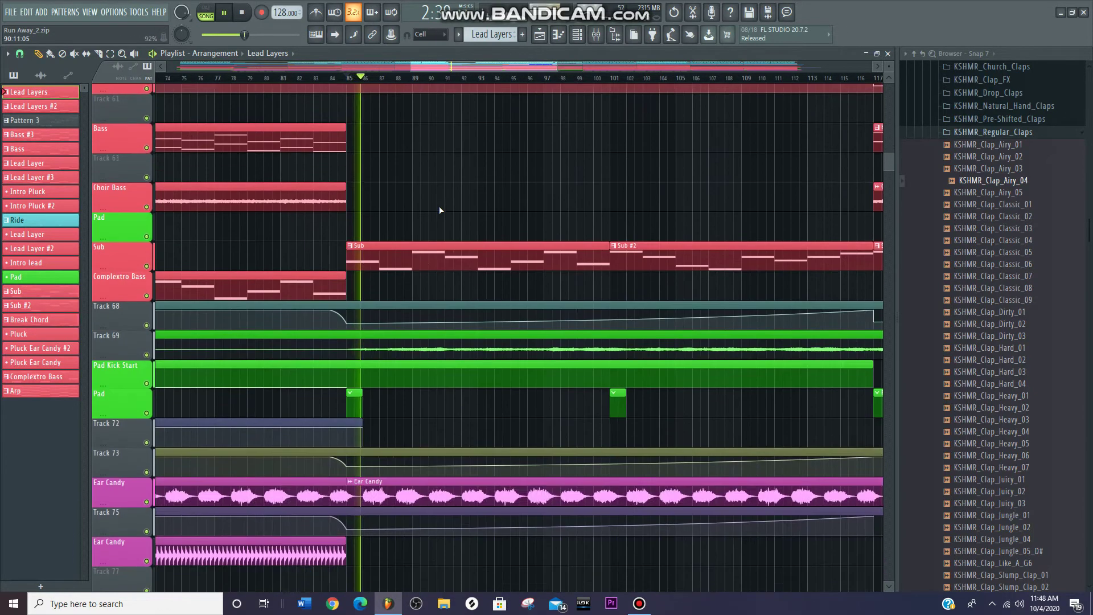
{"action": "scroll", "coordinate": [440, 210], "scroll_direction": "down", "scroll_amount": 4}
{"action": "scroll", "coordinate": [439, 210], "scroll_direction": "down", "scroll_amount": 6}
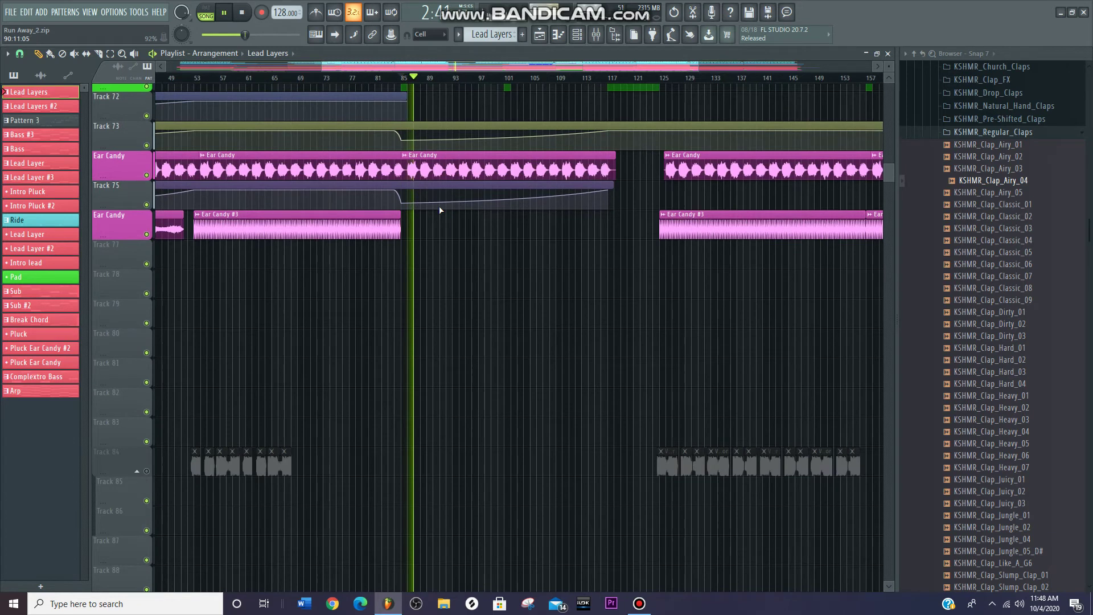
{"action": "scroll", "coordinate": [440, 210], "scroll_direction": "up", "scroll_amount": 4}
{"action": "scroll", "coordinate": [439, 210], "scroll_direction": "up", "scroll_amount": 3}
{"action": "scroll", "coordinate": [439, 210], "scroll_direction": "down", "scroll_amount": 4}
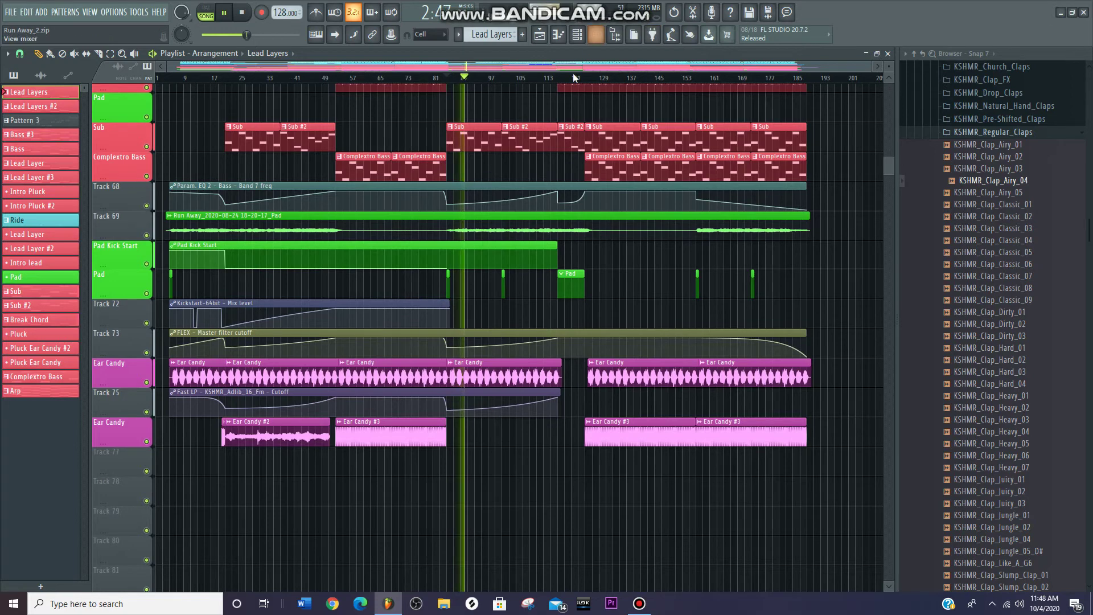
{"action": "scroll", "coordinate": [545, 119], "scroll_direction": "up", "scroll_amount": 3}
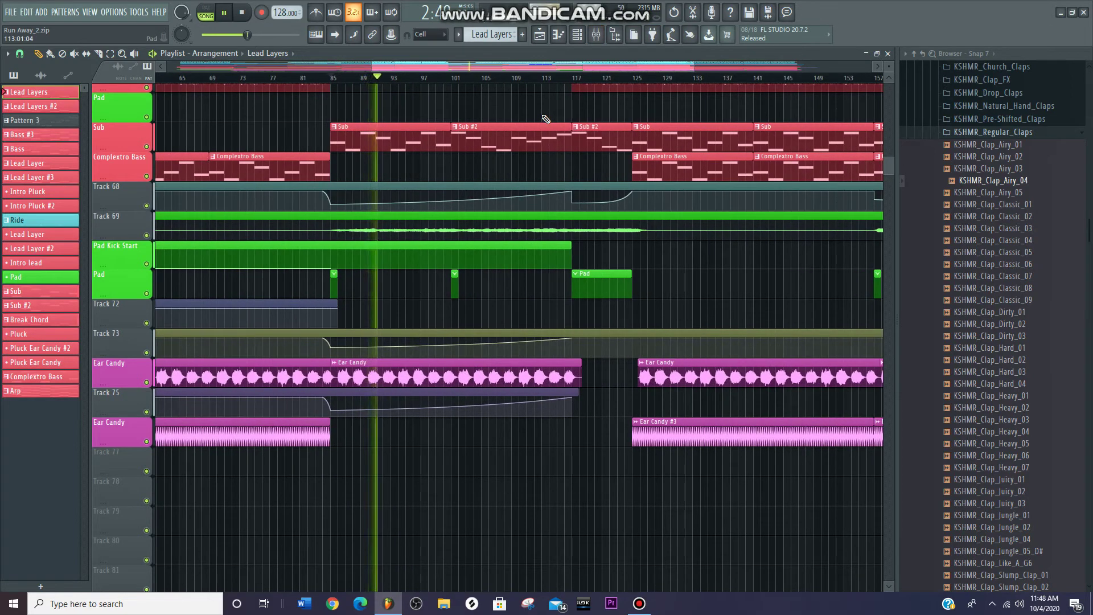
{"action": "scroll", "coordinate": [522, 177], "scroll_direction": "up", "scroll_amount": 5}
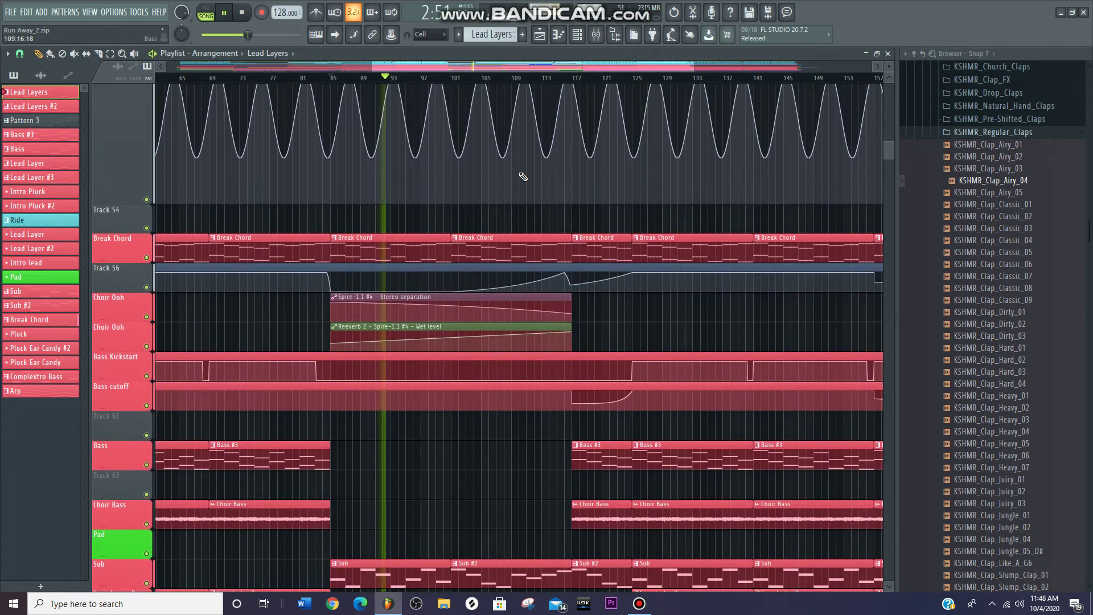
{"action": "scroll", "coordinate": [523, 177], "scroll_direction": "up", "scroll_amount": 1}
{"action": "key", "text": "space"}
Open the channel settings of the first Break Pluck clip after bar 85 and close them again
{"action": "scroll", "coordinate": [576, 193], "scroll_direction": "up", "scroll_amount": 4}
{"action": "scroll", "coordinate": [349, 225], "scroll_direction": "up", "scroll_amount": 2}
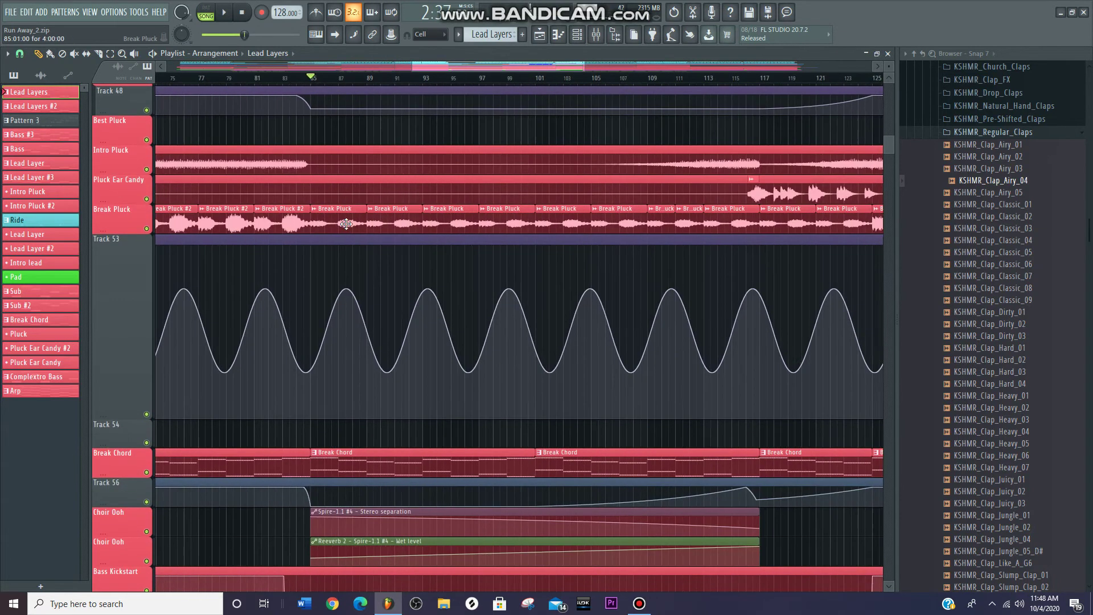
{"action": "double_click", "coordinate": [346, 224]}
{"action": "key", "text": "Escape"}
{"action": "scroll", "coordinate": [434, 261], "scroll_direction": "left", "scroll_amount": 1}
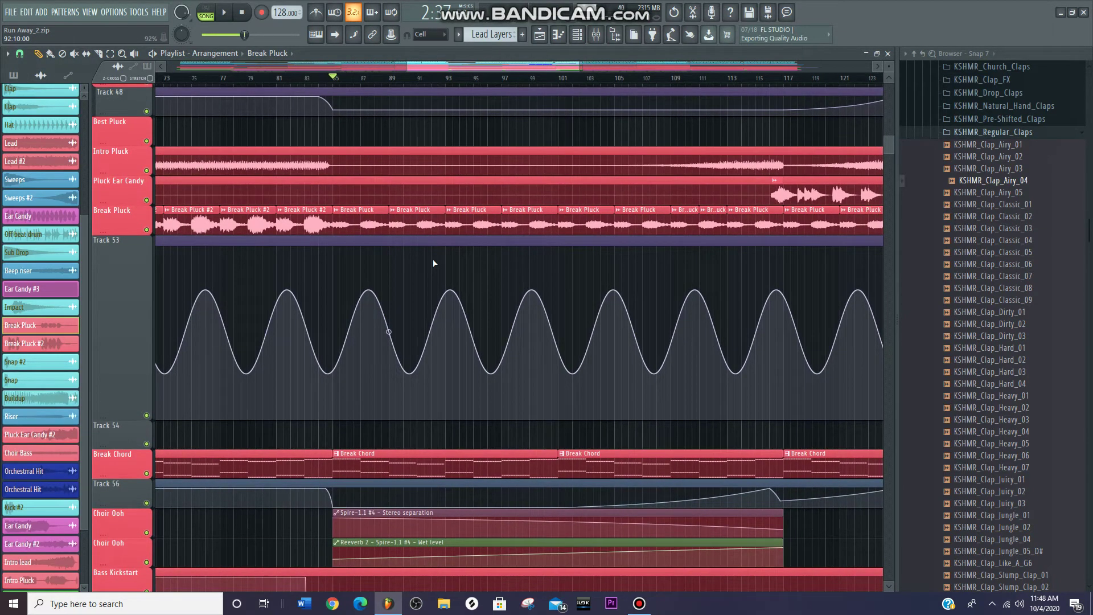
Examine the pluck and lead tracks with their automation around bars 85 to 117, and return the playback position to just before bar 85
{"action": "scroll", "coordinate": [449, 251], "scroll_direction": "down", "scroll_amount": 3}
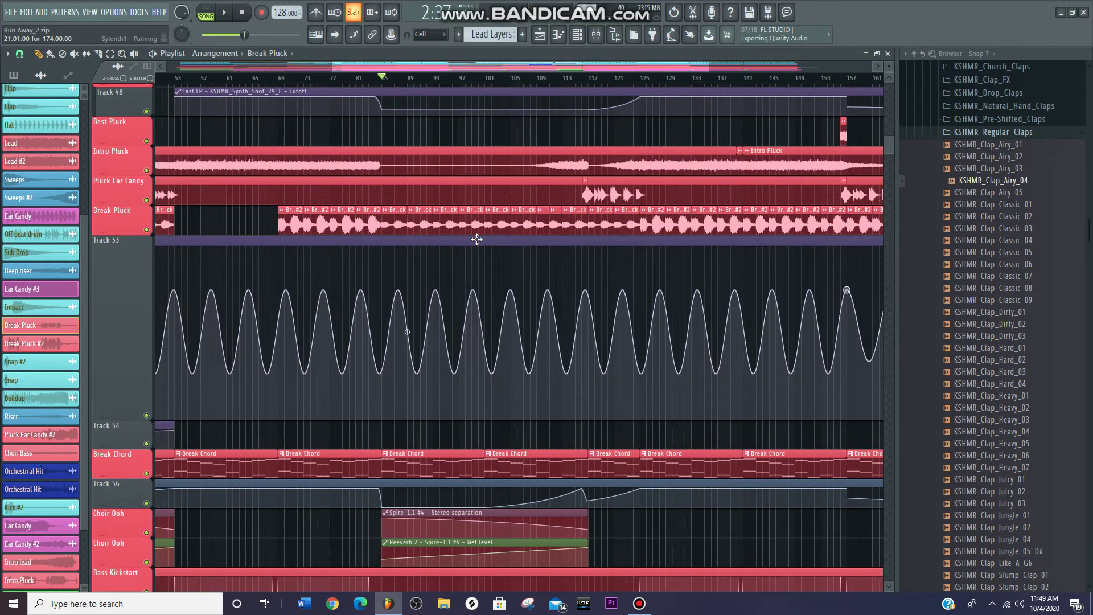
{"action": "scroll", "coordinate": [441, 178], "scroll_direction": "up", "scroll_amount": 3}
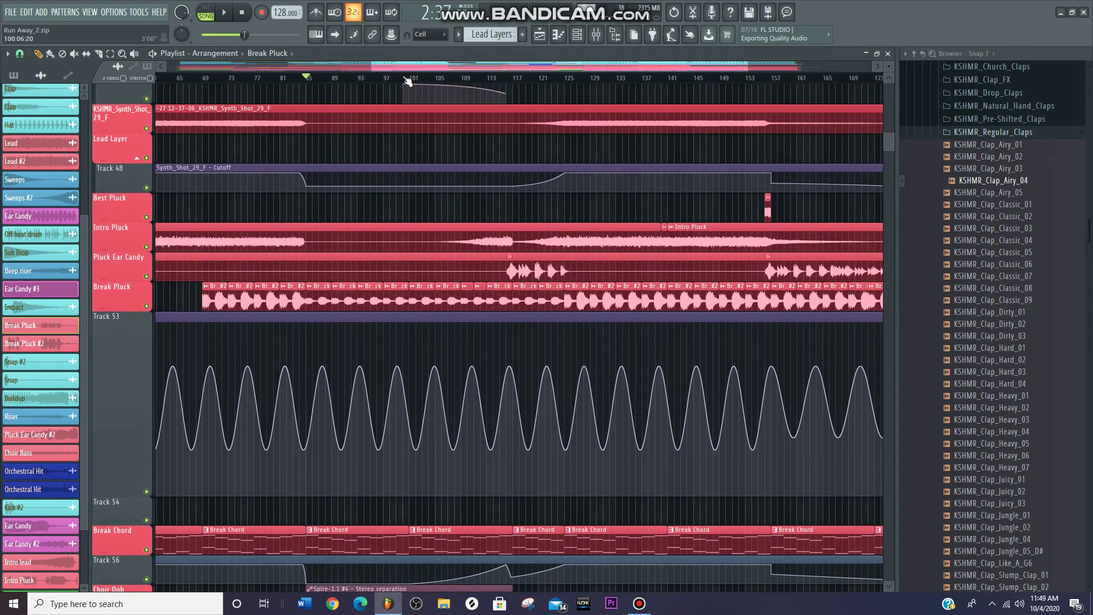
{"action": "scroll", "coordinate": [421, 194], "scroll_direction": "up", "scroll_amount": 6}
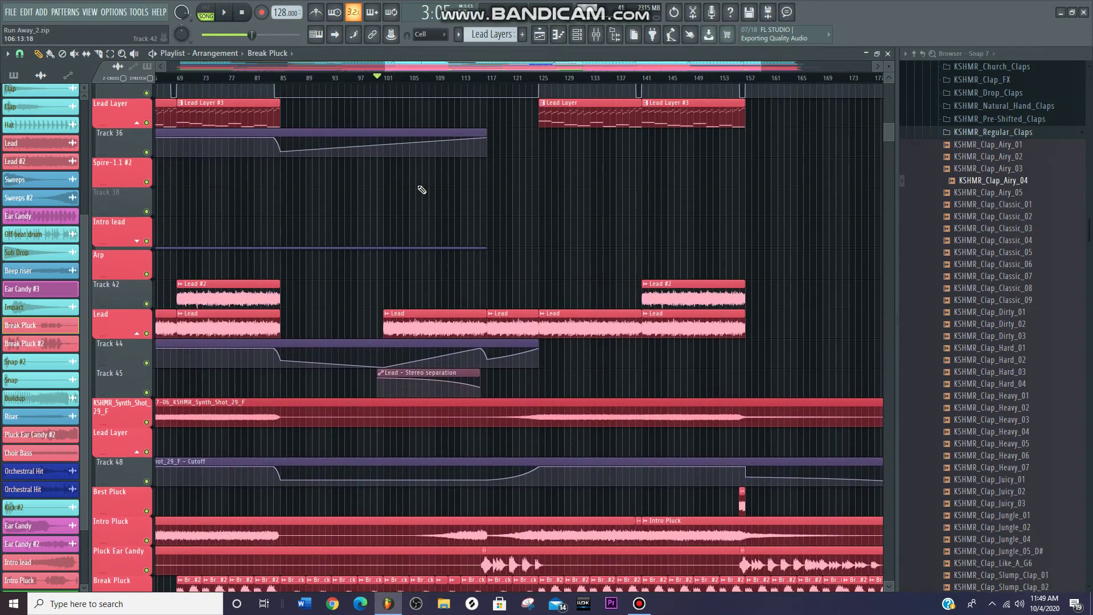
{"action": "scroll", "coordinate": [420, 190], "scroll_direction": "down", "scroll_amount": 3}
{"action": "scroll", "coordinate": [469, 174], "scroll_direction": "down", "scroll_amount": 1}
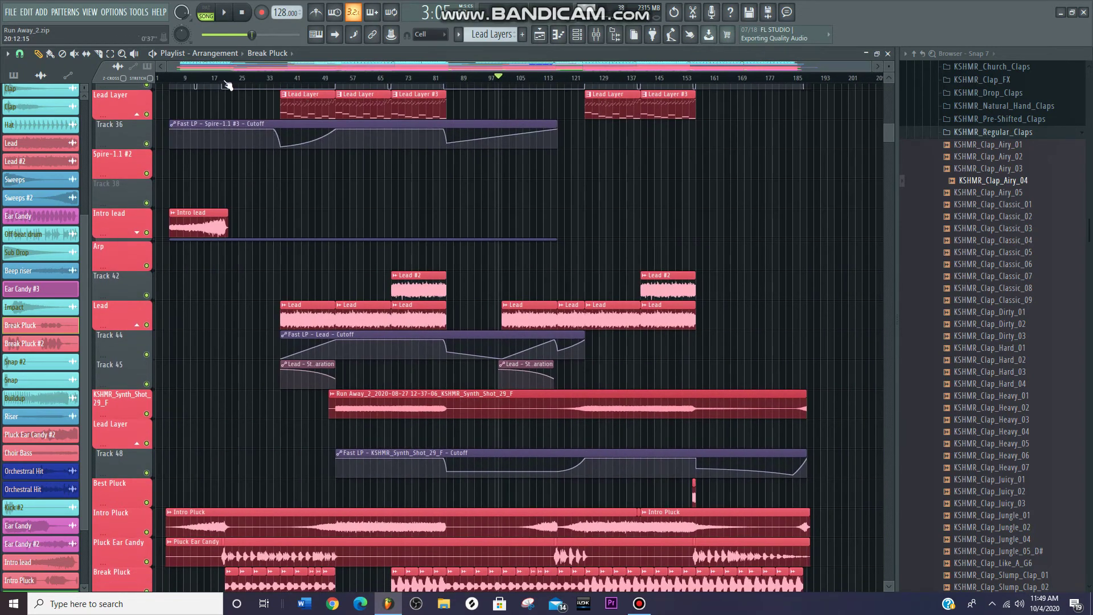
{"action": "left_click", "coordinate": [443, 78]}
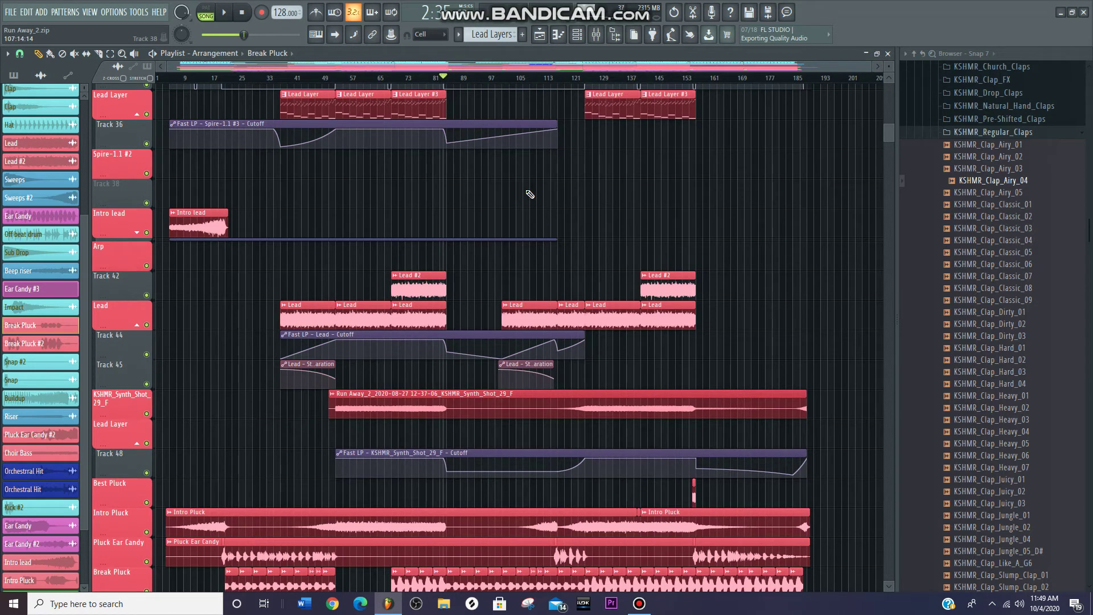
Look through the lead and pluck tracks after bar 85 and move the playback position to just before bar 117
{"action": "scroll", "coordinate": [530, 194], "scroll_direction": "up", "scroll_amount": 3}
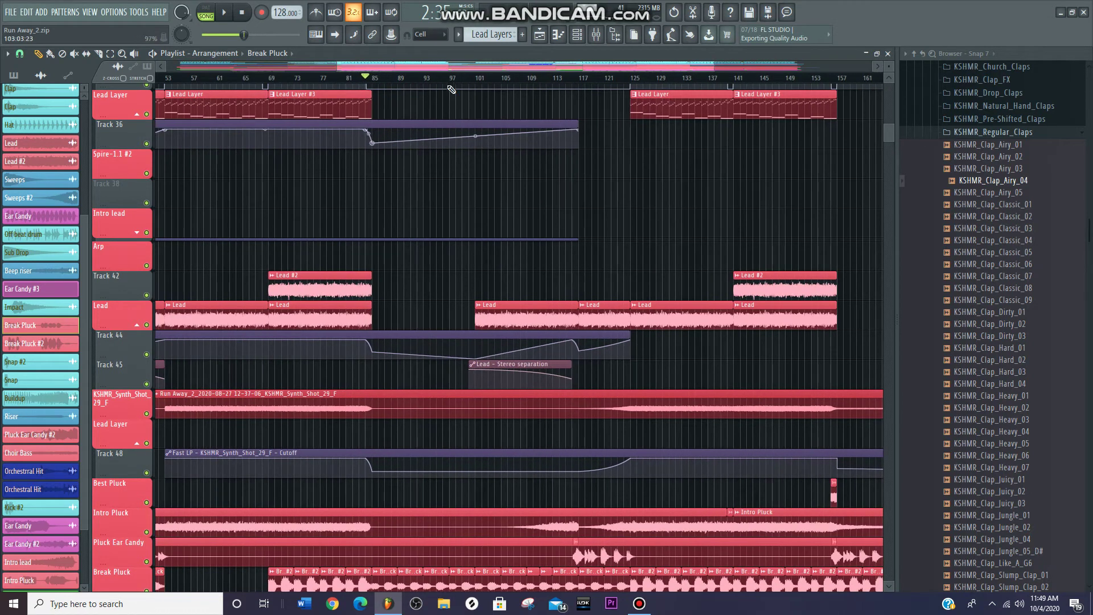
{"action": "left_click_drag", "start_coordinate": [499, 109], "coordinate": [395, 126]}
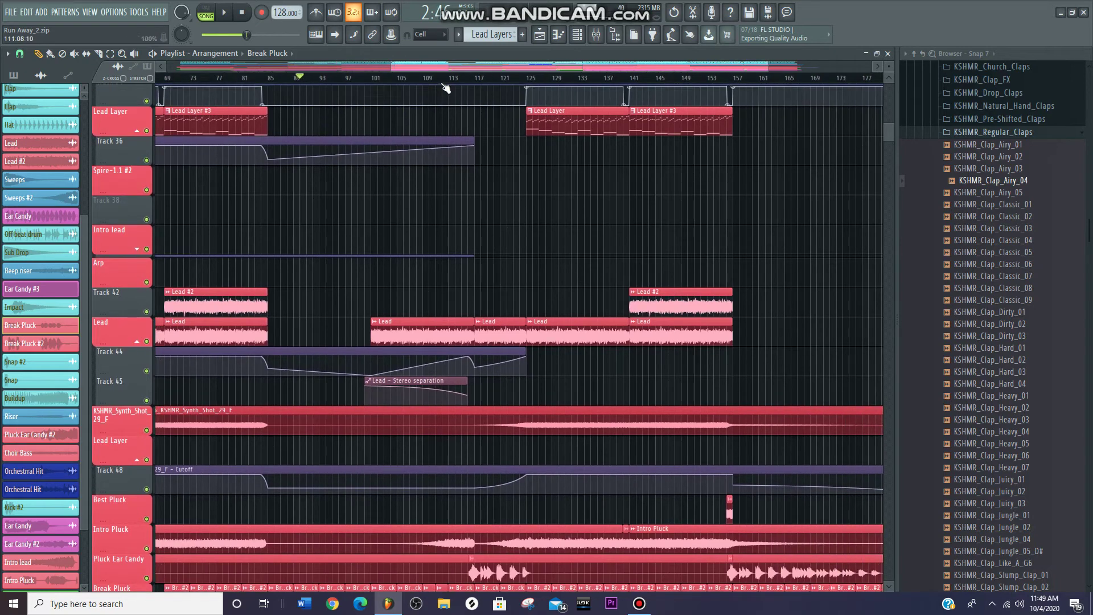
{"action": "scroll", "coordinate": [514, 137], "scroll_direction": "down", "scroll_amount": 1}
{"action": "left_click_drag", "start_coordinate": [857, 78], "coordinate": [829, 82]}
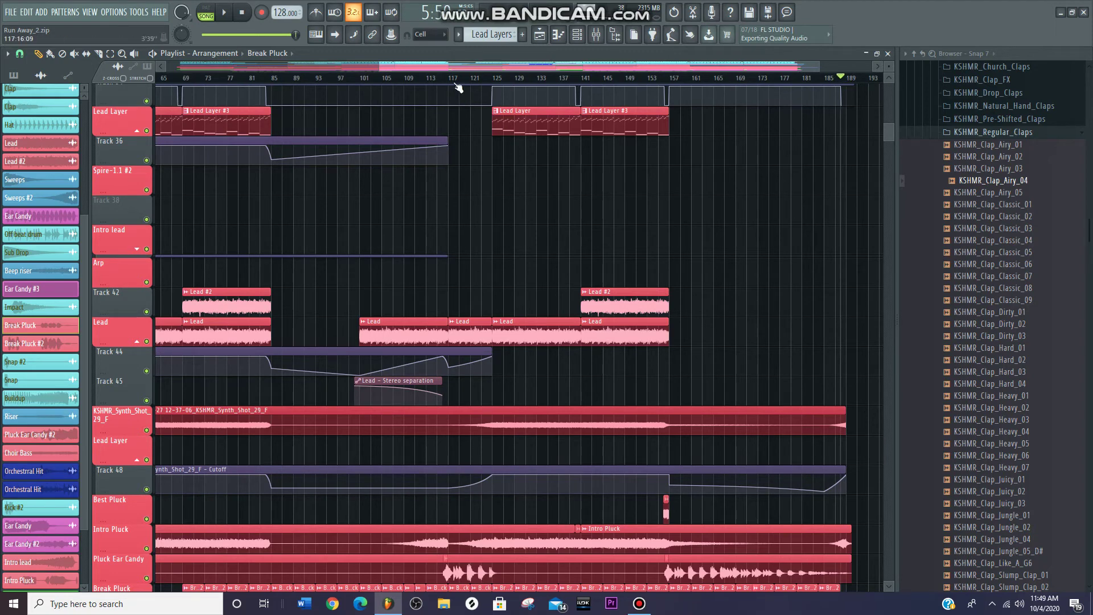
{"action": "scroll", "coordinate": [578, 239], "scroll_direction": "down", "scroll_amount": 3}
{"action": "scroll", "coordinate": [579, 253], "scroll_direction": "up", "scroll_amount": 1}
{"action": "scroll", "coordinate": [507, 228], "scroll_direction": "up", "scroll_amount": 2}
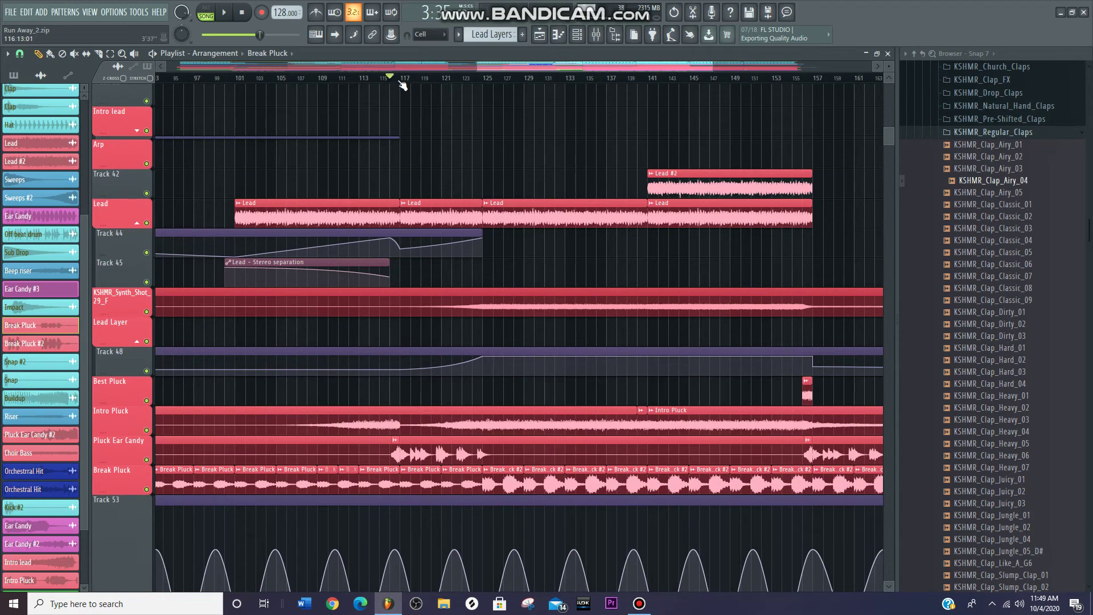
Mark the time range from about bar 117 to bar 125 on the timeline, and clear the selection
{"action": "scroll", "coordinate": [476, 225], "scroll_direction": "down", "scroll_amount": 2}
{"action": "scroll", "coordinate": [478, 224], "scroll_direction": "down", "scroll_amount": 6}
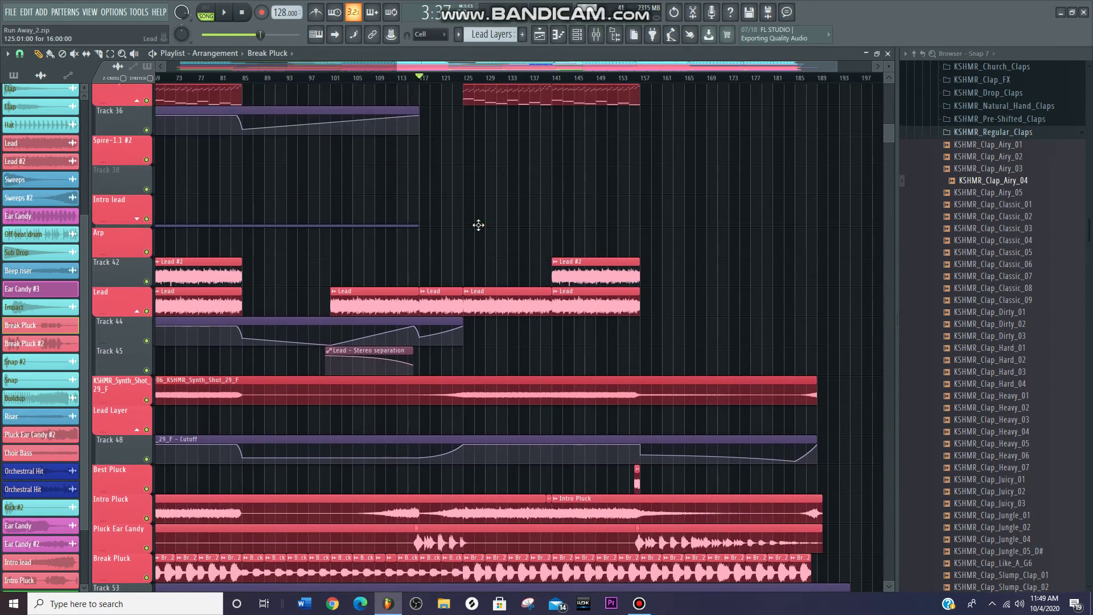
{"action": "scroll", "coordinate": [481, 240], "scroll_direction": "down", "scroll_amount": 1}
{"action": "scroll", "coordinate": [451, 232], "scroll_direction": "up", "scroll_amount": 4}
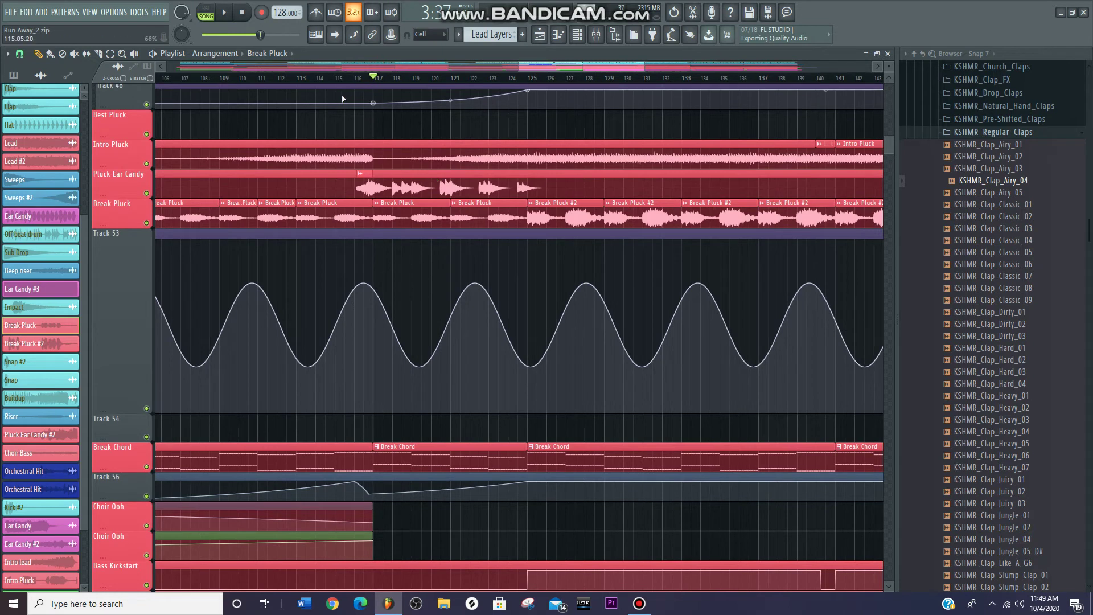
{"action": "left_click_drag", "start_coordinate": [372, 84], "coordinate": [516, 86]}
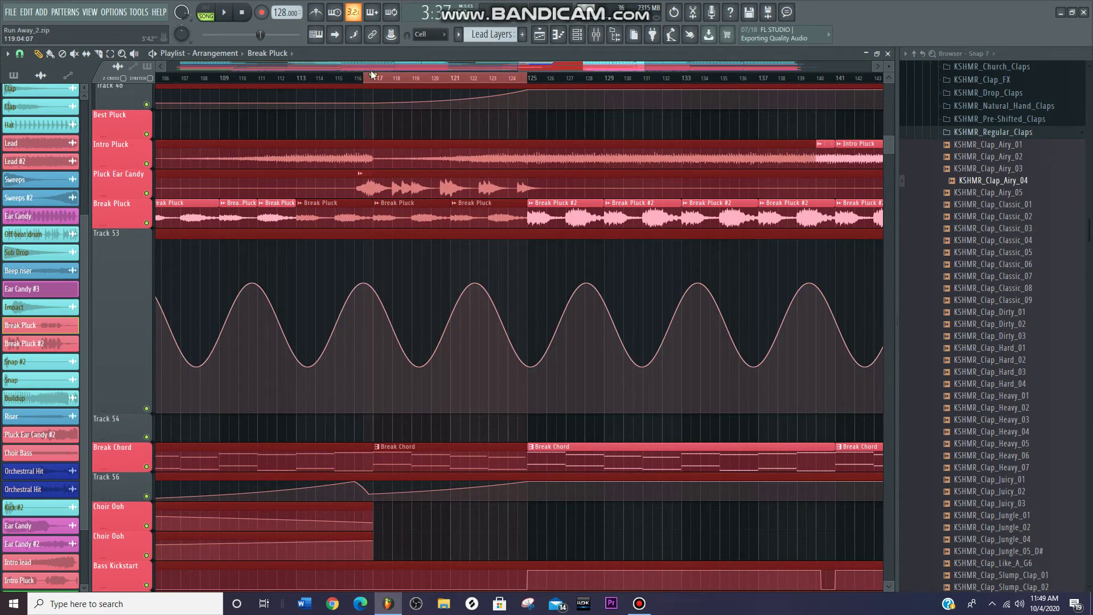
{"action": "left_click", "coordinate": [371, 74]}
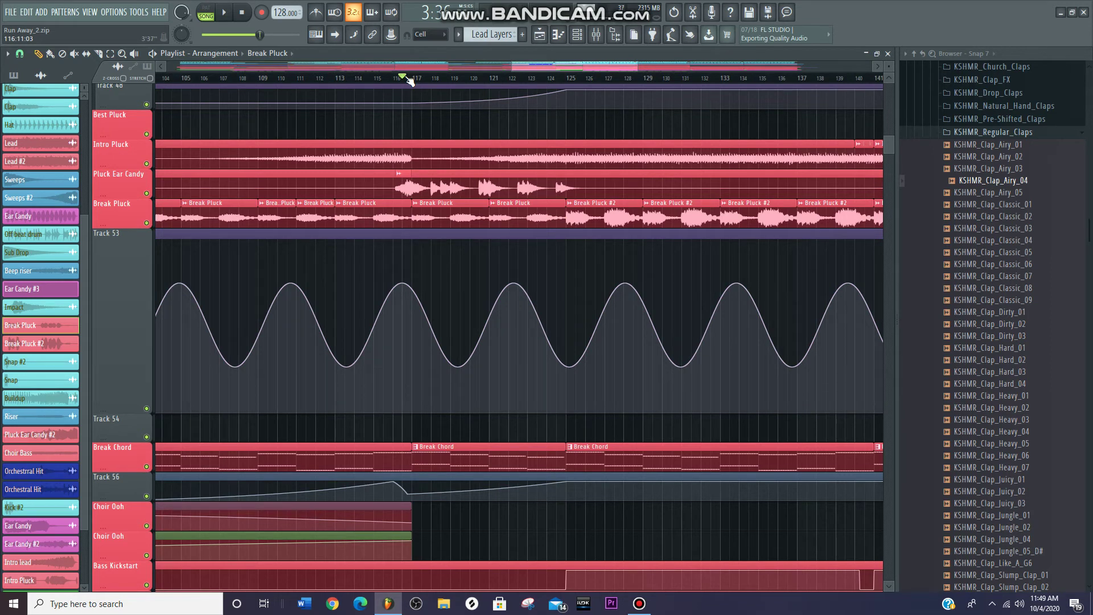
Play the arrangement from just before bar 117 and stop playback
{"action": "key", "text": "space"}
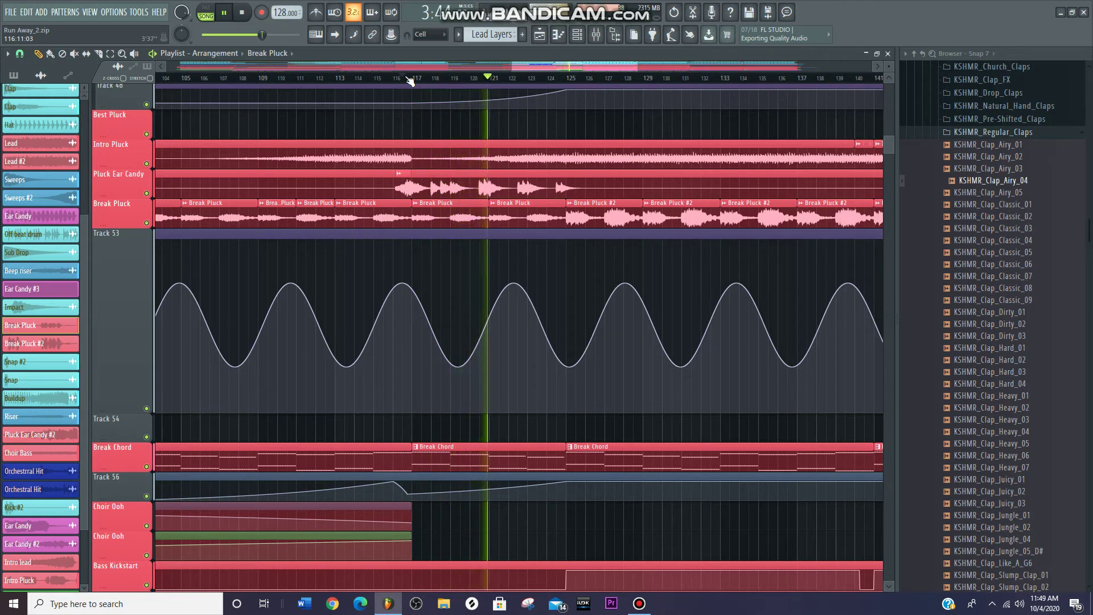
{"action": "scroll", "coordinate": [503, 288], "scroll_direction": "down", "scroll_amount": 5}
{"action": "key", "text": "space"}
Move the song position back to the start and examine the pluck, Break Chord and bass automation tracks across the later sections
{"action": "left_click_drag", "start_coordinate": [260, 35], "coordinate": [202, 35]}
{"action": "left_click_drag", "start_coordinate": [818, 205], "coordinate": [671, 194]}
{"action": "scroll", "coordinate": [549, 159], "scroll_direction": "up", "scroll_amount": 1}
{"action": "scroll", "coordinate": [549, 158], "scroll_direction": "up", "scroll_amount": 1}
{"action": "left_click_drag", "start_coordinate": [842, 117], "coordinate": [788, 154]}
{"action": "scroll", "coordinate": [796, 155], "scroll_direction": "down", "scroll_amount": 3}
{"action": "scroll", "coordinate": [468, 234], "scroll_direction": "up", "scroll_amount": 3}
{"action": "left_click_drag", "start_coordinate": [610, 215], "coordinate": [591, 147]}
{"action": "scroll", "coordinate": [394, 181], "scroll_direction": "down", "scroll_amount": 4}
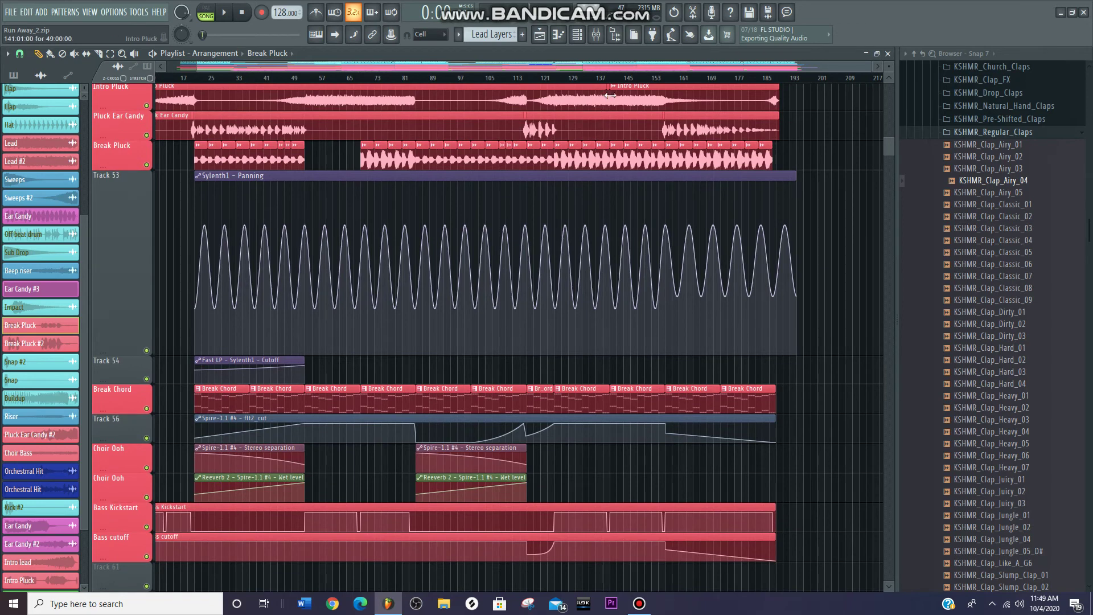
{"action": "left_click_drag", "start_coordinate": [610, 95], "coordinate": [516, 123]}
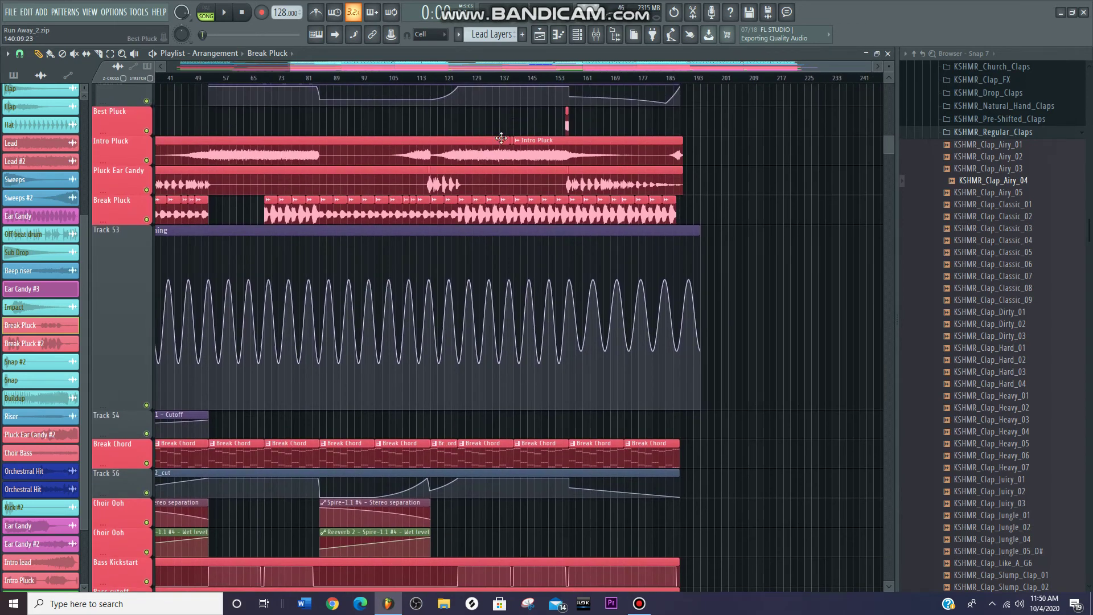
Set the playback position to bar 125 and examine the Intro Pluck and Break Pluck #2 clips from there
{"action": "scroll", "coordinate": [467, 91], "scroll_direction": "up", "scroll_amount": 4}
{"action": "scroll", "coordinate": [484, 97], "scroll_direction": "up", "scroll_amount": 1}
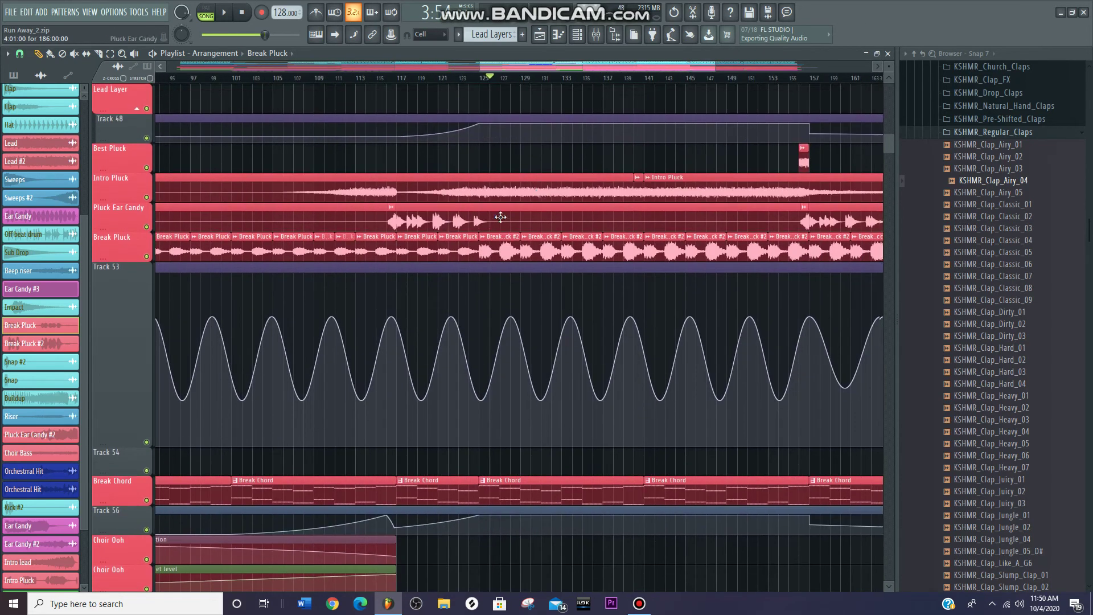
{"action": "scroll", "coordinate": [485, 215], "scroll_direction": "up", "scroll_amount": 2}
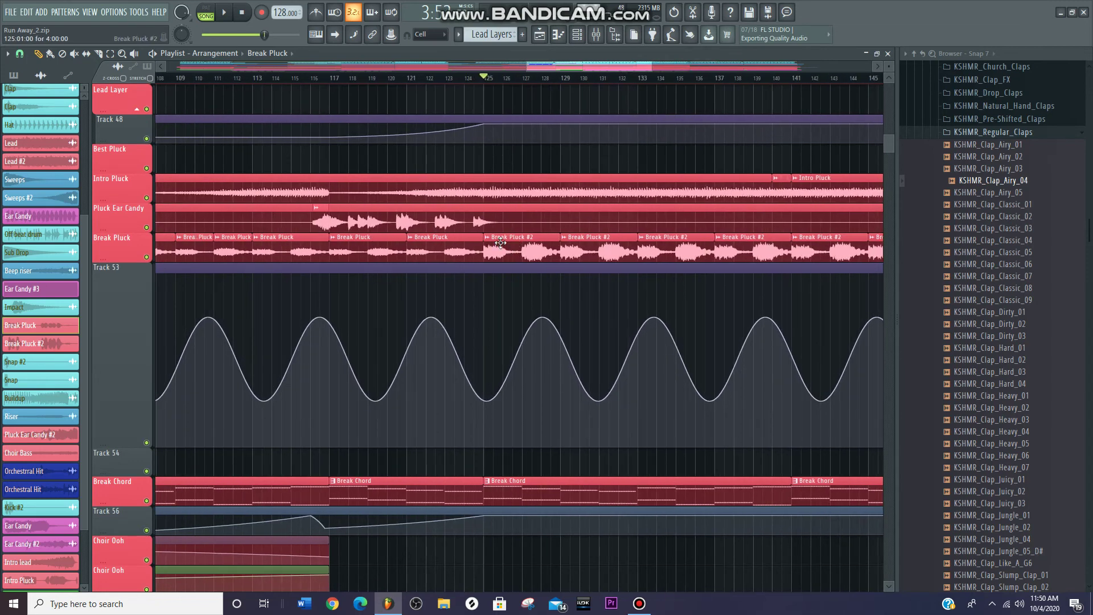
{"action": "scroll", "coordinate": [512, 246], "scroll_direction": "down", "scroll_amount": 6}
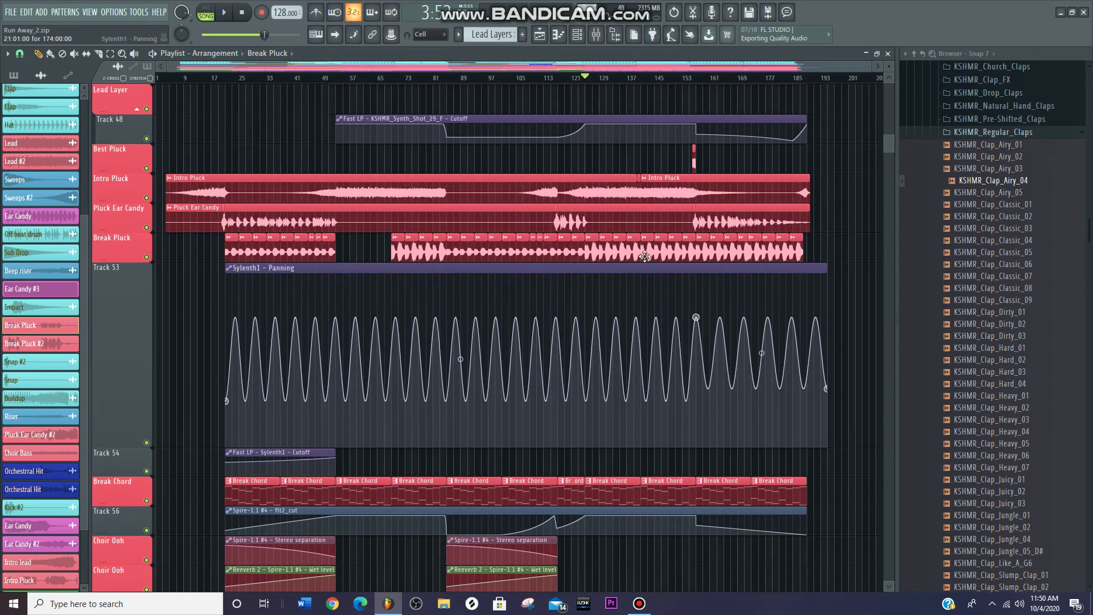
Set the playback position to about bar 157 and solo the Pluck Ear Candy track
{"action": "left_click_drag", "start_coordinate": [400, 240], "coordinate": [336, 241]}
{"action": "scroll", "coordinate": [341, 243], "scroll_direction": "up", "scroll_amount": 3}
{"action": "left_click_drag", "start_coordinate": [726, 269], "coordinate": [541, 262]}
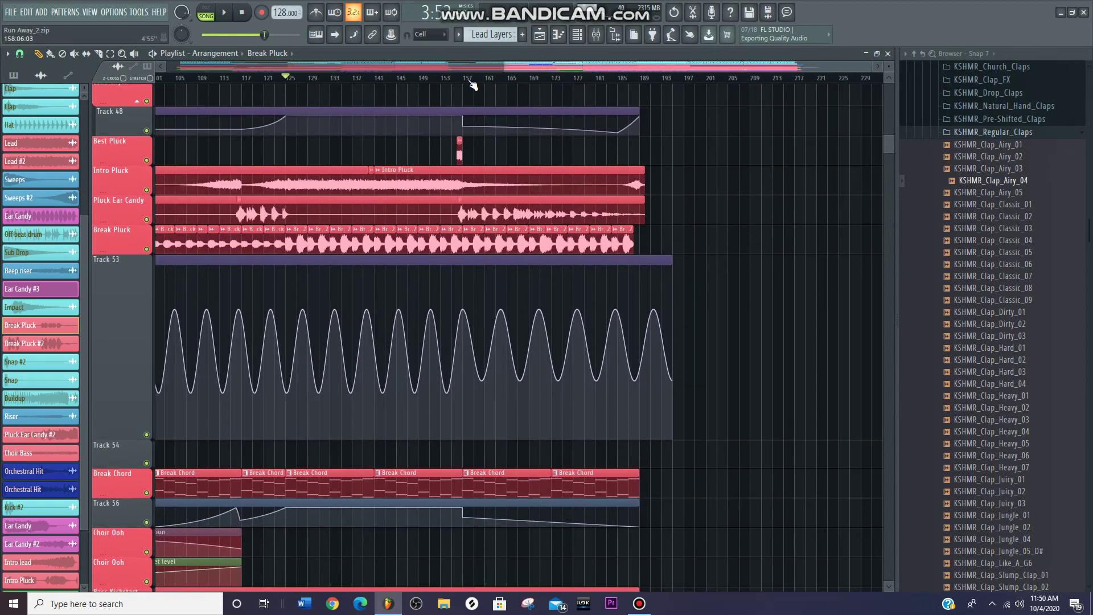
{"action": "scroll", "coordinate": [494, 173], "scroll_direction": "up", "scroll_amount": 6}
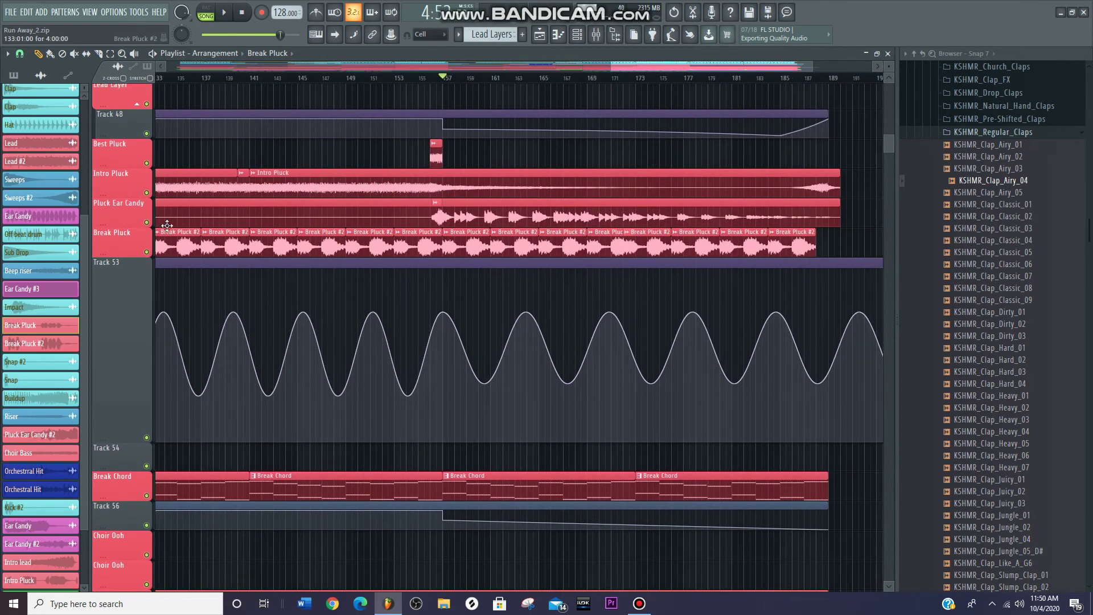
{"action": "right_click", "coordinate": [153, 224]}
{"action": "right_click", "coordinate": [147, 222]}
Play the soloed Pluck Ear Candy track from about bar 157, pausing and resuming playback once
{"action": "scroll", "coordinate": [263, 222], "scroll_direction": "down", "scroll_amount": 6}
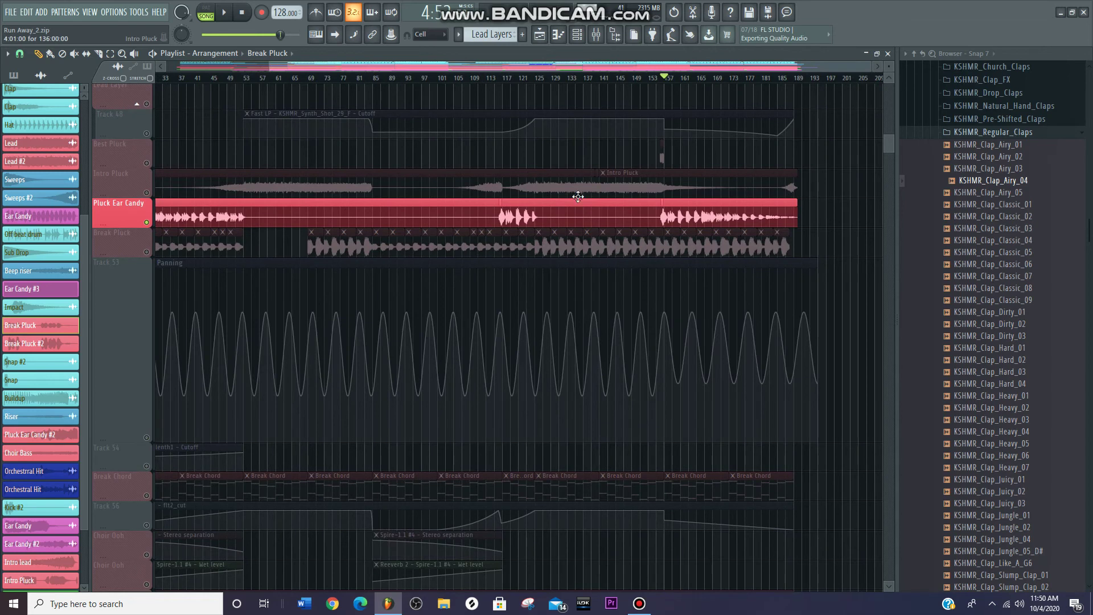
{"action": "left_click_drag", "start_coordinate": [685, 193], "coordinate": [597, 202]}
{"action": "scroll", "coordinate": [597, 202], "scroll_direction": "up", "scroll_amount": 9}
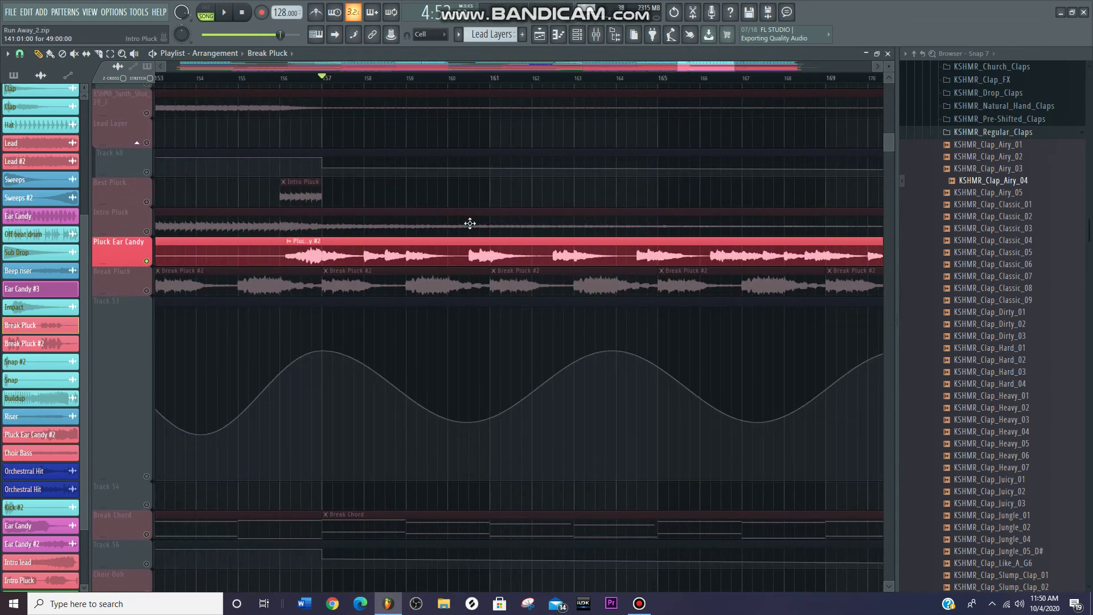
{"action": "key", "text": "space"}
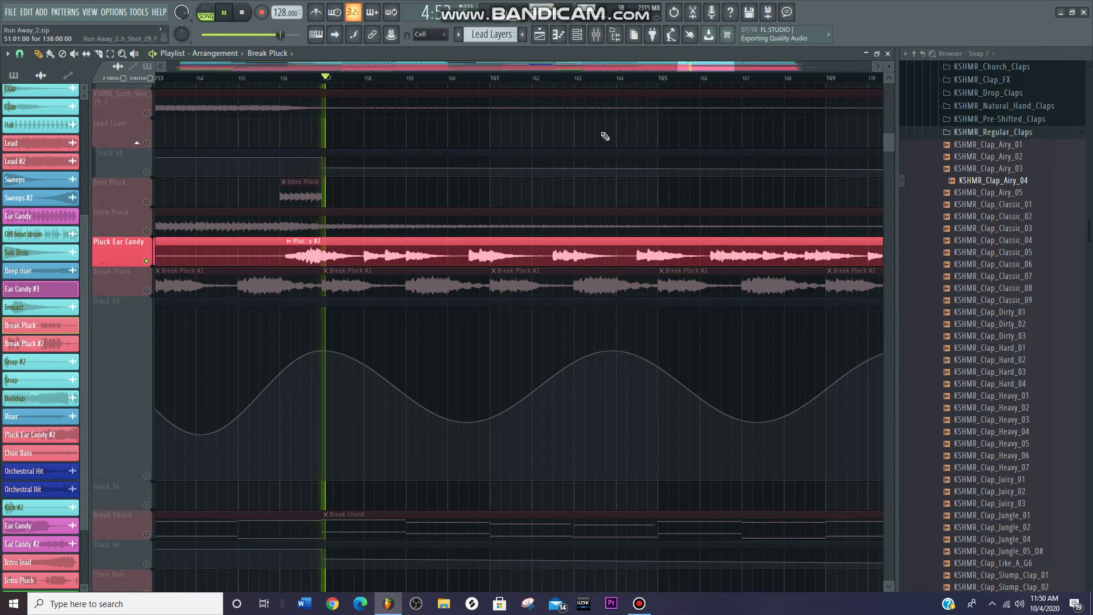
{"action": "scroll", "coordinate": [634, 173], "scroll_direction": "down", "scroll_amount": 3}
{"action": "scroll", "coordinate": [740, 201], "scroll_direction": "up", "scroll_amount": 2}
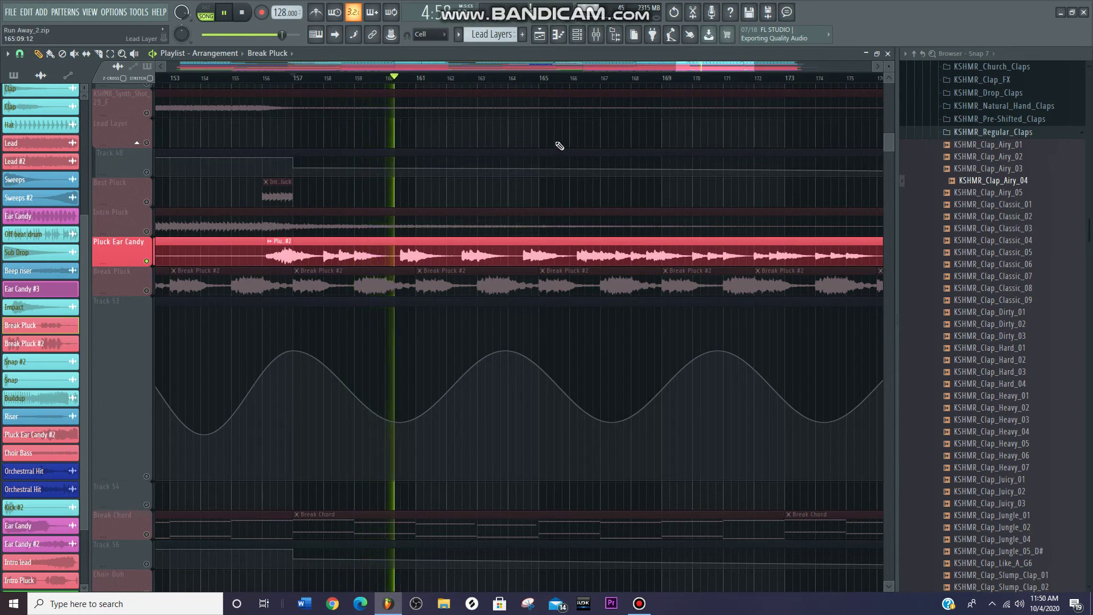
{"action": "key", "text": "space"}
{"action": "key", "text": "space"}
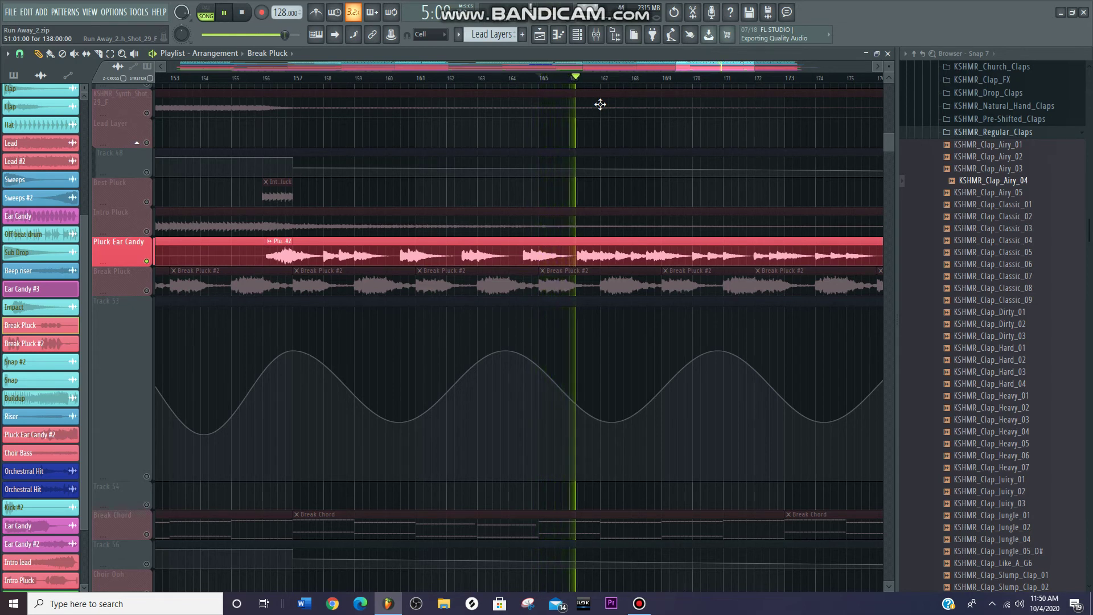
Follow the soloed Pluck Ear Candy playback from about bar 166 to bar 172, and stop it there
{"action": "scroll", "coordinate": [533, 87], "scroll_direction": "down", "scroll_amount": 4}
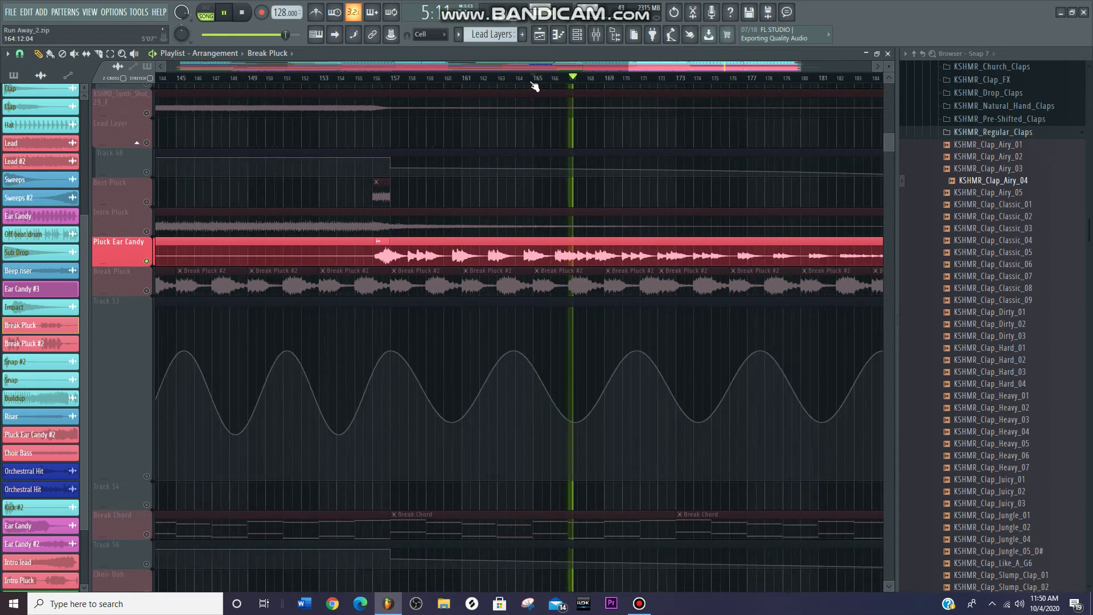
{"action": "scroll", "coordinate": [534, 86], "scroll_direction": "down", "scroll_amount": 1}
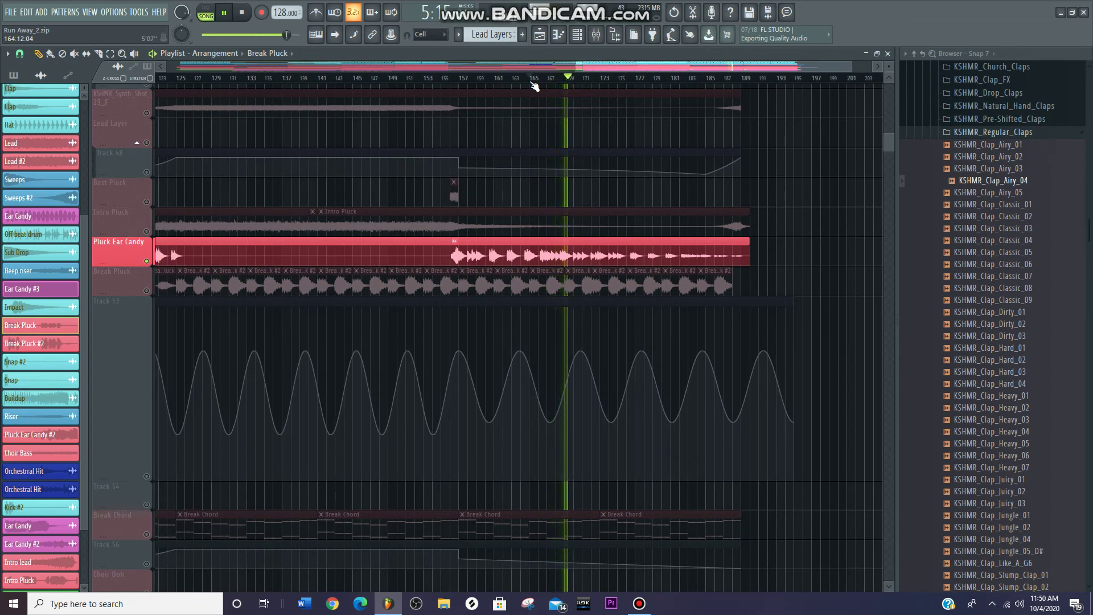
{"action": "scroll", "coordinate": [569, 148], "scroll_direction": "up", "scroll_amount": 4}
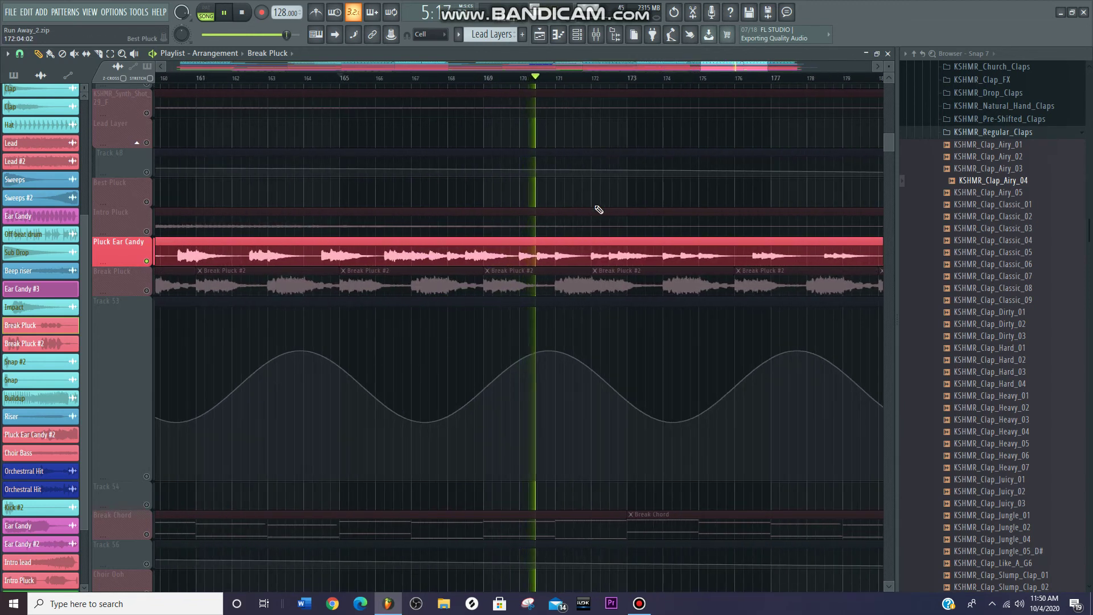
{"action": "scroll", "coordinate": [598, 209], "scroll_direction": "down", "scroll_amount": 2}
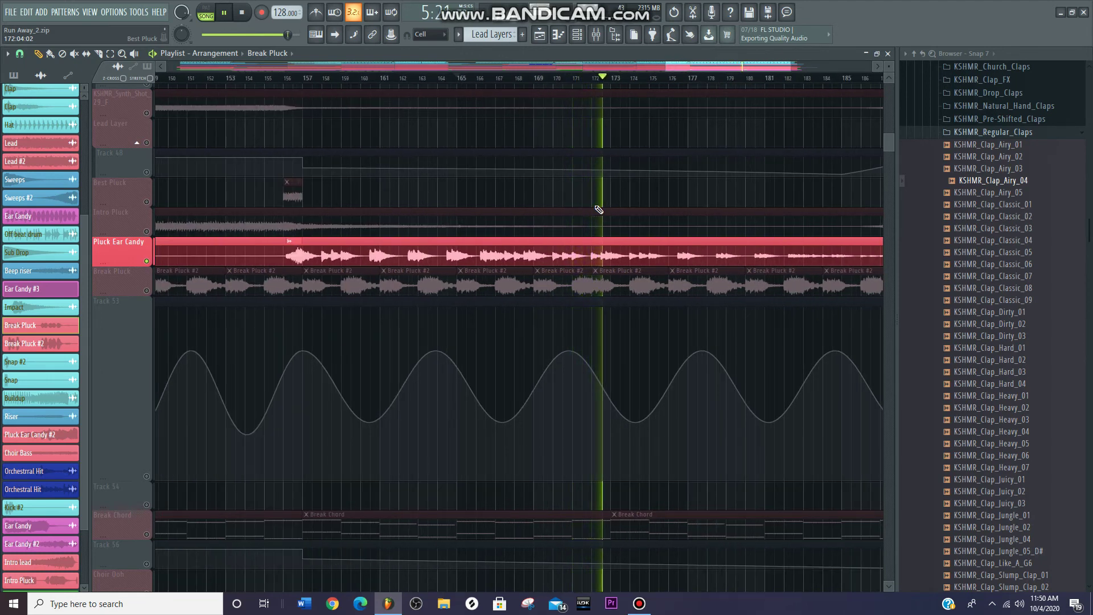
{"action": "key", "text": "space"}
Unsolo the Pluck Ear Candy track so all playlist tracks are active again
{"action": "scroll", "coordinate": [617, 220], "scroll_direction": "down", "scroll_amount": 3}
{"action": "scroll", "coordinate": [579, 208], "scroll_direction": "down", "scroll_amount": 4}
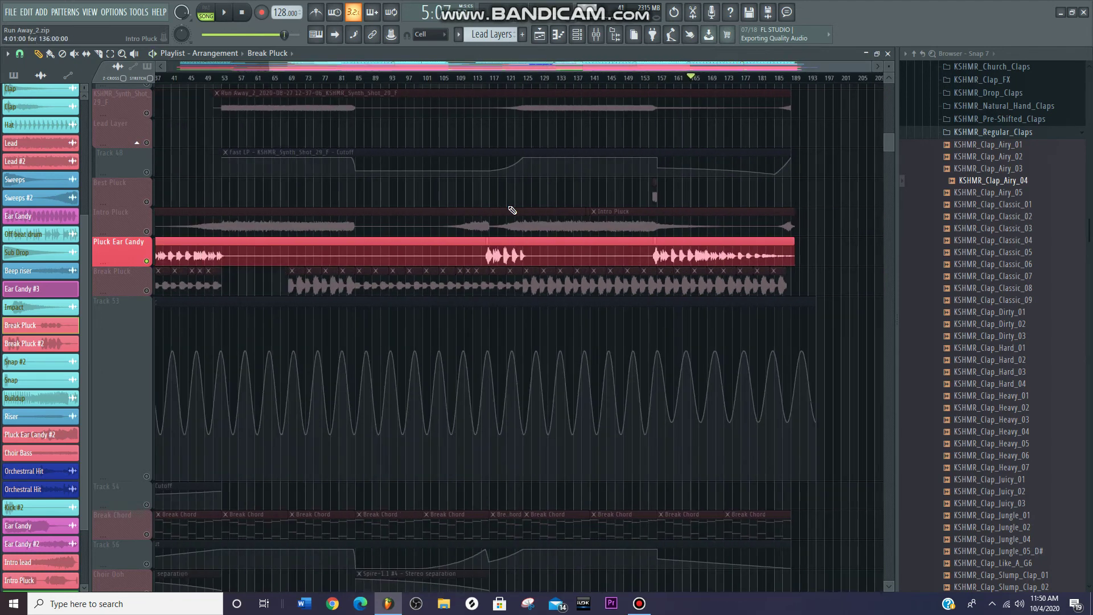
{"action": "scroll", "coordinate": [689, 153], "scroll_direction": "up", "scroll_amount": 5}
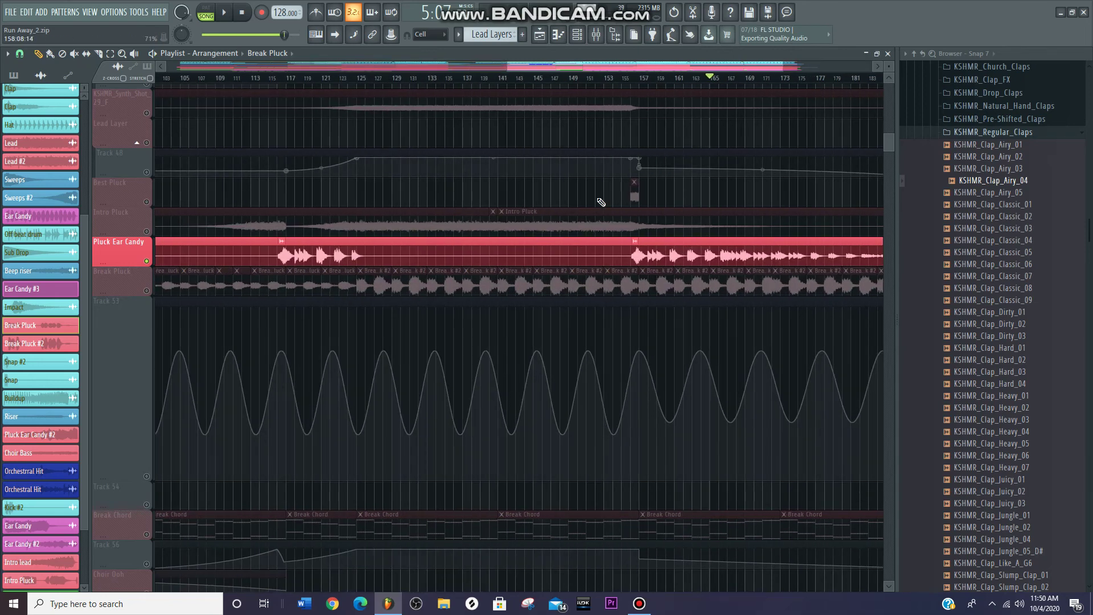
{"action": "scroll", "coordinate": [565, 188], "scroll_direction": "down", "scroll_amount": 3}
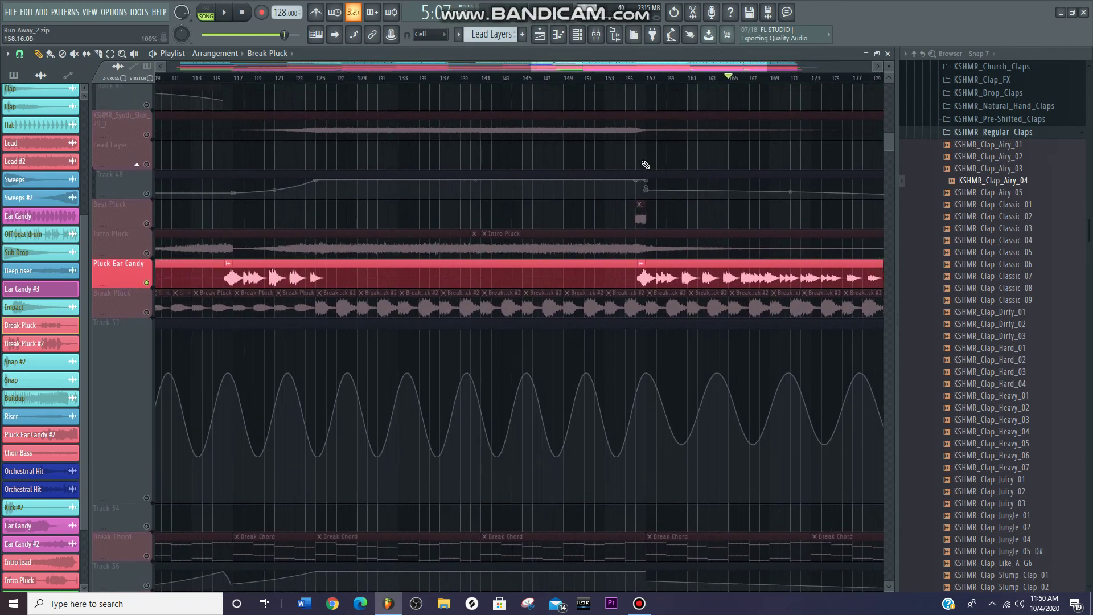
{"action": "right_click", "coordinate": [147, 284]}
{"action": "right_click", "coordinate": [146, 284]}
{"action": "right_click", "coordinate": [153, 285]}
{"action": "right_click", "coordinate": [146, 284]}
Set the playback position to about bar 51, and view and close the KSHMR_Synth_Shot_29_F clip's sample settings
{"action": "scroll", "coordinate": [538, 144], "scroll_direction": "down", "scroll_amount": 3}
{"action": "left_click", "coordinate": [332, 77]}
{"action": "double_click", "coordinate": [331, 94]}
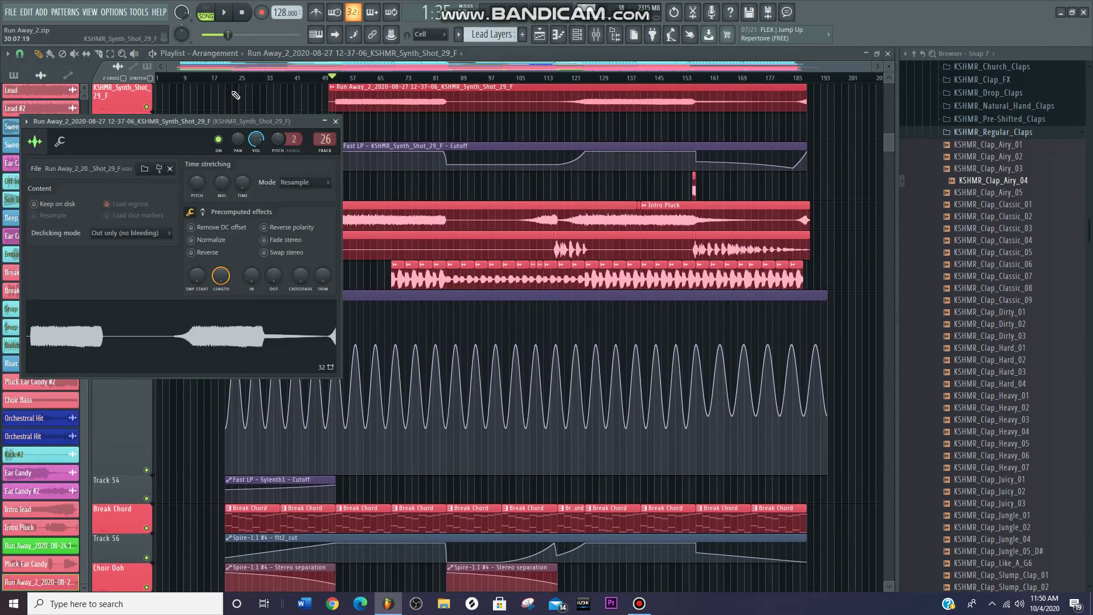
{"action": "left_click", "coordinate": [336, 121]}
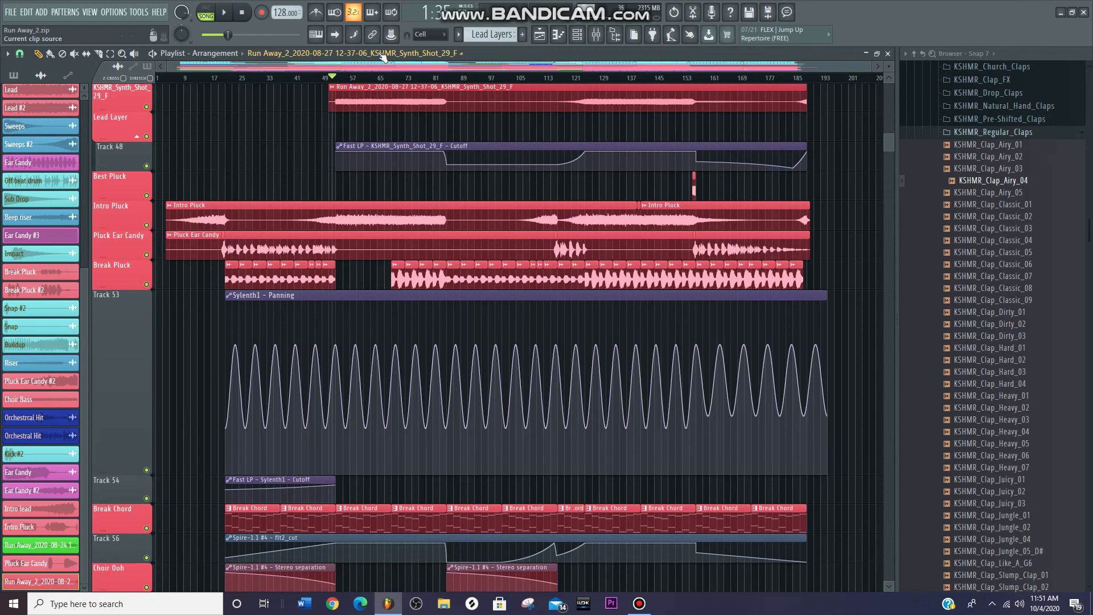
Examine the synth shot, pluck, chord, bass, pad and Ear Candy tracks with their automation across the whole song
{"action": "scroll", "coordinate": [378, 82], "scroll_direction": "up", "scroll_amount": 3}
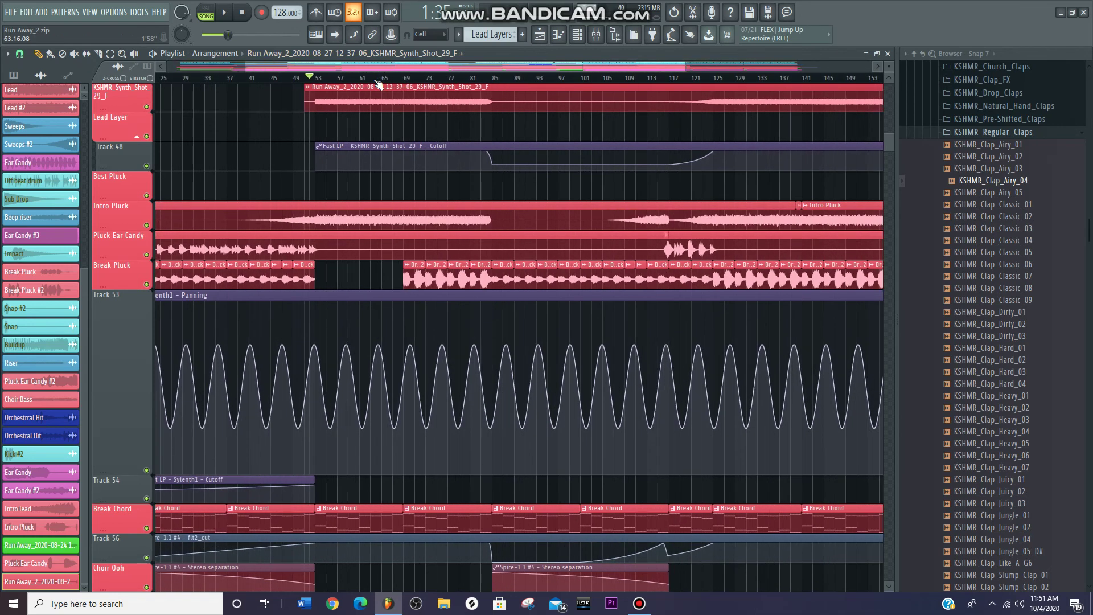
{"action": "scroll", "coordinate": [377, 82], "scroll_direction": "down", "scroll_amount": 2}
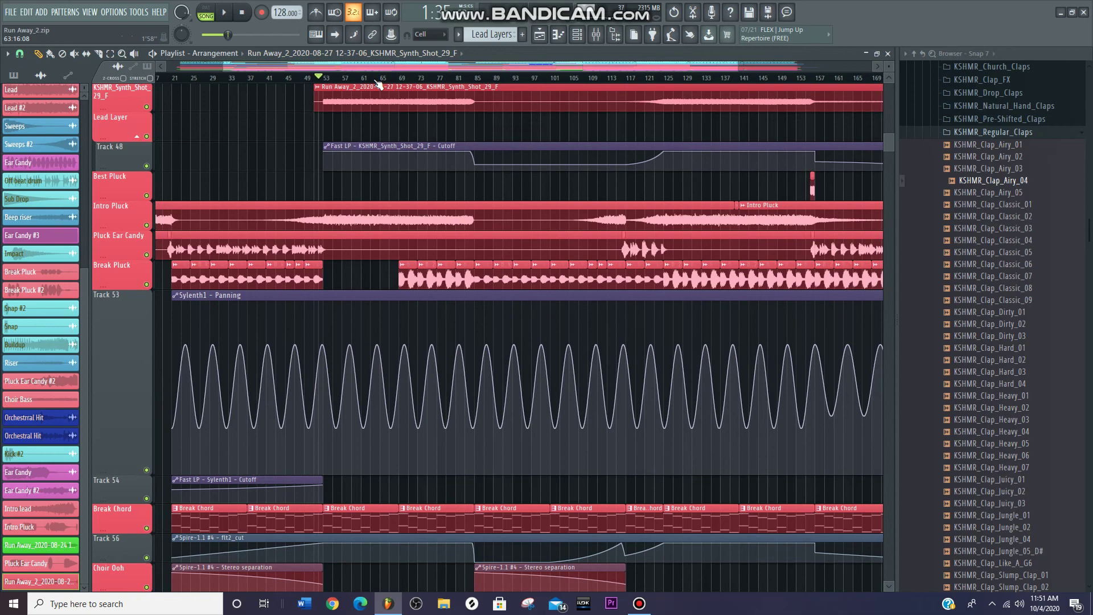
{"action": "scroll", "coordinate": [461, 80], "scroll_direction": "down", "scroll_amount": 1}
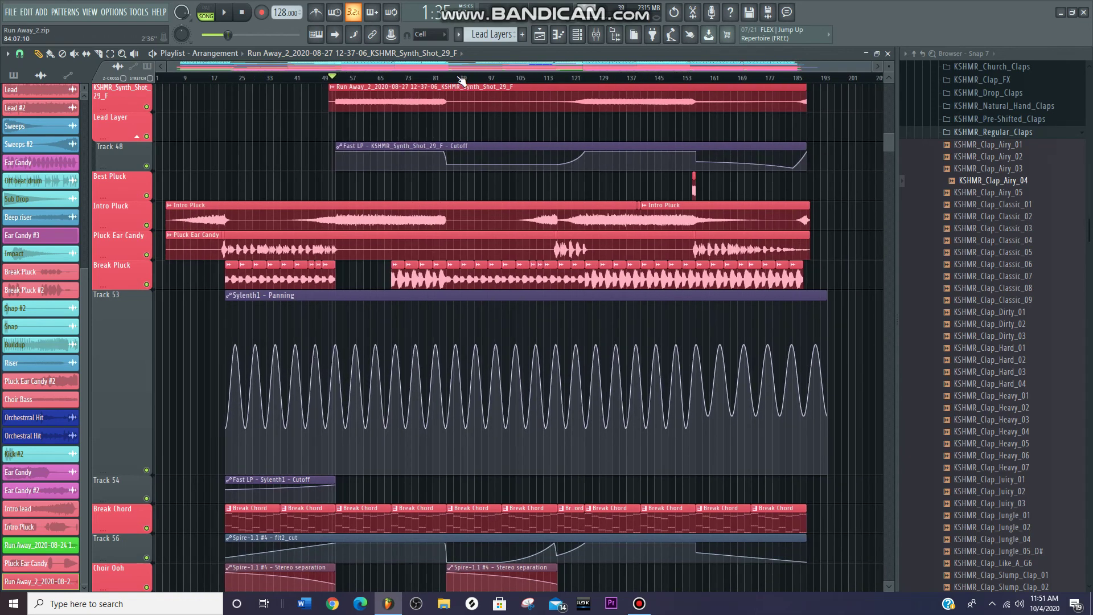
{"action": "scroll", "coordinate": [458, 81], "scroll_direction": "down", "scroll_amount": 1}
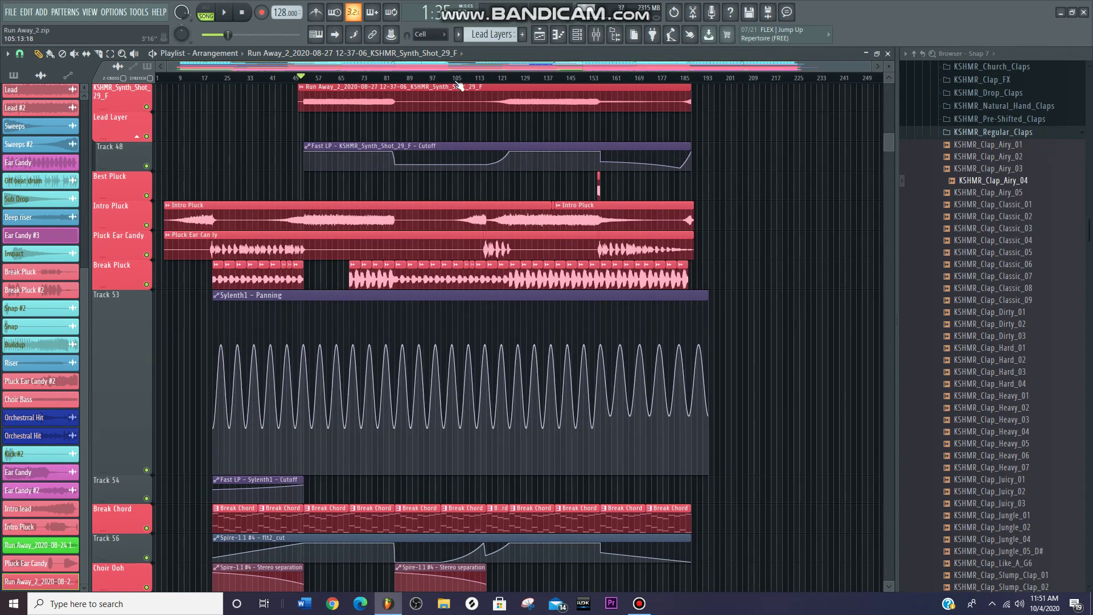
{"action": "scroll", "coordinate": [454, 192], "scroll_direction": "down", "scroll_amount": 5}
{"action": "scroll", "coordinate": [453, 192], "scroll_direction": "down", "scroll_amount": 6}
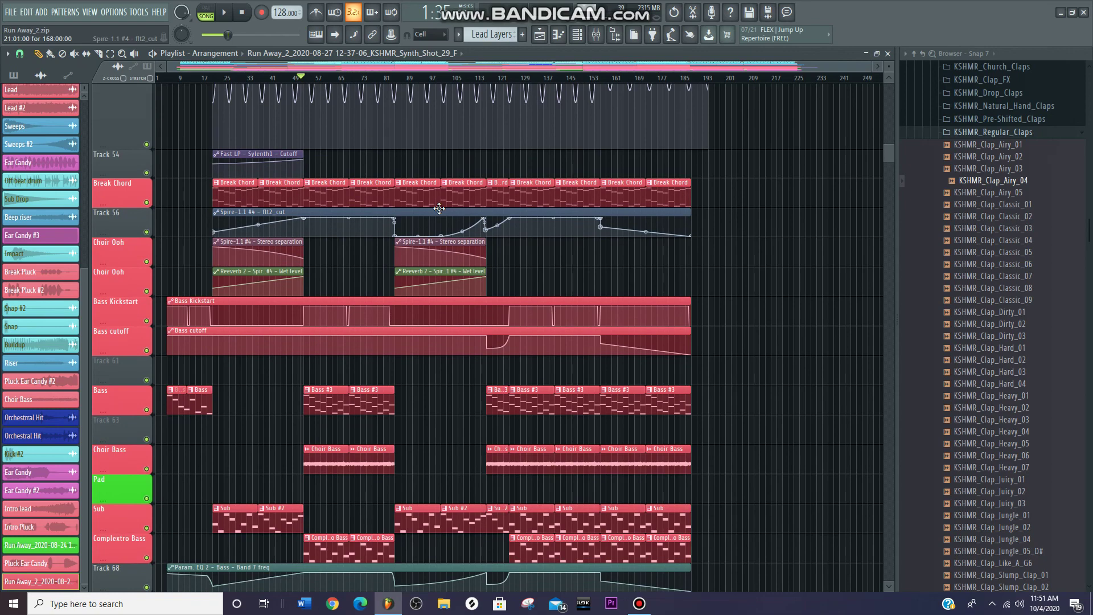
{"action": "scroll", "coordinate": [439, 208], "scroll_direction": "down", "scroll_amount": 15}
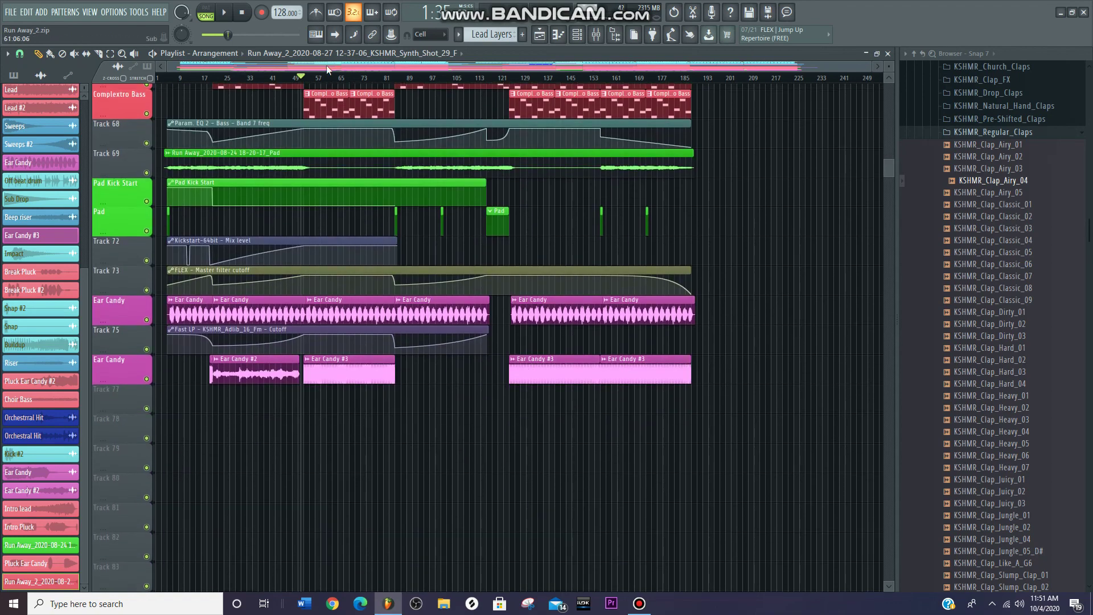
{"action": "scroll", "coordinate": [327, 82], "scroll_direction": "up", "scroll_amount": 1}
{"action": "scroll", "coordinate": [327, 81], "scroll_direction": "up", "scroll_amount": 2}
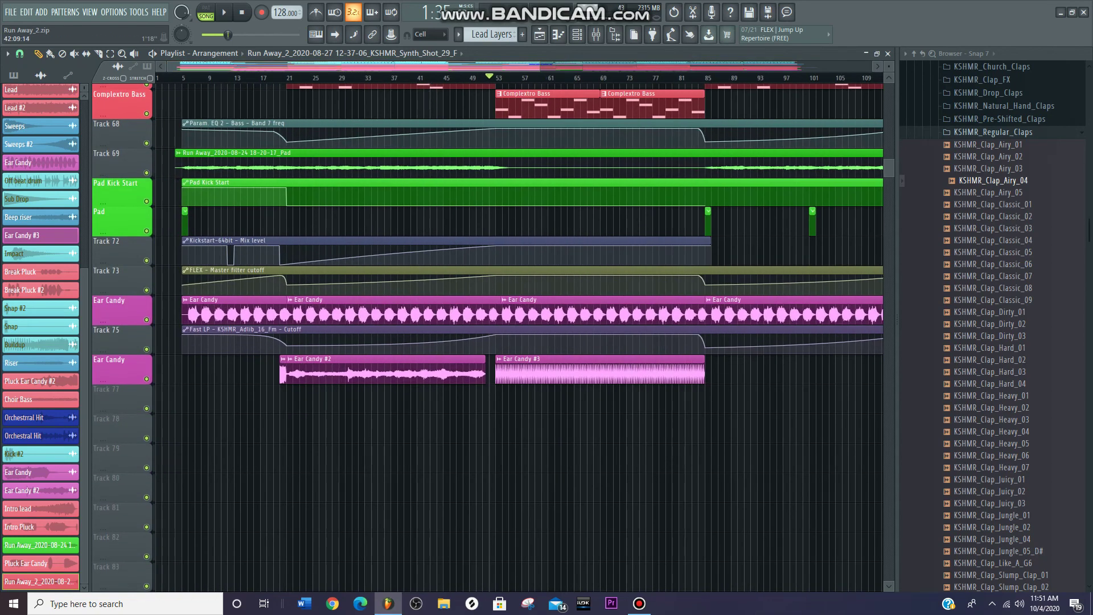
{"action": "scroll", "coordinate": [530, 181], "scroll_direction": "up", "scroll_amount": 6}
{"action": "scroll", "coordinate": [675, 535], "scroll_direction": "up", "scroll_amount": 8}
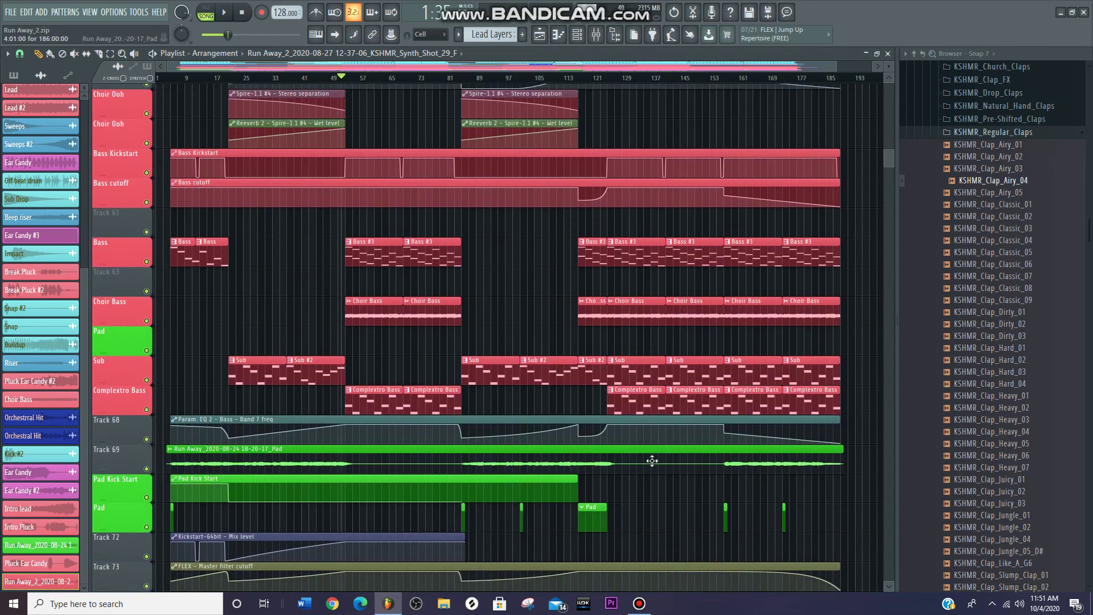
{"action": "scroll", "coordinate": [535, 85], "scroll_direction": "down", "scroll_amount": 2}
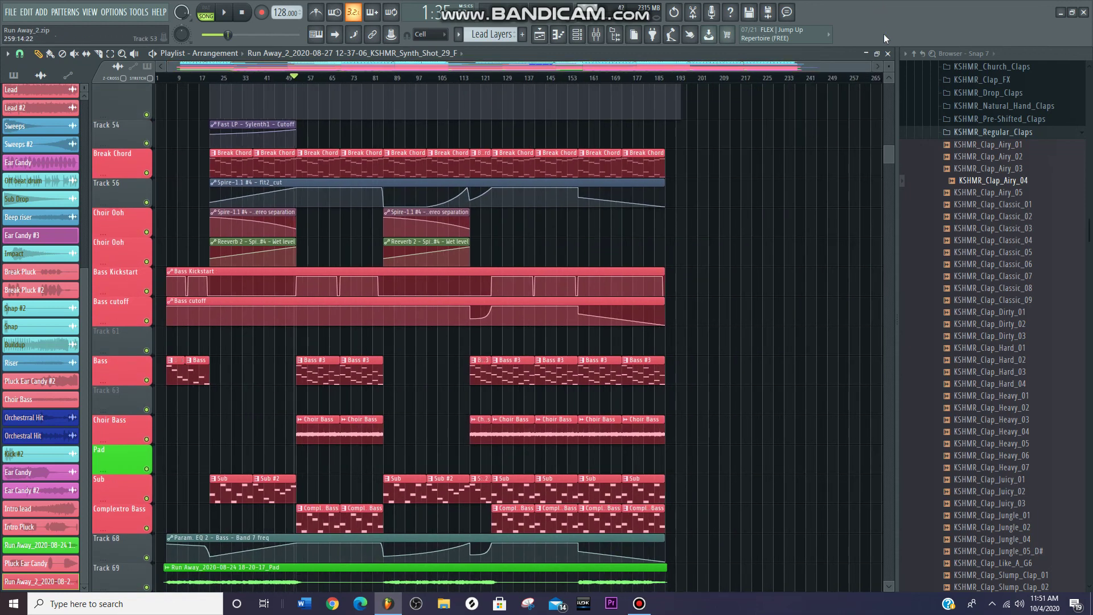
Shrink the playlist track heights and survey the full arrangement from the drums down to the Ear Candy tracks
{"action": "left_click_drag", "start_coordinate": [886, 66], "coordinate": [886, 44]}
{"action": "scroll", "coordinate": [467, 228], "scroll_direction": "up", "scroll_amount": 7}
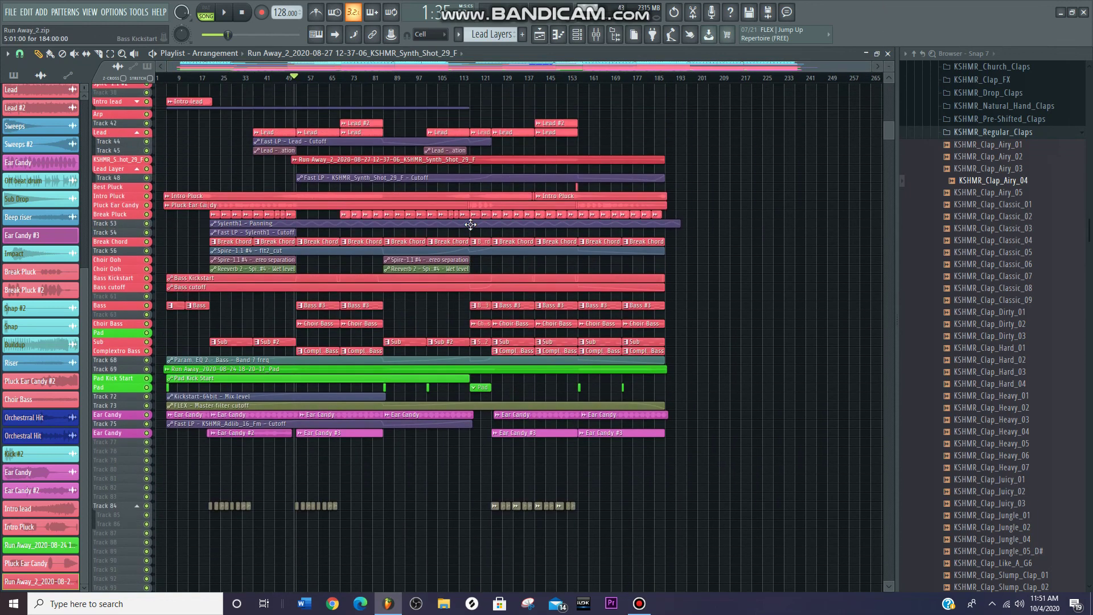
{"action": "scroll", "coordinate": [466, 248], "scroll_direction": "up", "scroll_amount": 11}
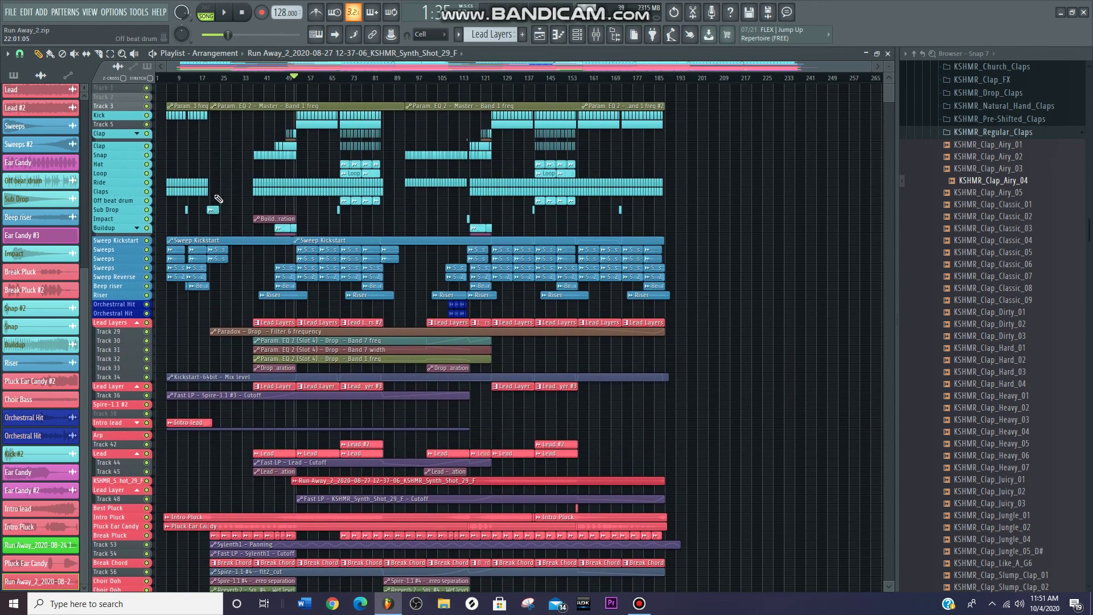
{"action": "scroll", "coordinate": [182, 148], "scroll_direction": "down", "scroll_amount": 1}
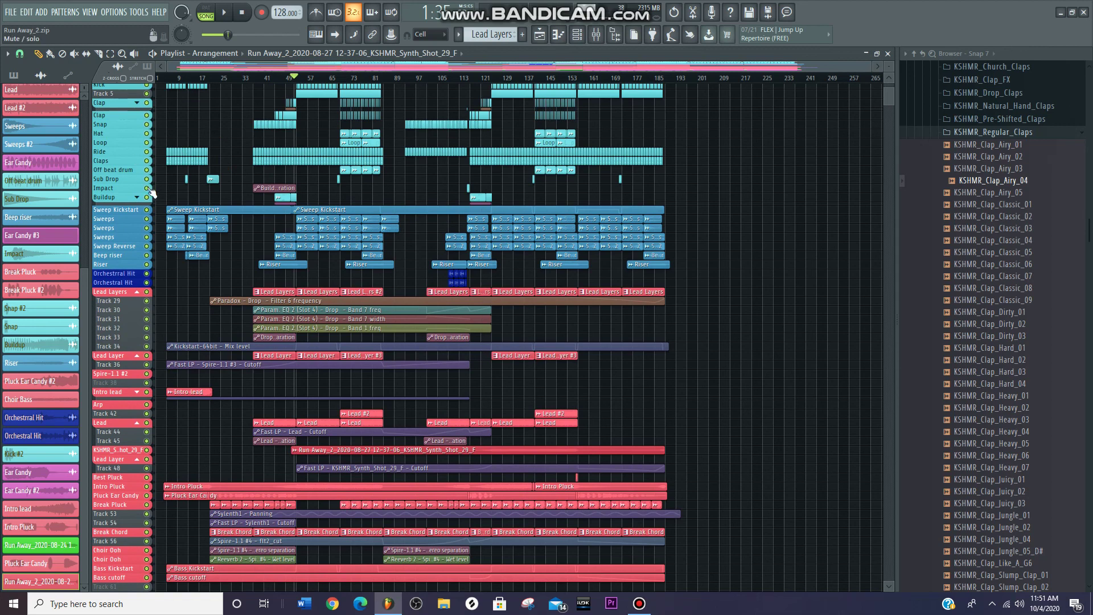
{"action": "scroll", "coordinate": [128, 228], "scroll_direction": "down", "scroll_amount": 3}
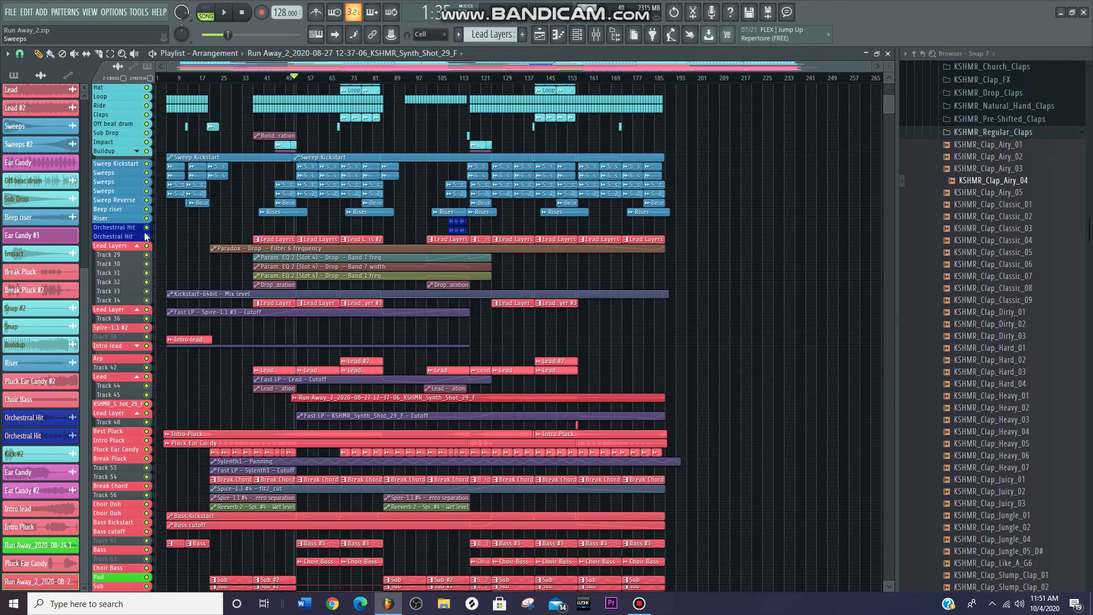
{"action": "scroll", "coordinate": [348, 377], "scroll_direction": "down", "scroll_amount": 4}
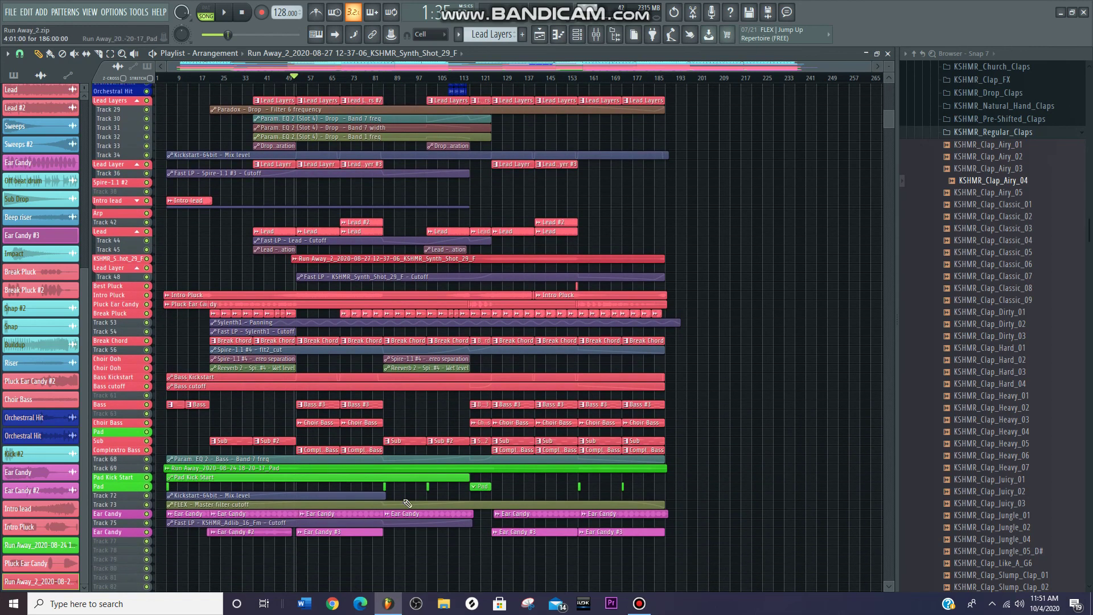